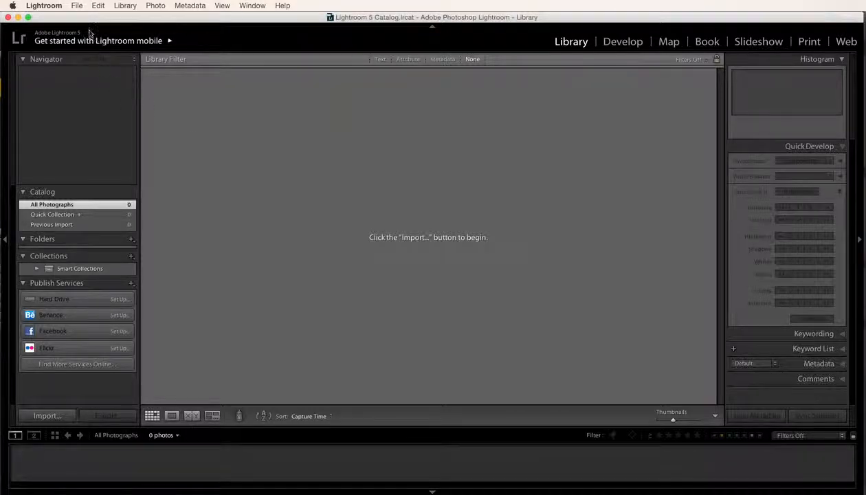
# Create a new catalog named Photography on the Lacie Rugged drive, skipping the old catalog's backup this time.
pyautogui.click(77, 6)
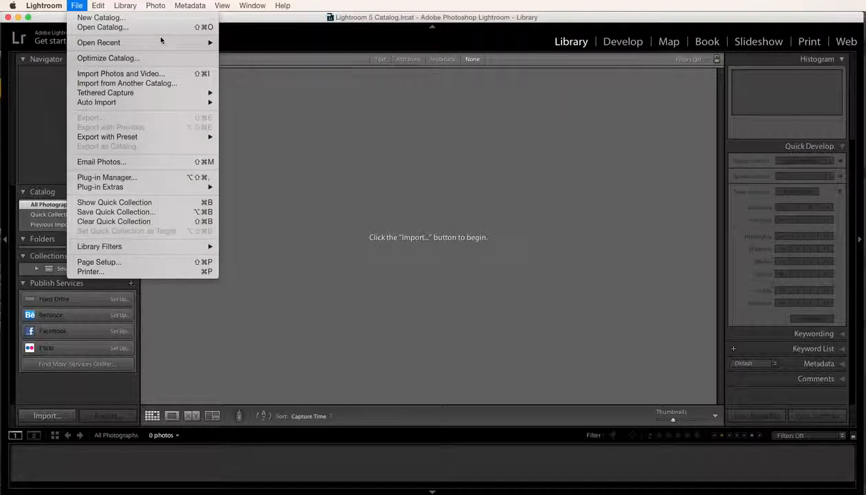
pyautogui.click(102, 19)
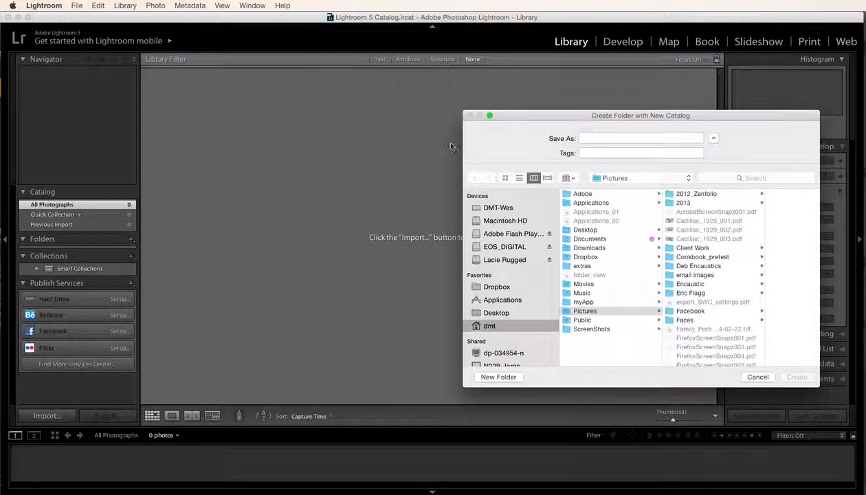
pyautogui.moveTo(535, 116); pyautogui.dragTo(290, 103)
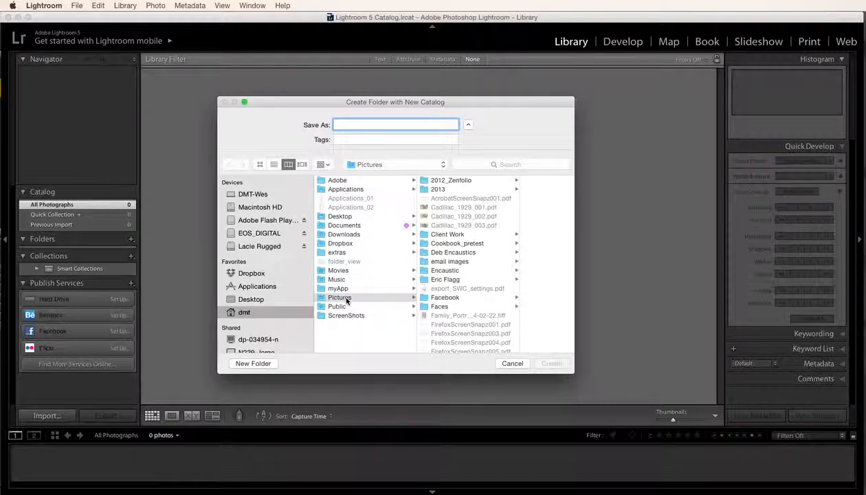
pyautogui.click(259, 250)
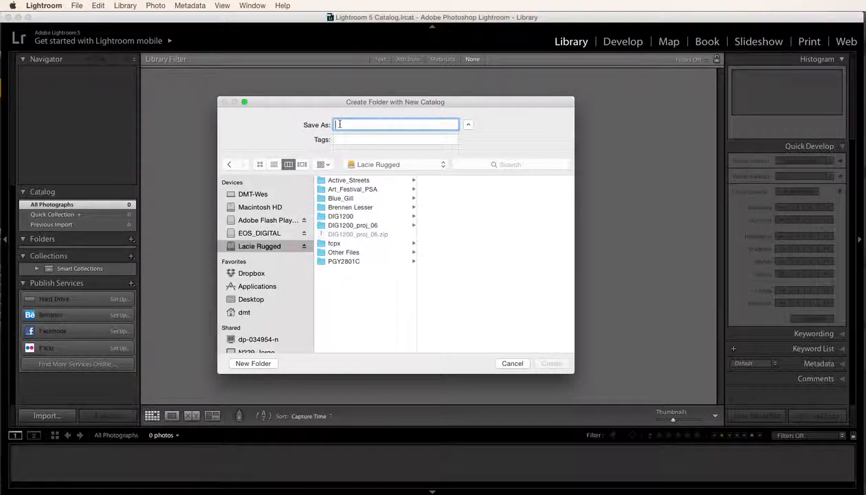
pyautogui.write('P')
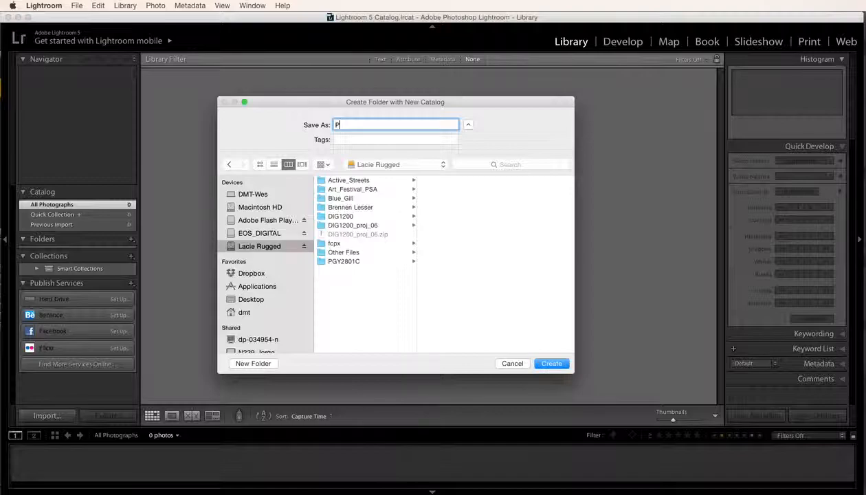
pyautogui.write('hotography')
pyautogui.click(552, 363)
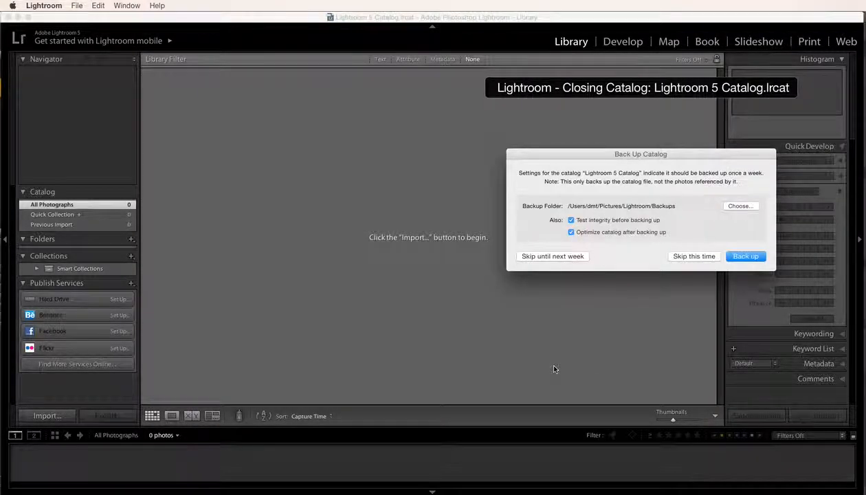
pyautogui.moveTo(589, 155); pyautogui.dragTo(334, 148)
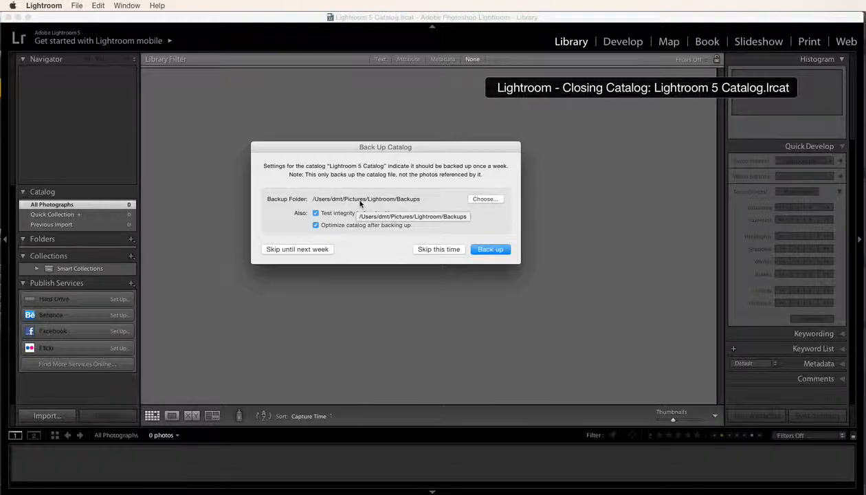
pyautogui.click(440, 249)
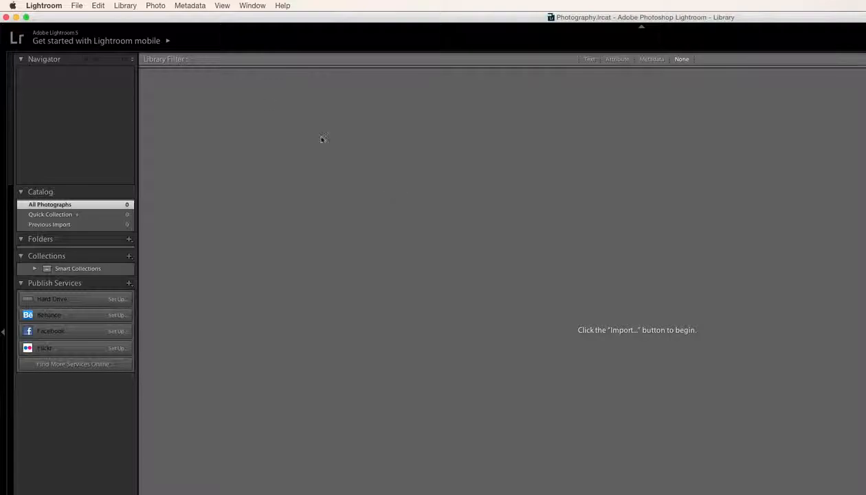
# Reposition and resize the Photography catalog window so that it fills the screen.
pyautogui.click(27, 19)
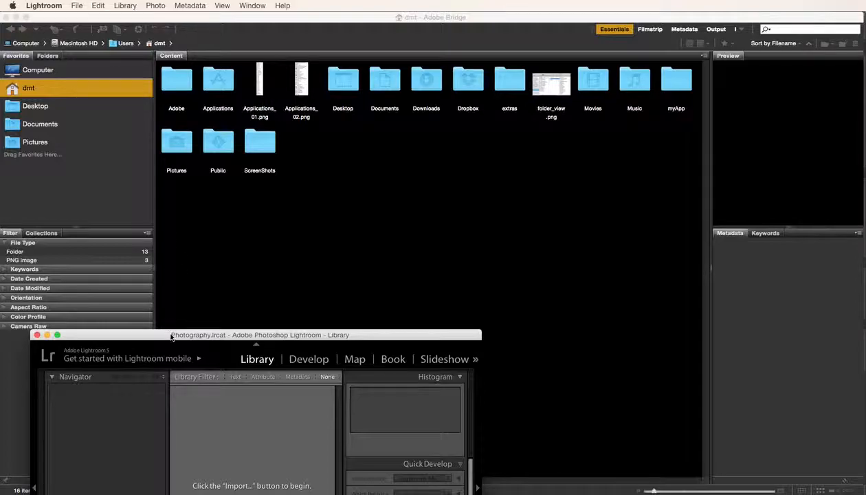
pyautogui.moveTo(164, 335); pyautogui.dragTo(135, 107)
pyautogui.moveTo(117, 337); pyautogui.dragTo(85, 10)
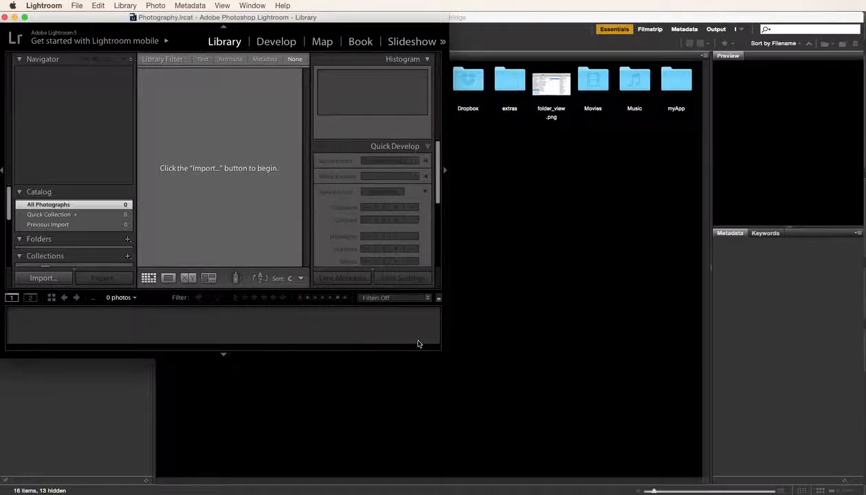
pyautogui.moveTo(444, 353); pyautogui.dragTo(859, 491)
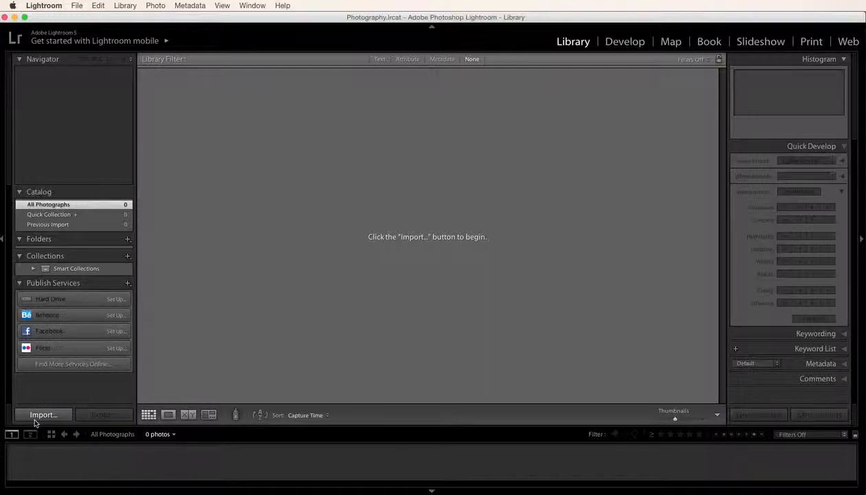
# Start a photo import and set its destination to the Photography folder on the Lacie Rugged drive.
pyautogui.click(76, 6)
pyautogui.click(101, 75)
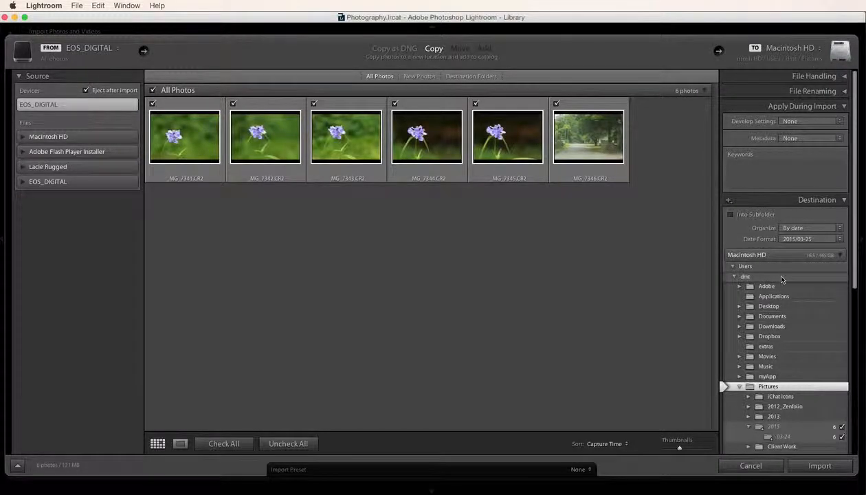
pyautogui.click(829, 259)
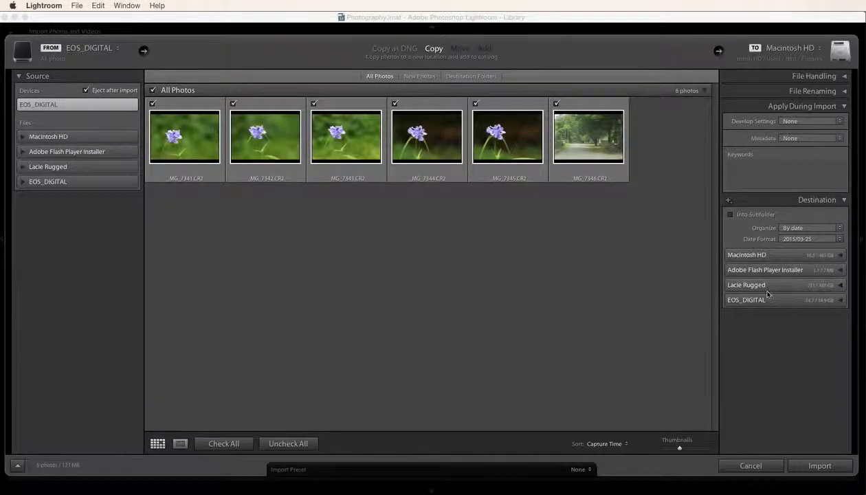
pyautogui.click(841, 286)
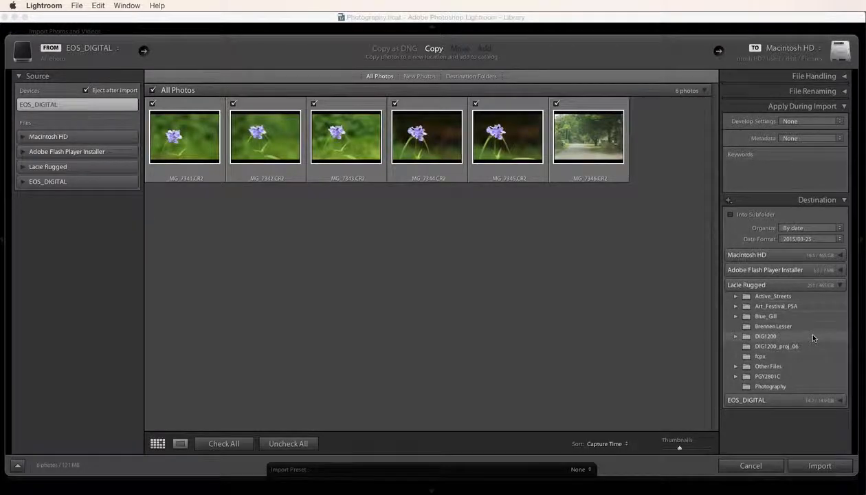
pyautogui.click(771, 388)
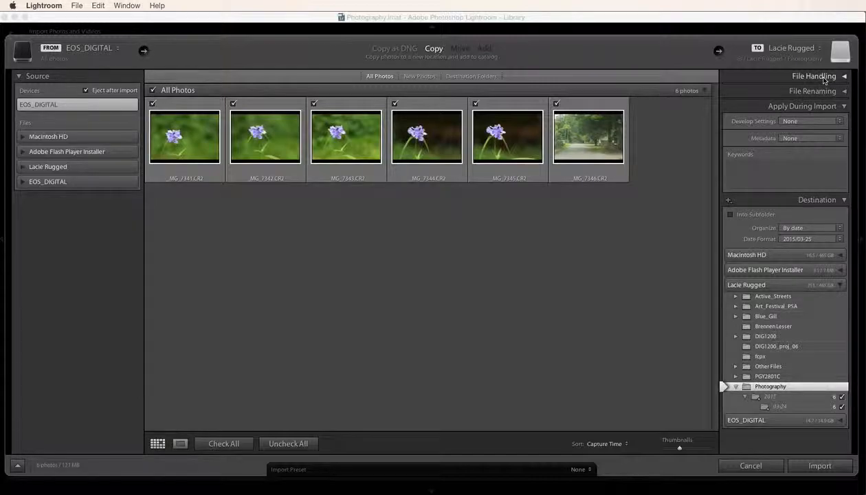
# Review the import's file handling options and the folders on the EOS_DIGITAL source card.
pyautogui.click(844, 77)
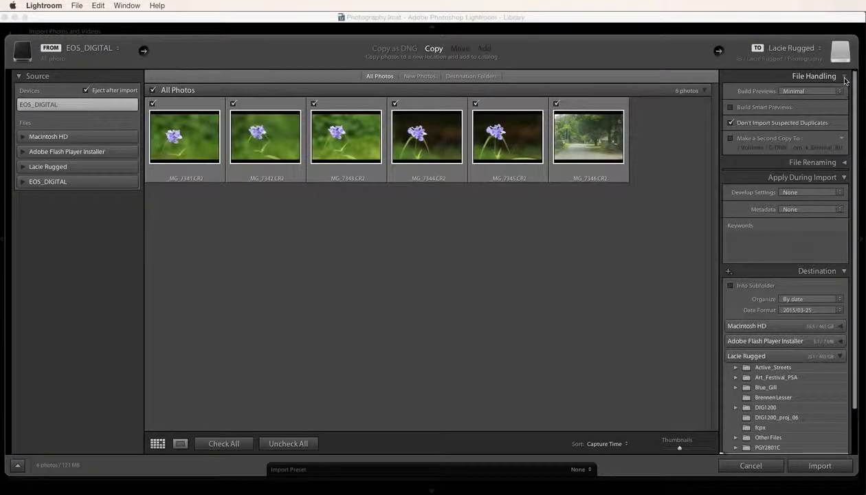
pyautogui.click(844, 77)
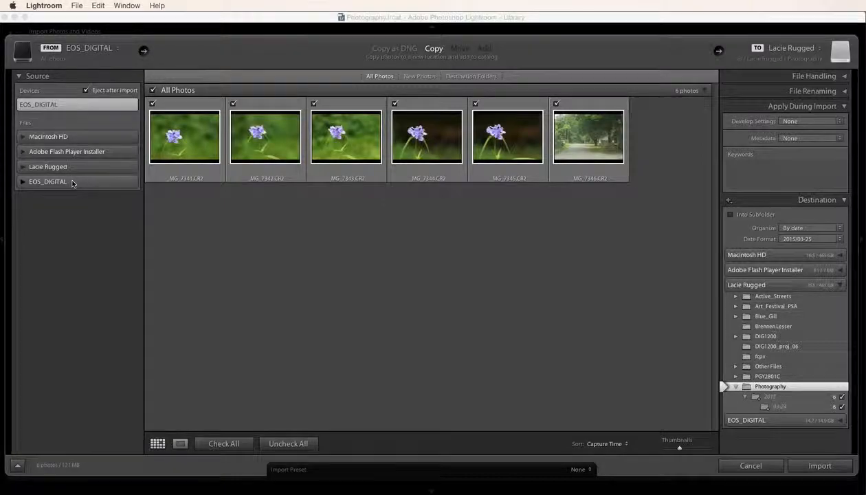
pyautogui.click(22, 183)
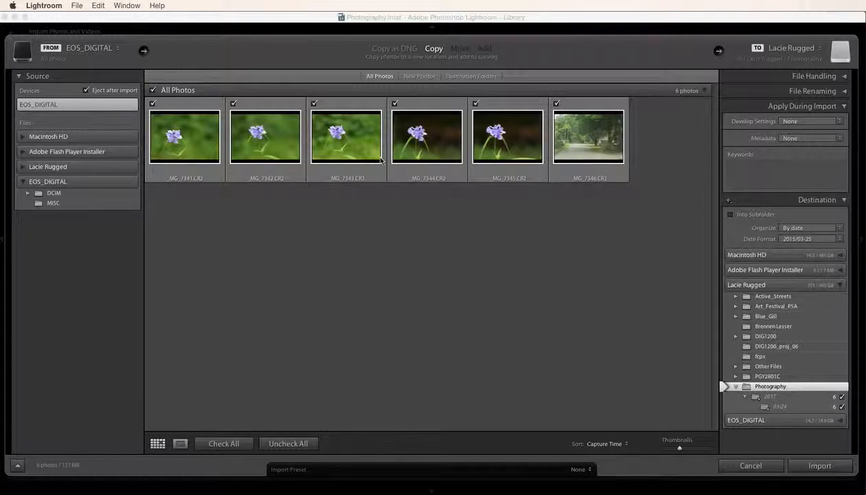
# Enlarge the import preview thumbnails and include all photos on the card in the import.
pyautogui.click(288, 444)
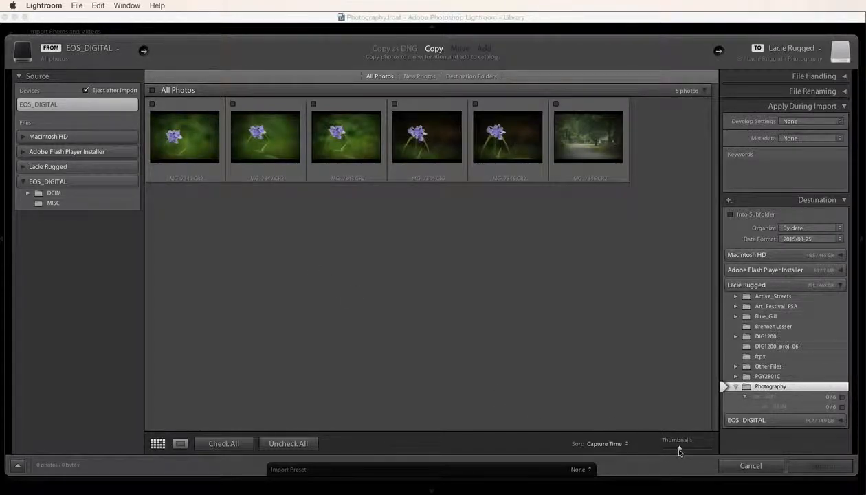
pyautogui.moveTo(680, 450); pyautogui.dragTo(704, 452)
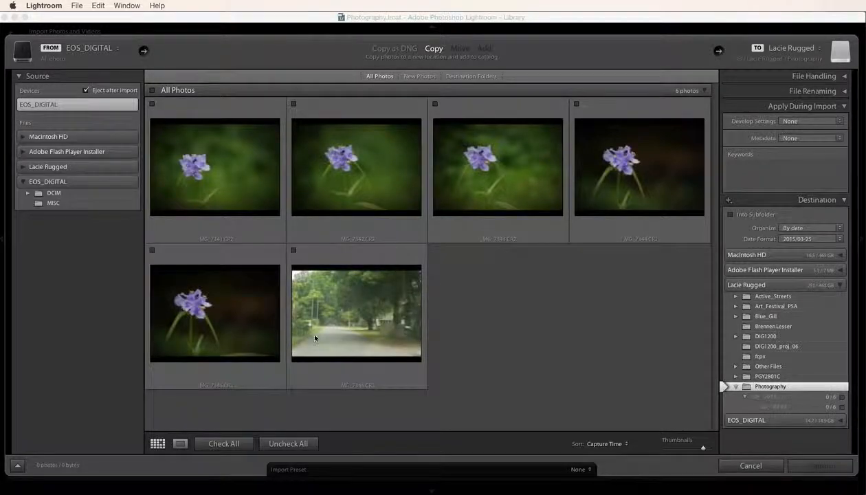
pyautogui.click(223, 444)
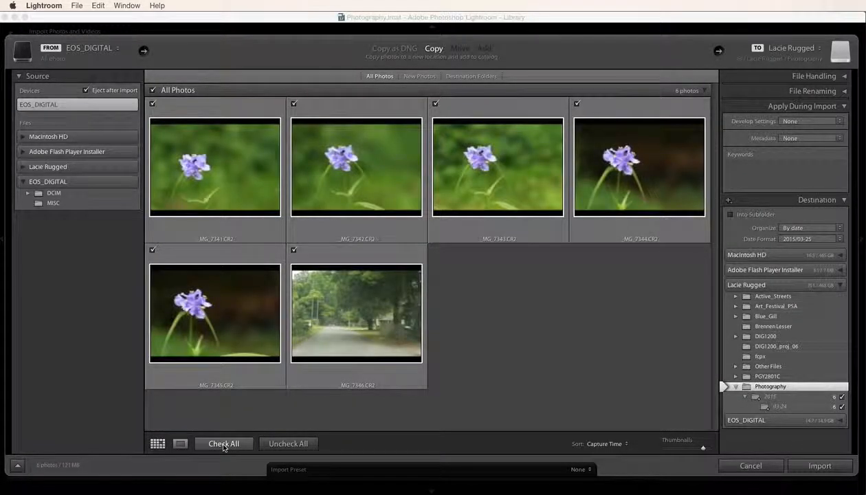
pyautogui.click(294, 444)
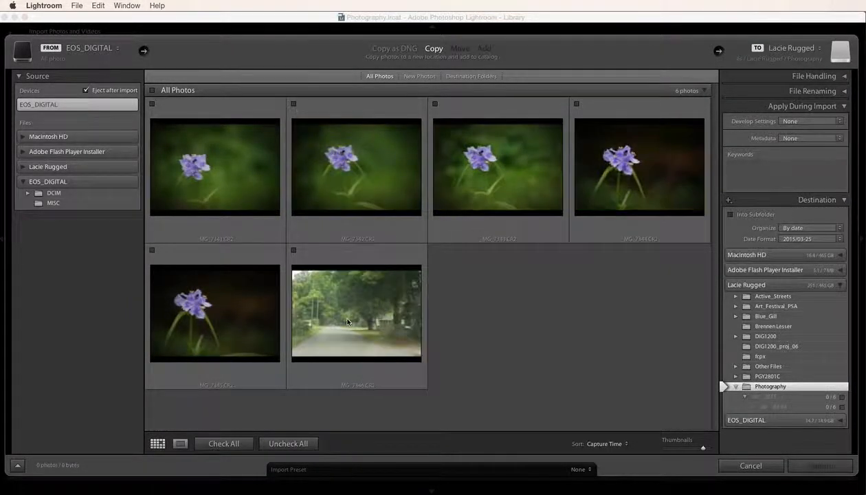
pyautogui.click(225, 445)
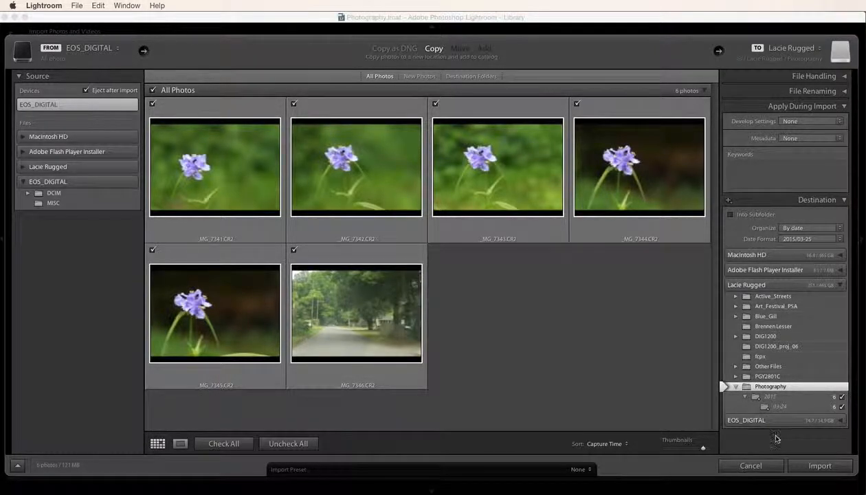
# Add the keywords "Flowers, Graden" and import the checked photos.
pyautogui.click(745, 170)
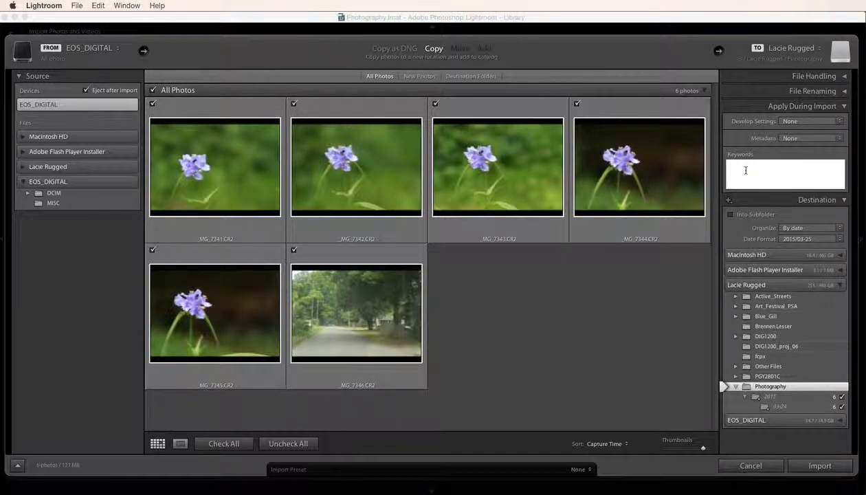
pyautogui.write('Flowers, Graden')
pyautogui.press('Return')
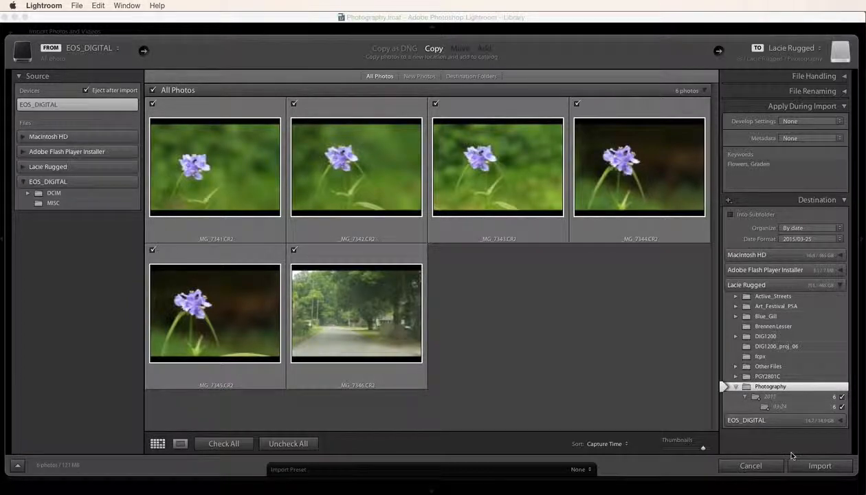
pyautogui.click(820, 466)
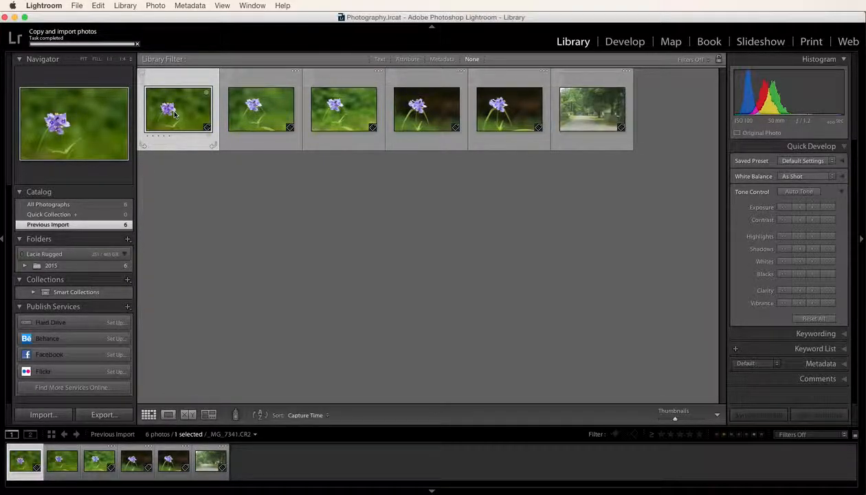
# Preview the first three imported photos and inspect the first one enlarged before returning to the thumbnail grid.
pyautogui.click(249, 109)
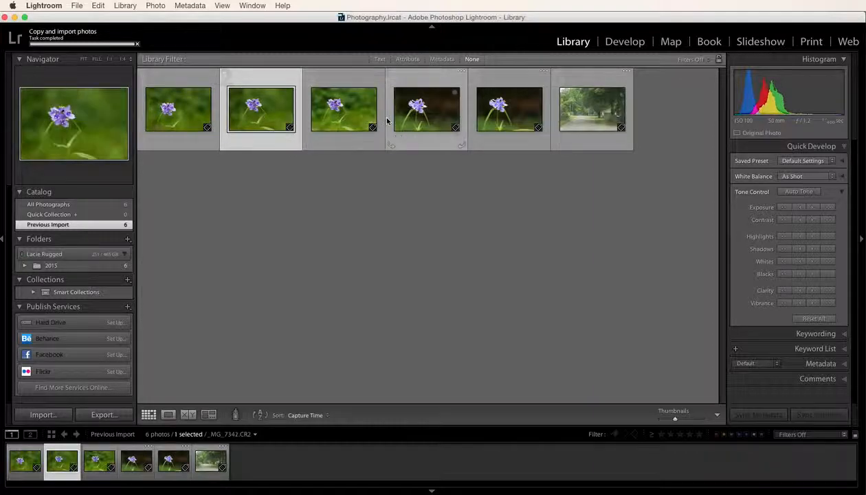
pyautogui.click(348, 110)
pyautogui.click(184, 119)
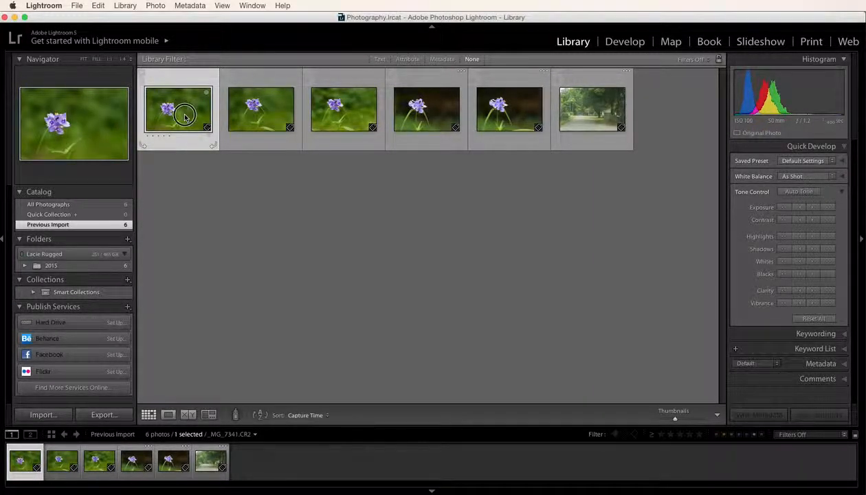
pyautogui.doubleClick(184, 119)
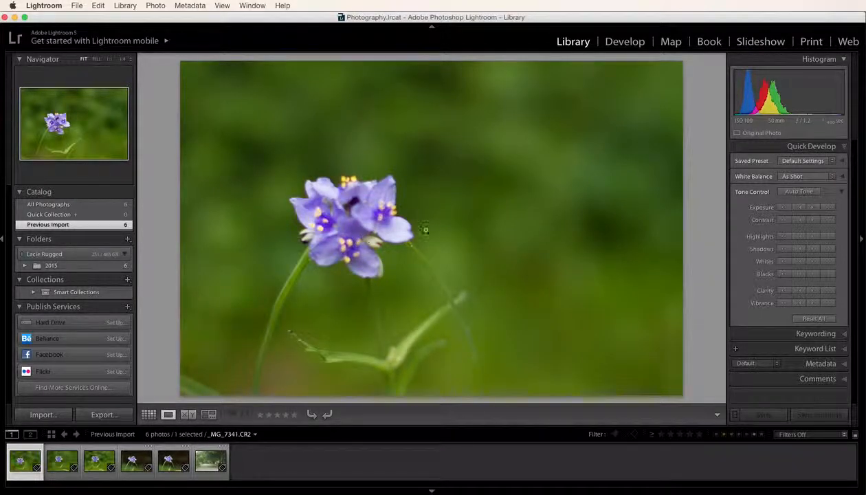
pyautogui.click(485, 218)
pyautogui.click(485, 217)
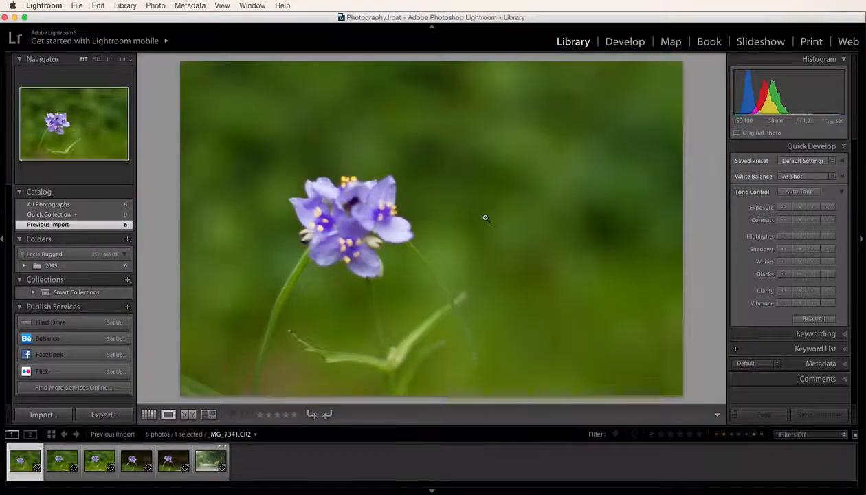
pyautogui.press('g')
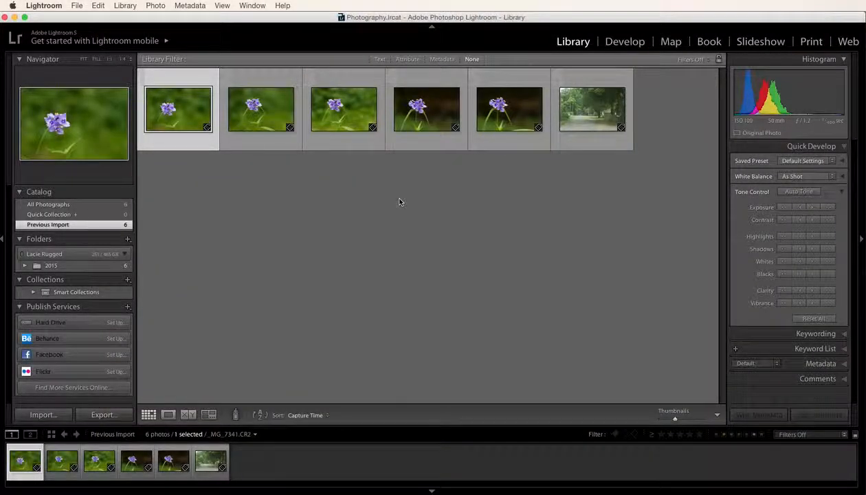
# Show the first photo enlarged and step forward through the images to the fourth one.
pyautogui.doubleClick(171, 120)
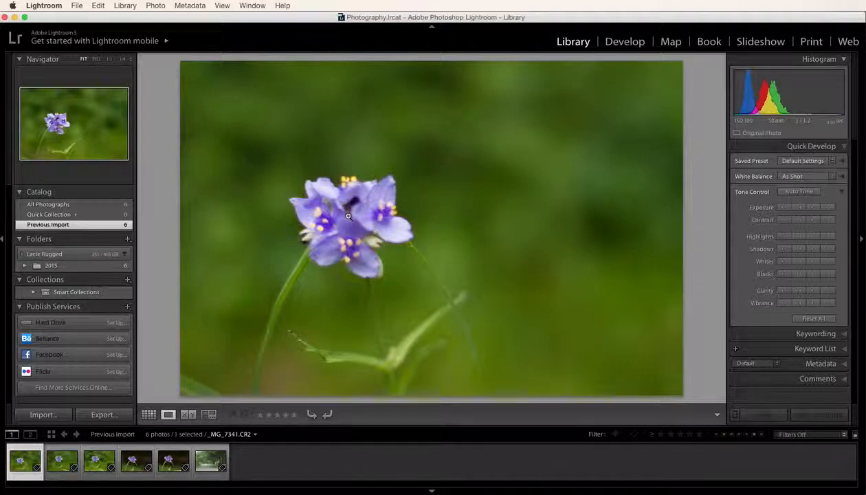
pyautogui.press('Right')
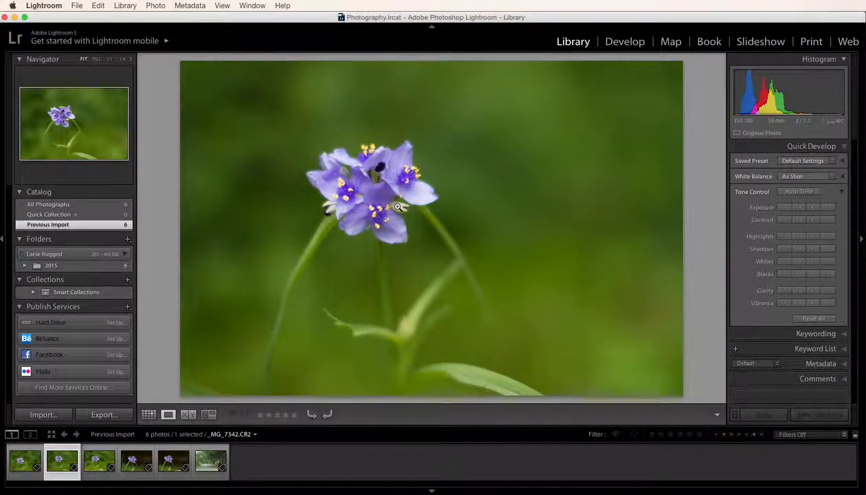
pyautogui.press('Right')
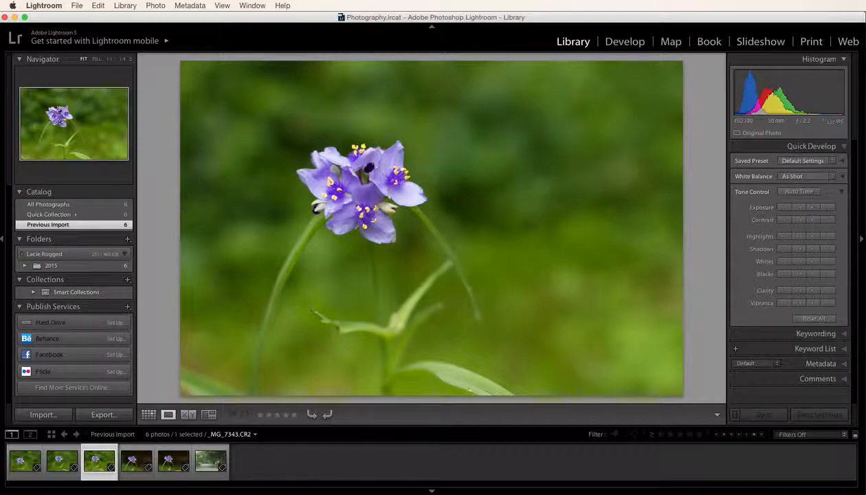
pyautogui.press('Right')
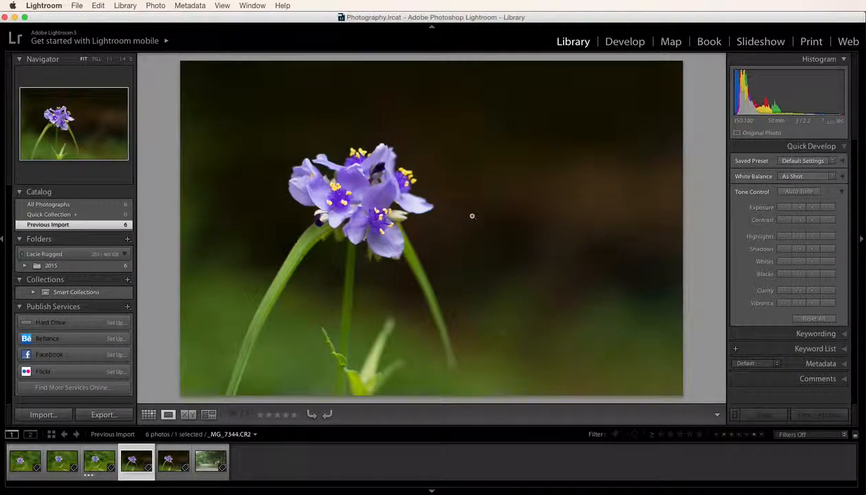
# Rate the fourth and fifth photos three stars each and advance to the last photo.
pyautogui.press('Right')
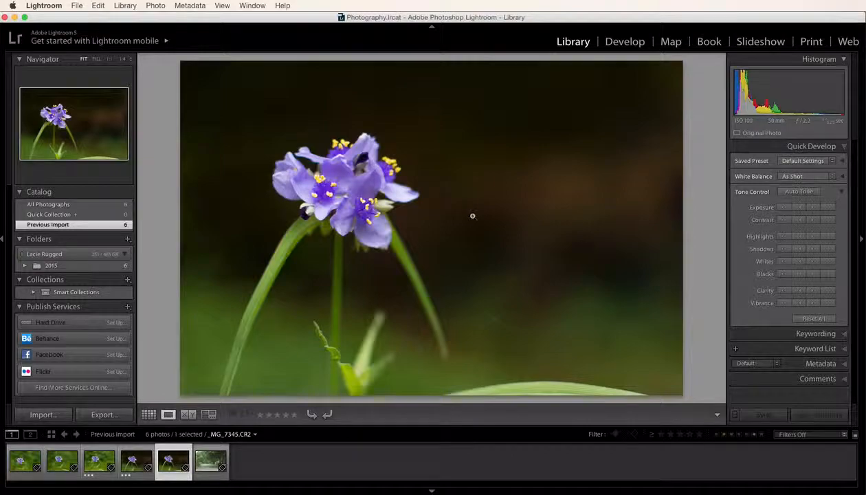
pyautogui.press('Right')
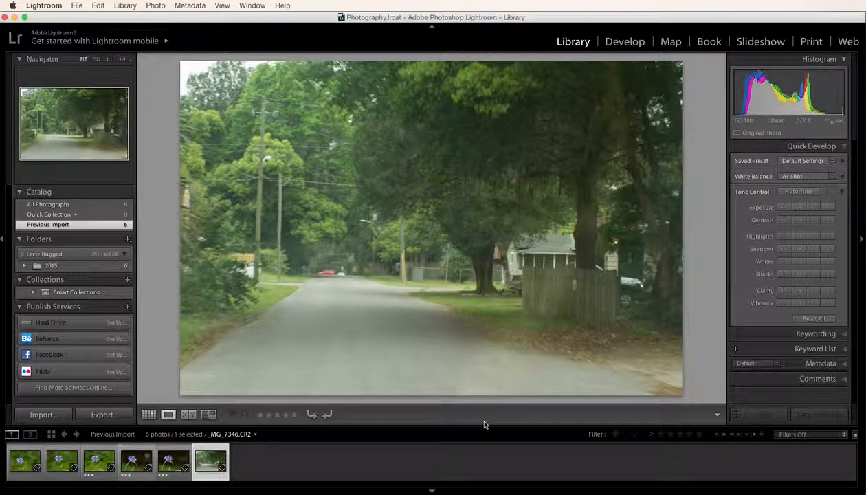
# Try a four-star rating filter on the imported photos and settle on three stars or higher.
pyautogui.click(596, 434)
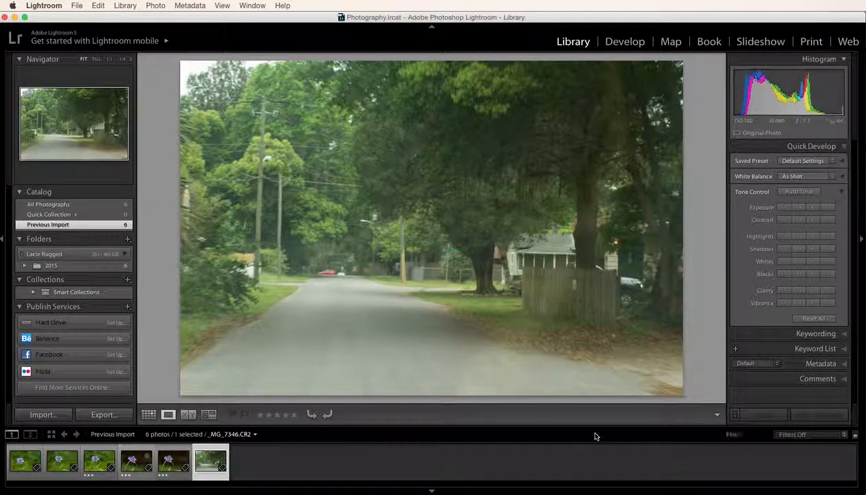
pyautogui.click(758, 436)
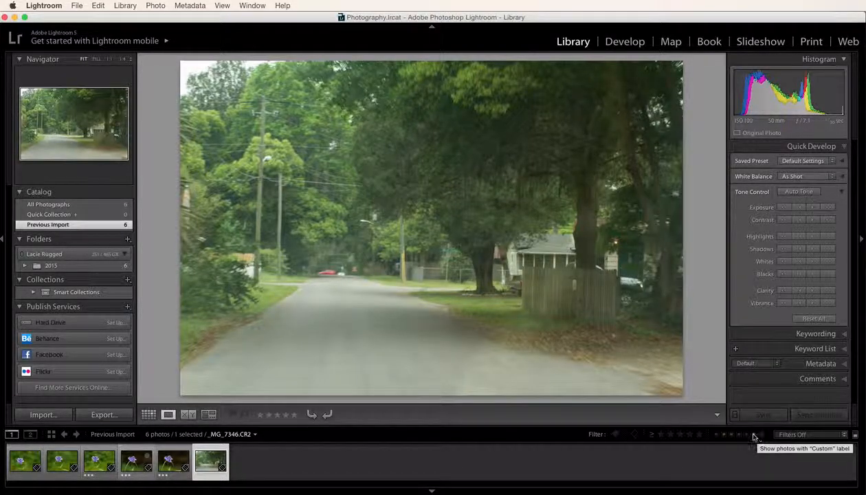
pyautogui.click(662, 435)
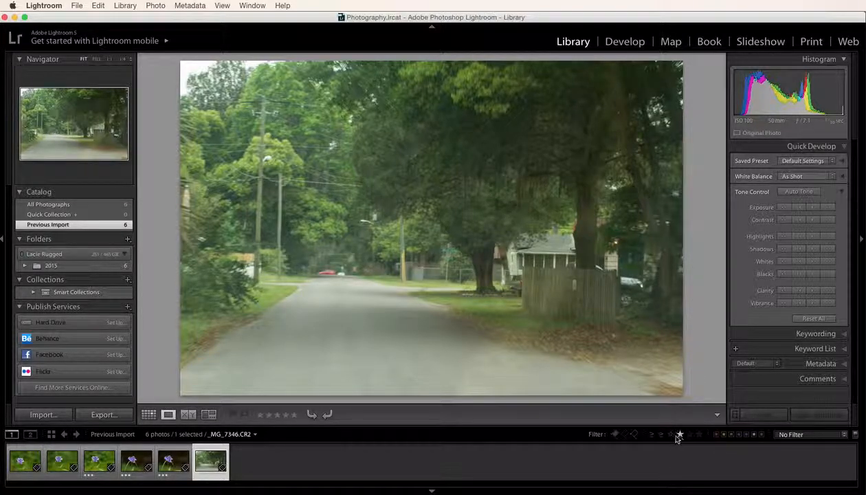
pyautogui.click(689, 436)
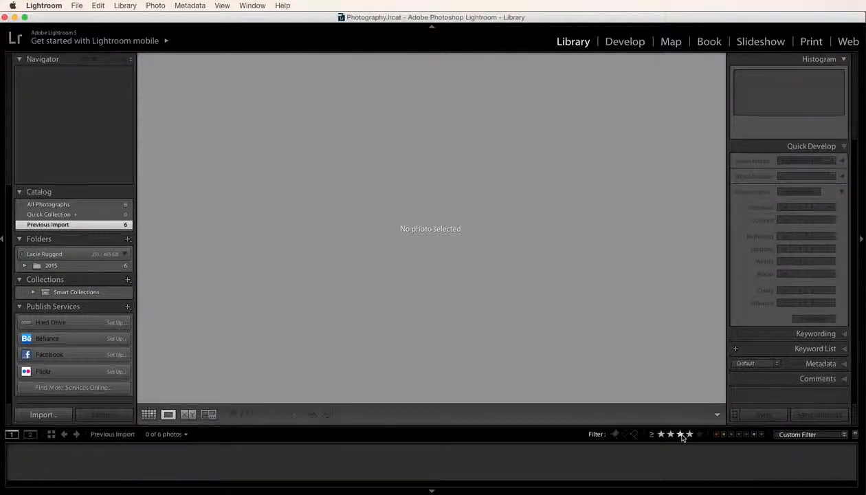
pyautogui.click(681, 435)
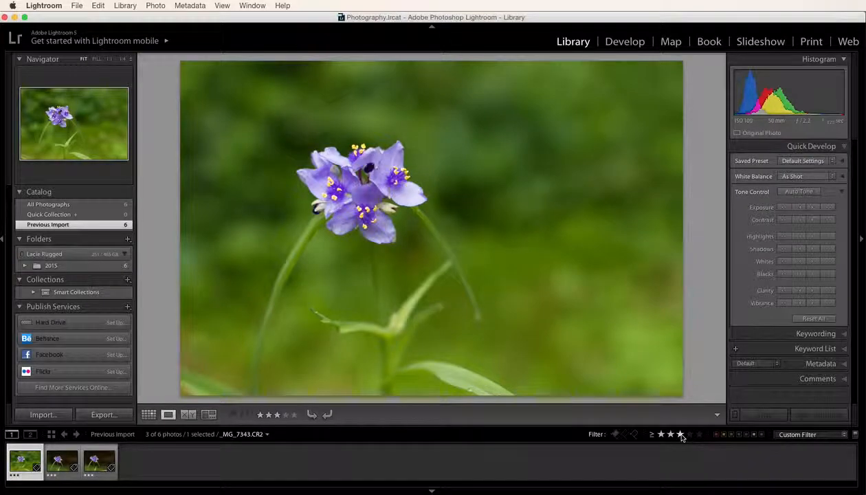
# Toggle the three-star filter off and on several times to compare all photos with the rated ones, leaving it active.
pyautogui.click(855, 434)
pyautogui.click(855, 436)
pyautogui.click(856, 435)
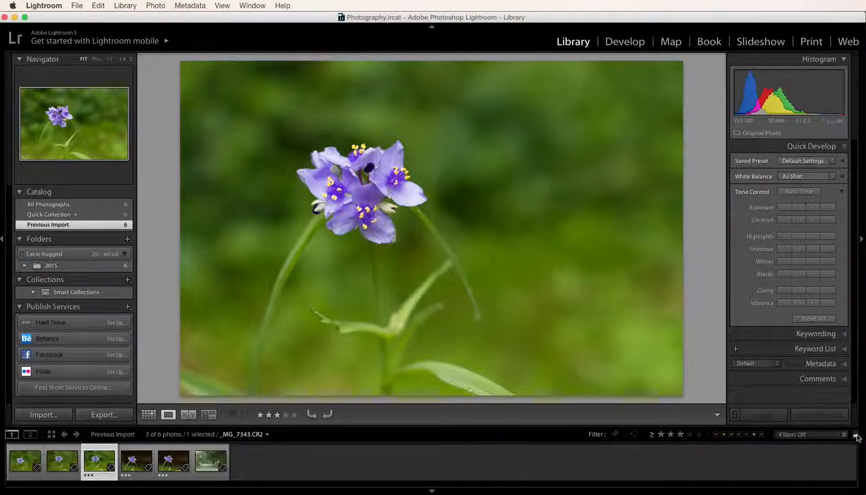
pyautogui.click(856, 435)
pyautogui.click(856, 436)
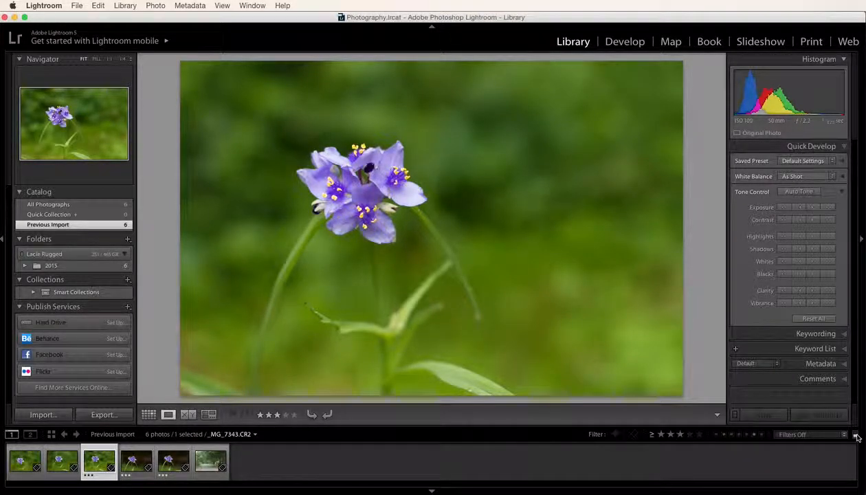
pyautogui.click(856, 436)
pyautogui.click(855, 436)
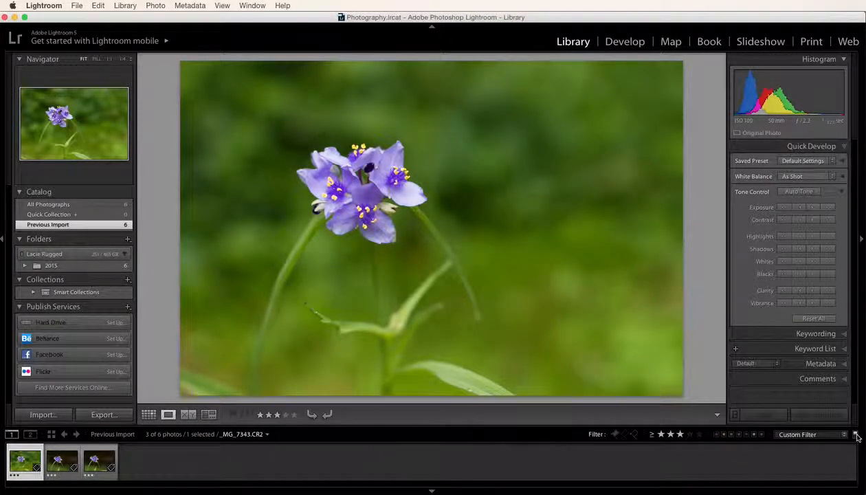
pyautogui.click(679, 434)
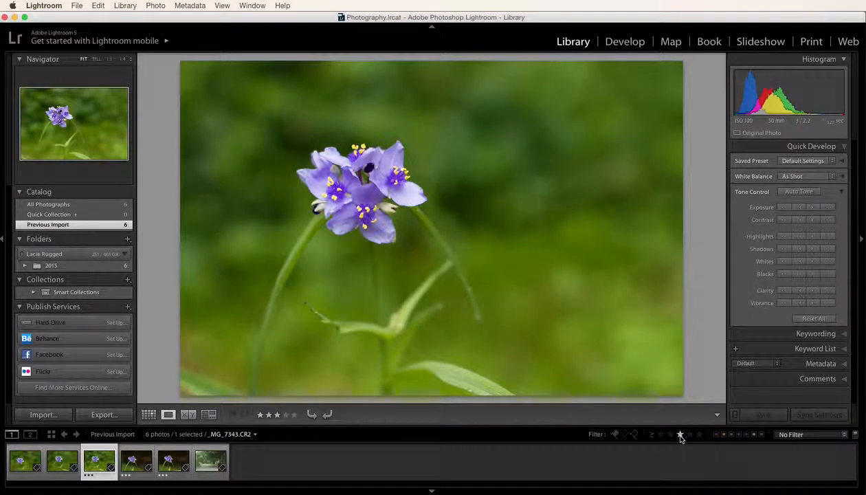
pyautogui.click(679, 435)
pyautogui.click(679, 434)
pyautogui.click(679, 434)
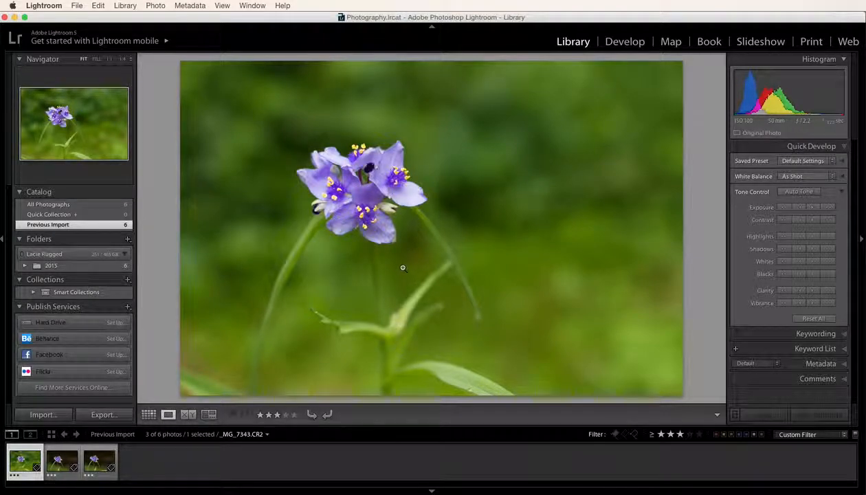
# Inspect the flower in the first filtered photo at 1:1 zoom, reopening the photo from the thumbnail grid.
pyautogui.click(368, 190)
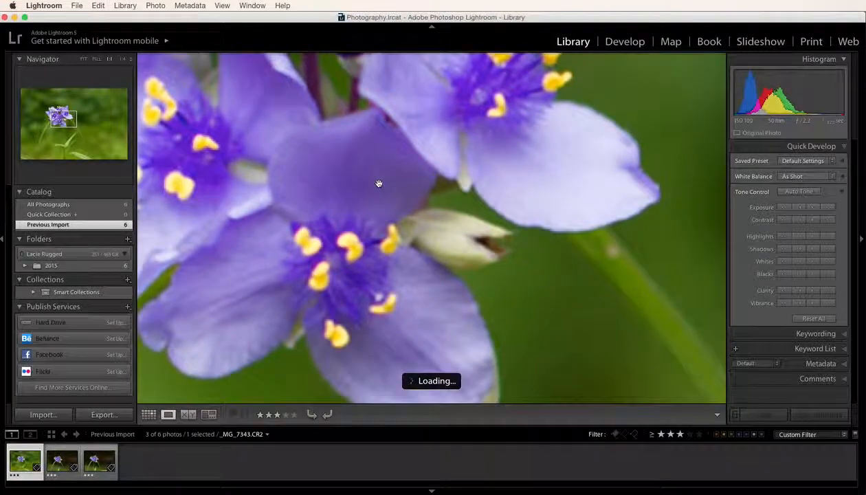
pyautogui.press('g')
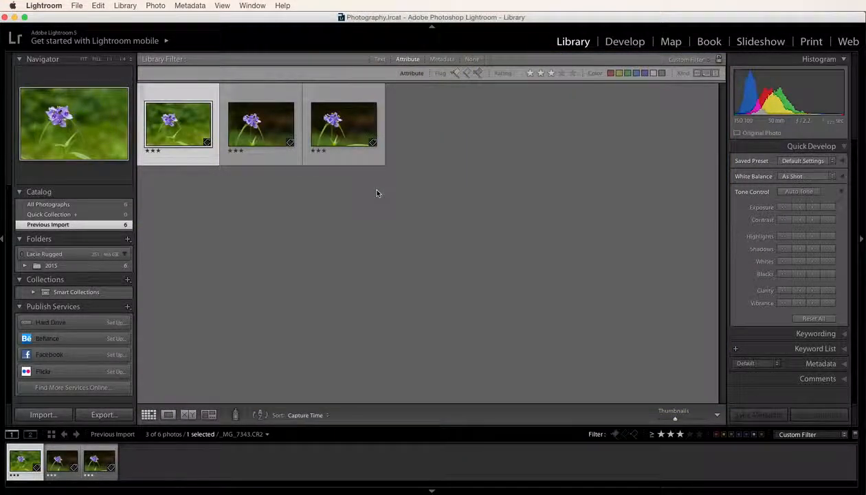
pyautogui.doubleClick(191, 134)
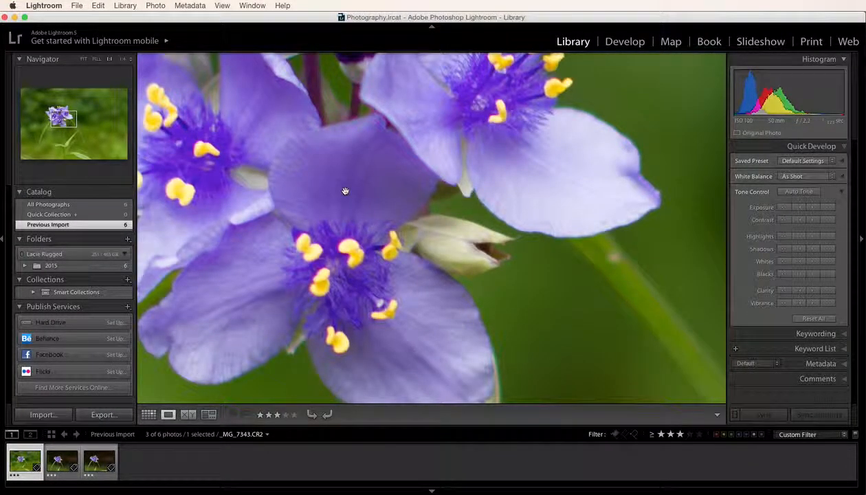
pyautogui.moveTo(345, 191); pyautogui.dragTo(428, 315)
# Compare flower sharpness in the second and third filtered photos at 1:1 and rate the third one four stars.
pyautogui.press('Right')
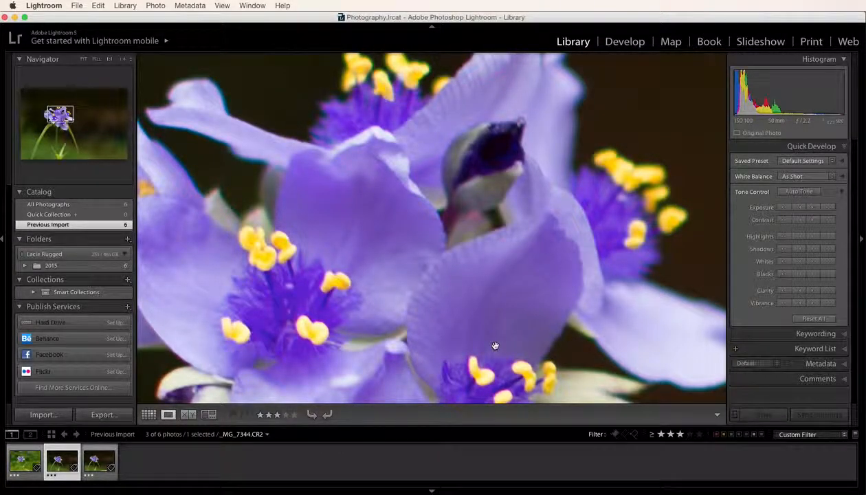
pyautogui.moveTo(499, 345); pyautogui.dragTo(508, 223)
pyautogui.press('Right')
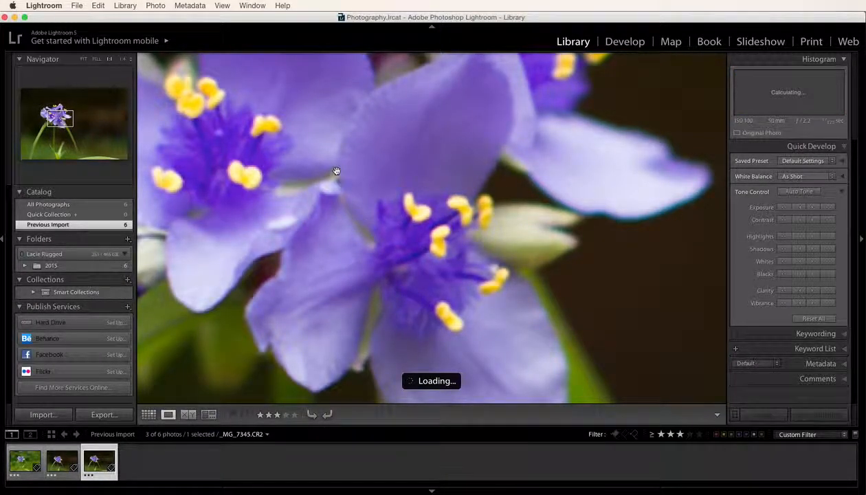
pyautogui.moveTo(357, 190); pyautogui.dragTo(408, 231)
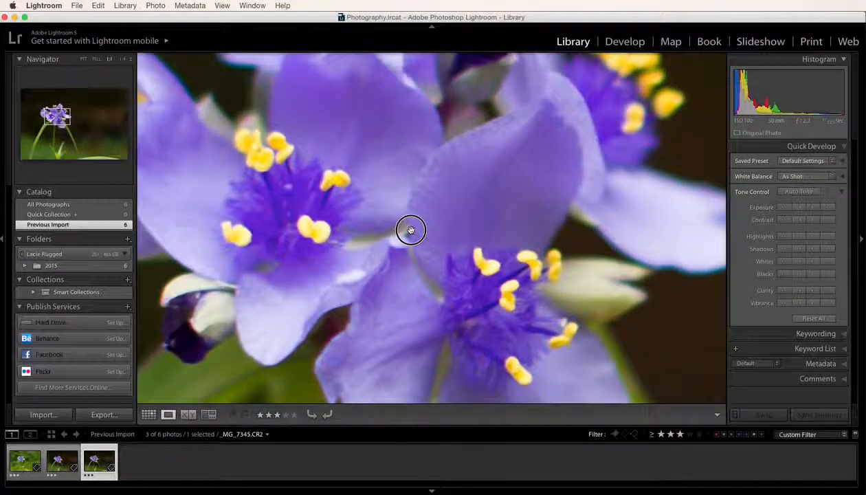
pyautogui.moveTo(402, 188); pyautogui.dragTo(488, 209)
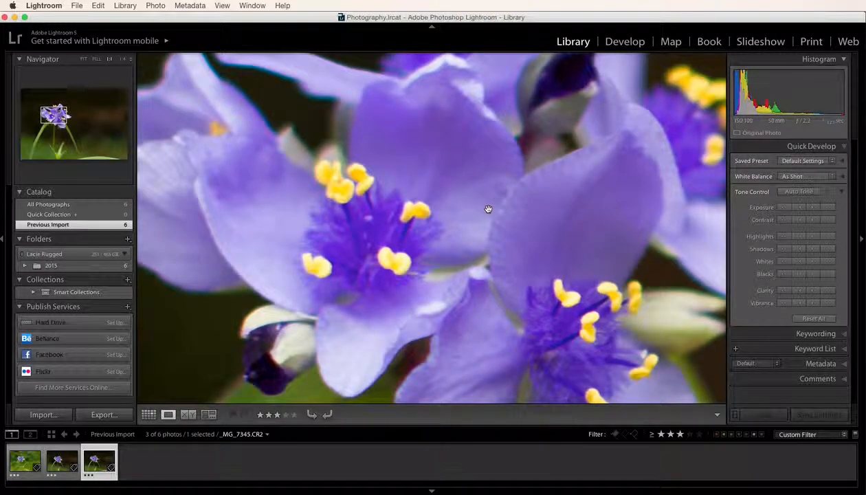
pyautogui.press('4')
# Examine the second and first filtered photos again at 1:1 zoom.
pyautogui.click(57, 466)
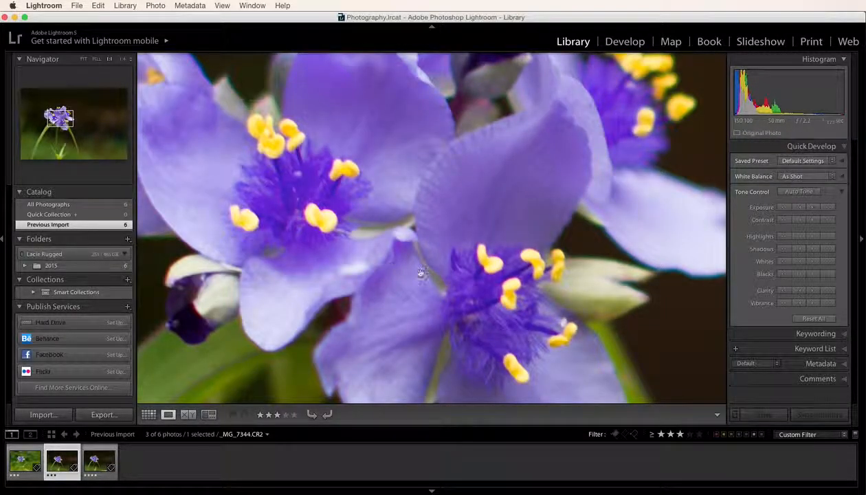
pyautogui.moveTo(452, 243); pyautogui.dragTo(458, 380)
pyautogui.moveTo(432, 278); pyautogui.dragTo(512, 247)
pyautogui.press('Left')
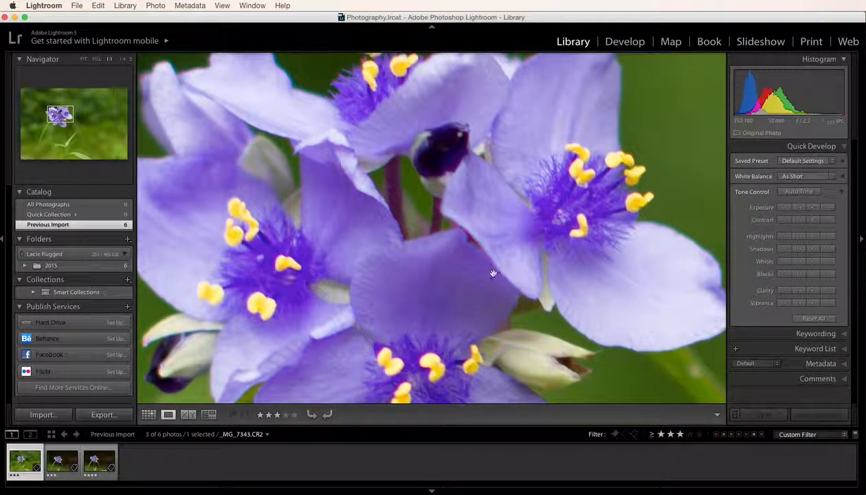
# Filter the photos to four stars or higher and show the matching photo enlarged, fitted to the view.
pyautogui.click(689, 434)
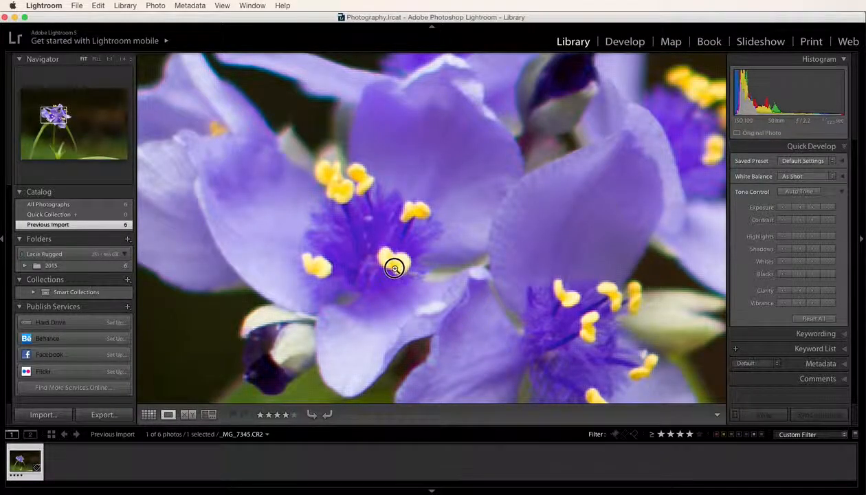
pyautogui.press('g')
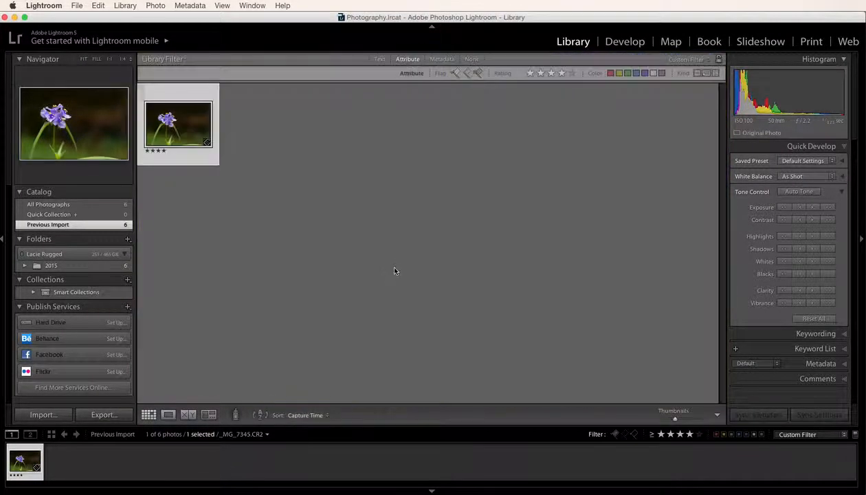
pyautogui.doubleClick(180, 134)
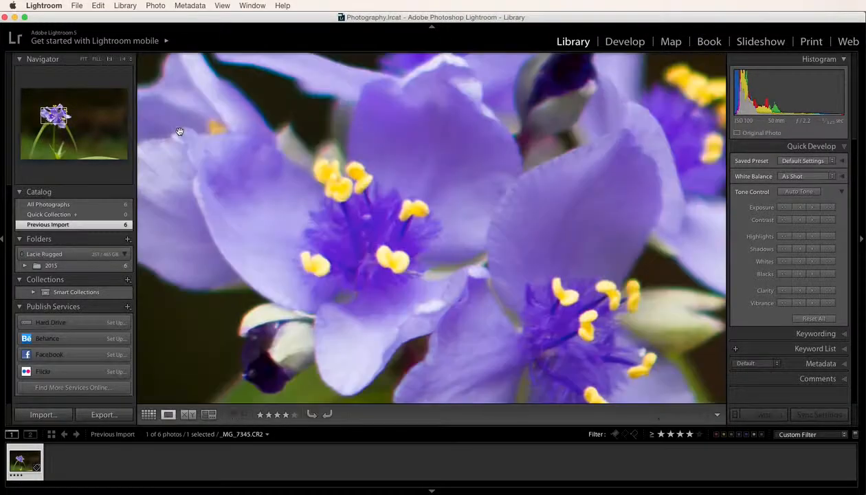
pyautogui.click(358, 182)
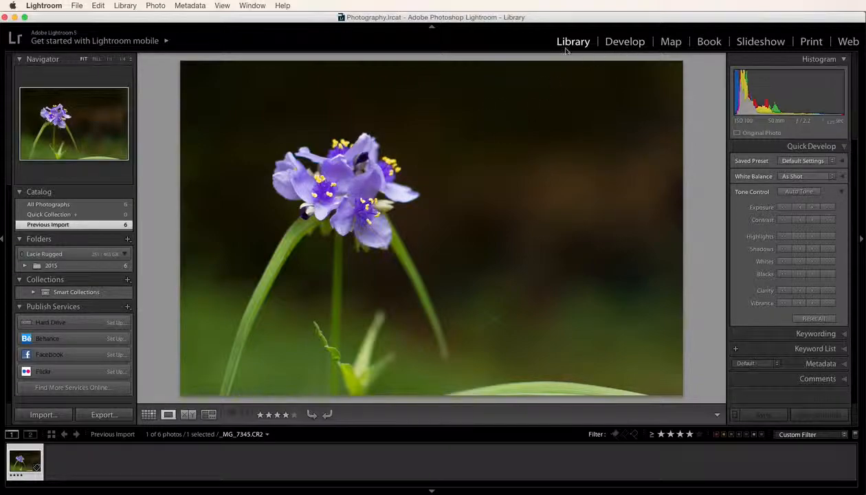
# Open the four-star photo in the Develop module and set Clarity to +40 and Vibrance to +23.
pyautogui.click(624, 43)
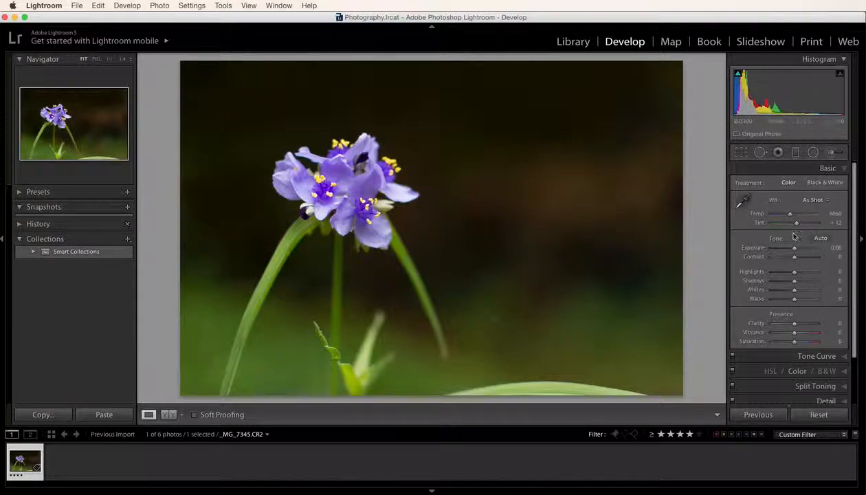
pyautogui.moveTo(795, 327)
pyautogui.mouseDown()
pyautogui.moveTo(806, 328)
pyautogui.moveTo(800, 336)
pyautogui.mouseUp()
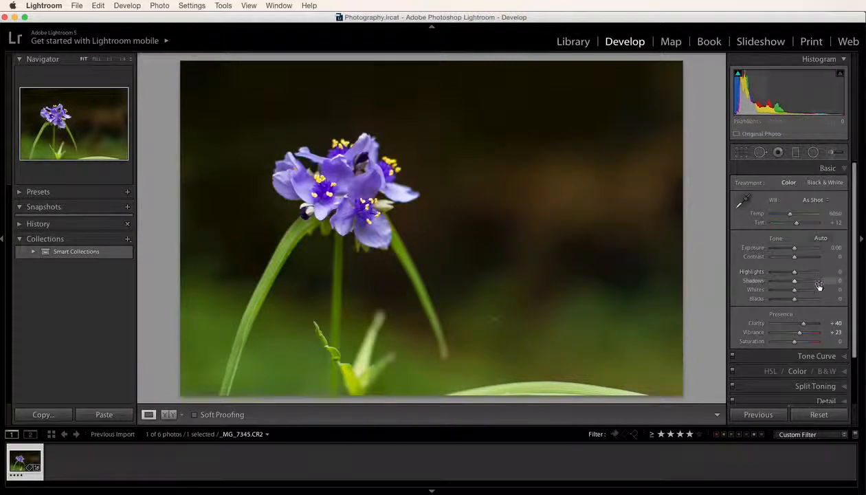
# Crop the photo to a 16 x 9 aspect ratio with the image shifted slightly upward, and check the flower up close.
pyautogui.click(741, 152)
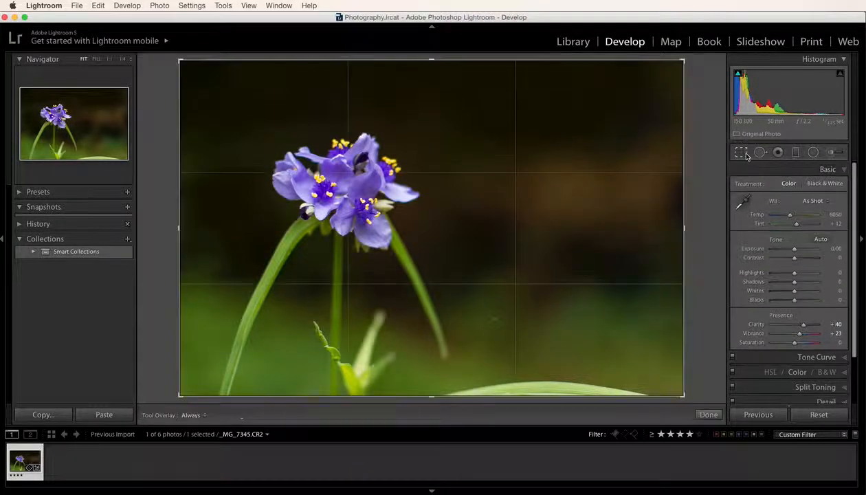
pyautogui.click(822, 188)
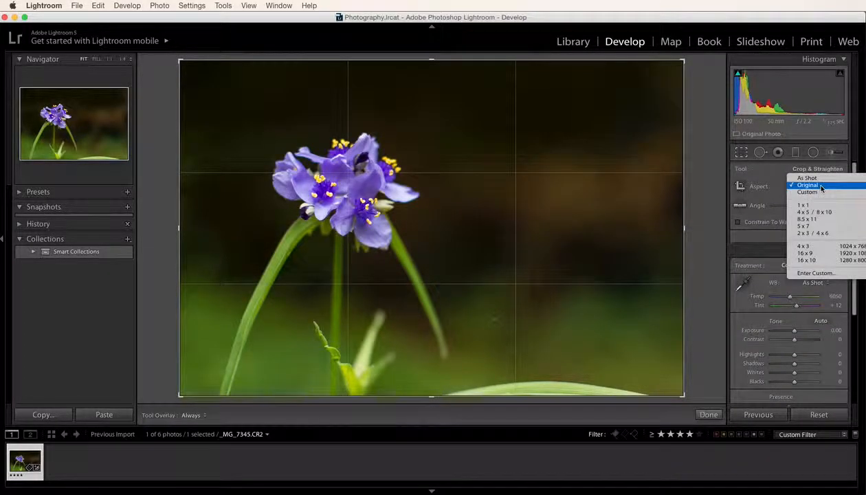
pyautogui.click(806, 254)
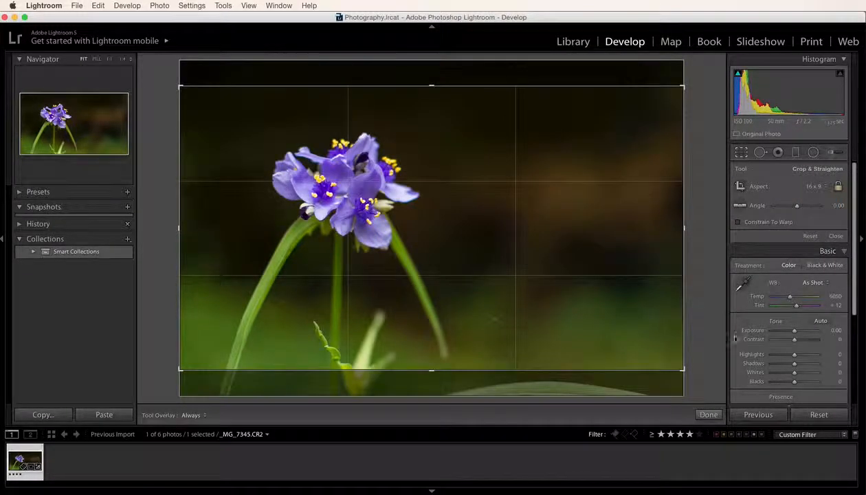
pyautogui.moveTo(499, 240); pyautogui.dragTo(503, 231)
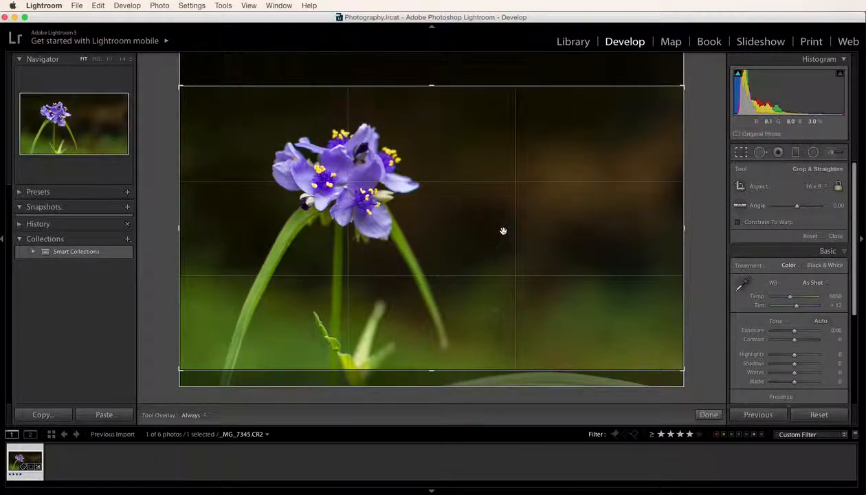
pyautogui.press('Return')
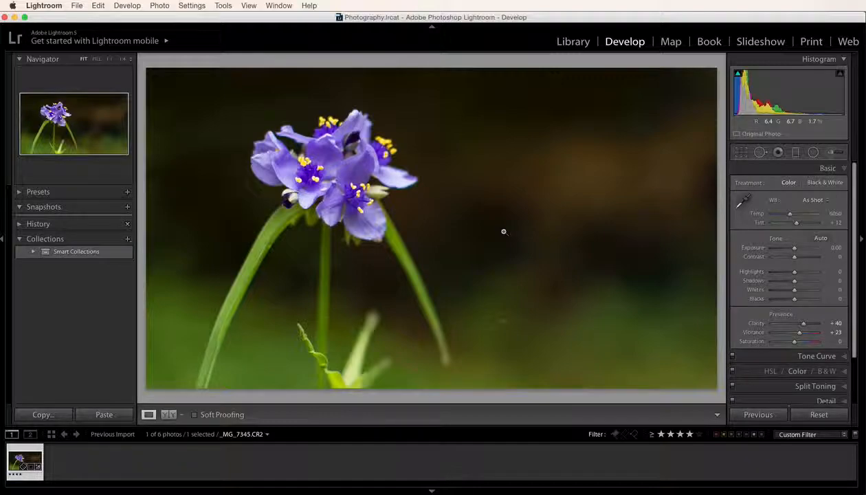
pyautogui.click(331, 196)
pyautogui.click(346, 191)
# Return to the Library module, lower the rating filter to three stars, and turn filtering off to show all photos.
pyautogui.click(573, 43)
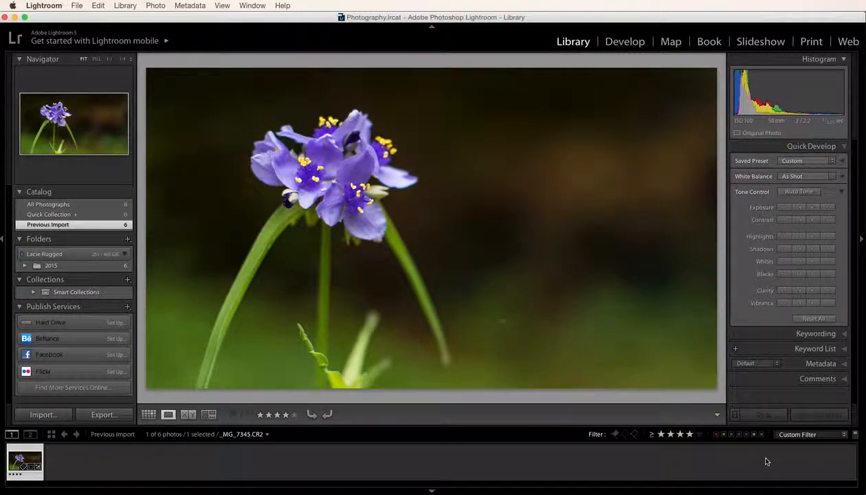
pyautogui.click(681, 435)
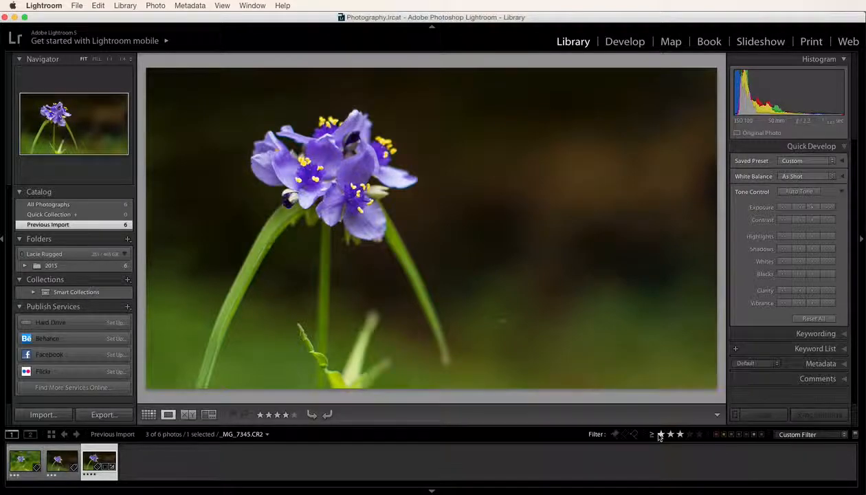
pyautogui.click(855, 435)
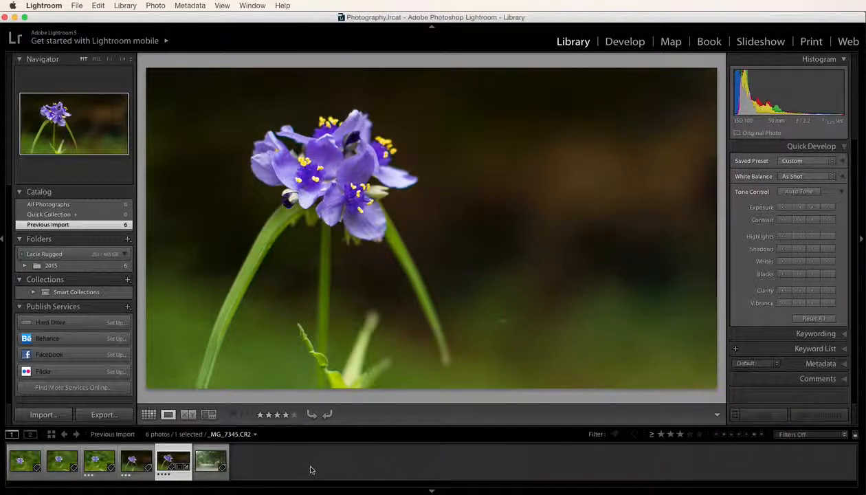
# Rate the road photo four stars, open it in the Develop module, and set Clarity to +61 and Saturation to +36.
pyautogui.click(210, 460)
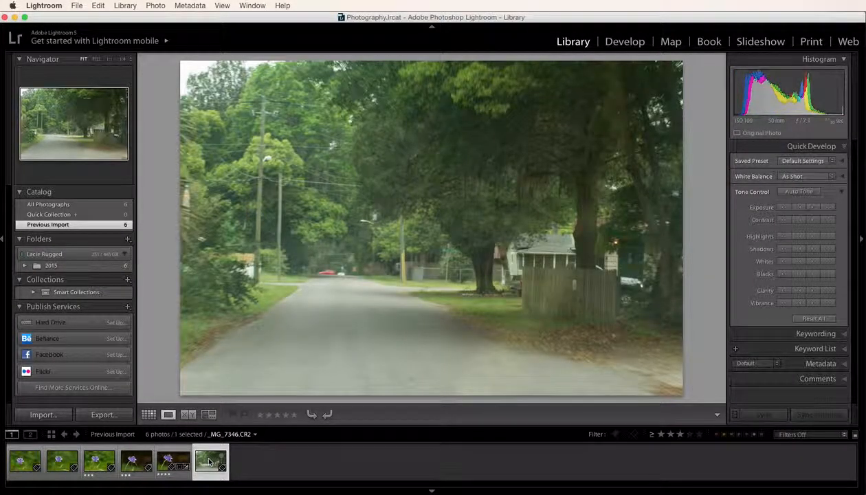
pyautogui.press('4')
pyautogui.click(624, 43)
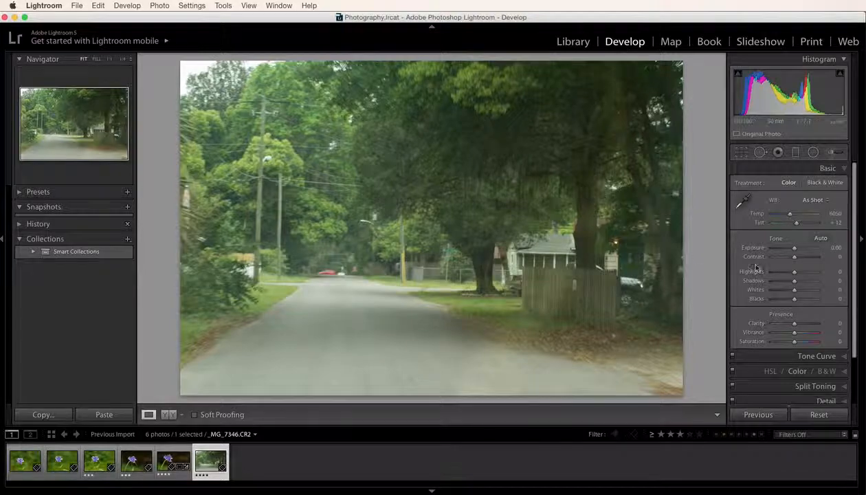
pyautogui.moveTo(795, 327); pyautogui.dragTo(808, 325)
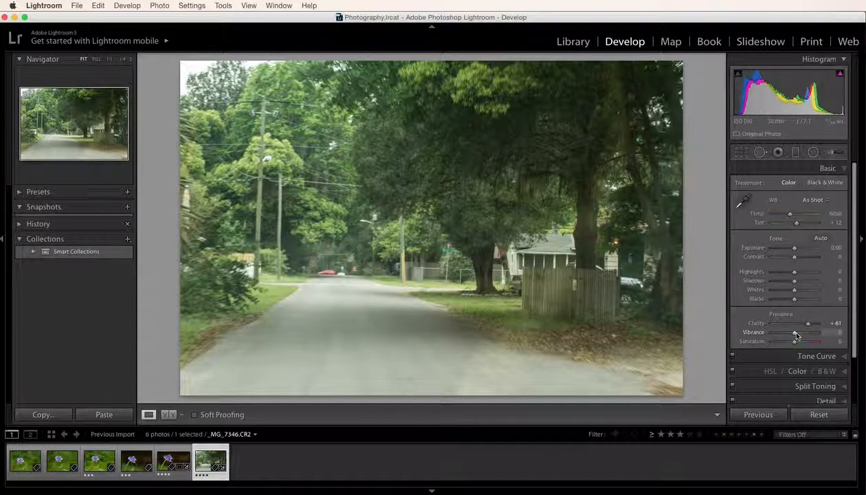
pyautogui.moveTo(794, 341); pyautogui.dragTo(802, 342)
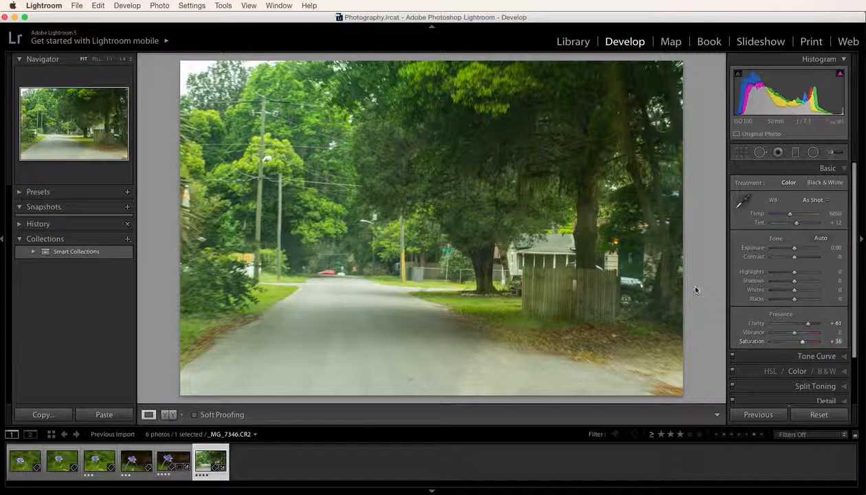
# Crop the road photo to a 16 x 9 aspect ratio with the image shifted slightly upward, and apply the crop.
pyautogui.click(742, 152)
pyautogui.click(811, 185)
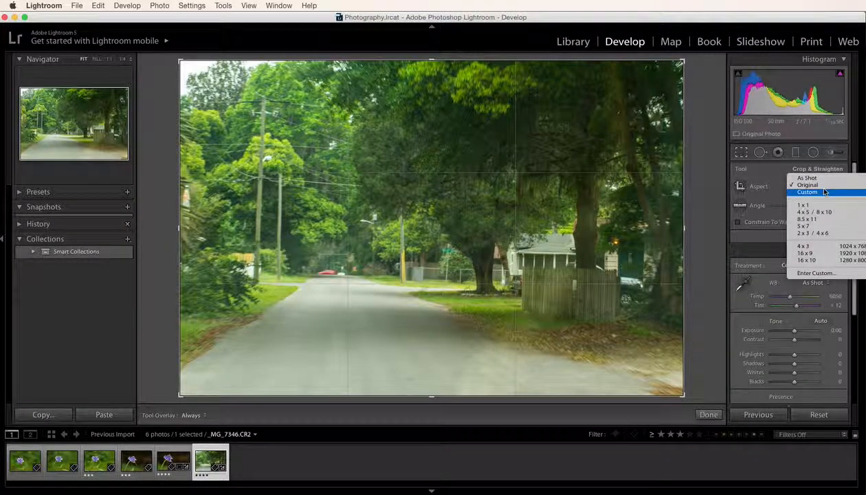
pyautogui.click(805, 253)
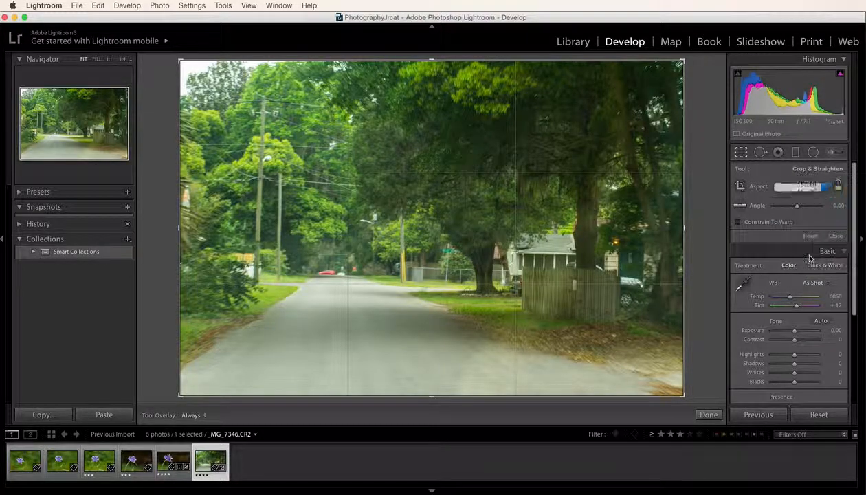
pyautogui.moveTo(391, 280)
pyautogui.mouseDown()
pyautogui.moveTo(390, 261)
pyautogui.moveTo(391, 269)
pyautogui.mouseUp()
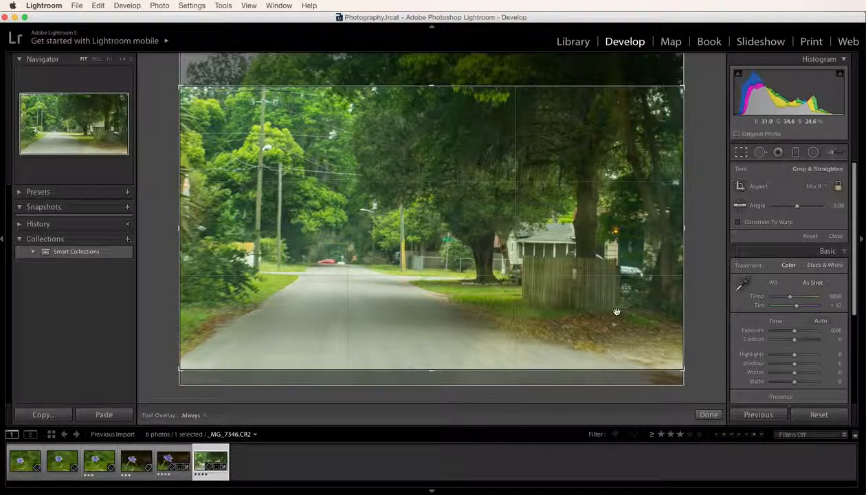
pyautogui.press('Return')
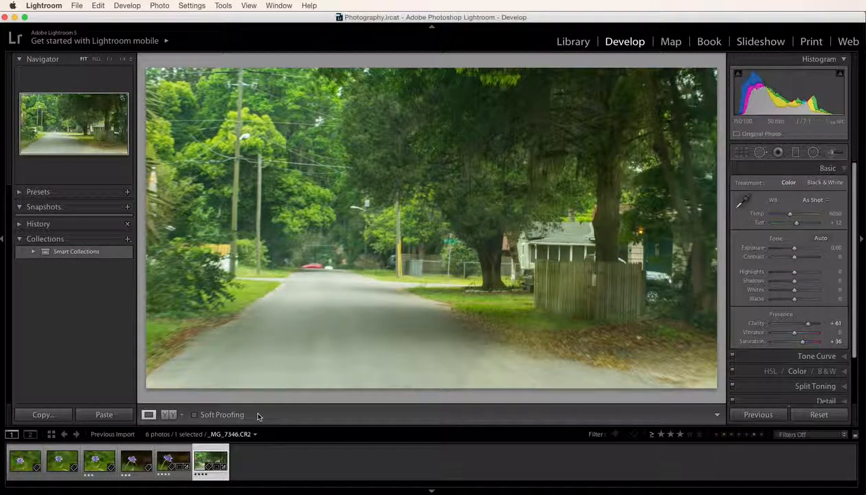
# Filter the photos to four stars or higher and show the matching ones as a grid in the Library module.
pyautogui.click(680, 435)
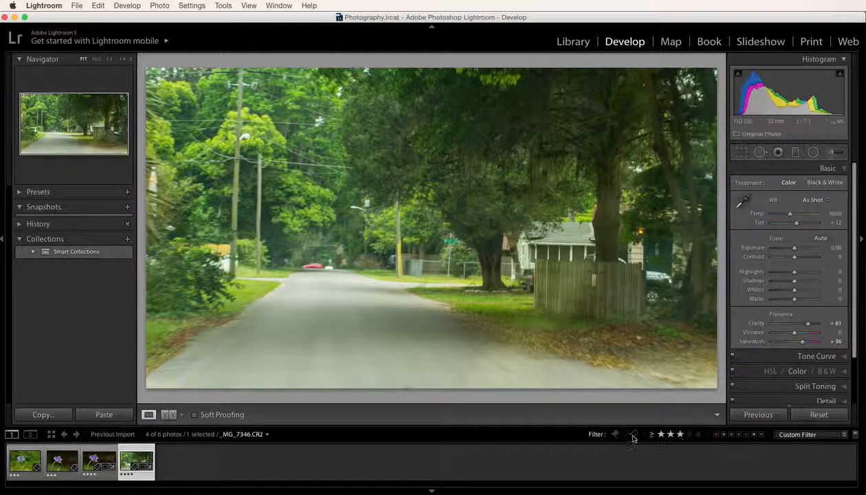
pyautogui.click(690, 434)
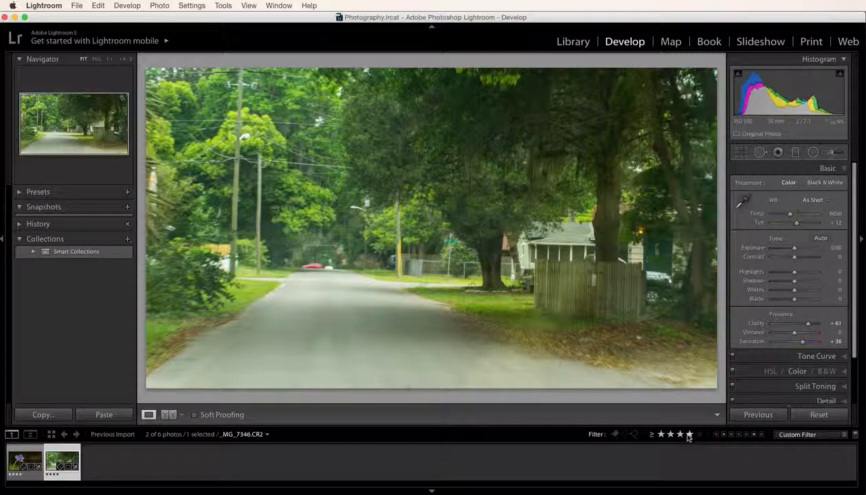
pyautogui.click(571, 42)
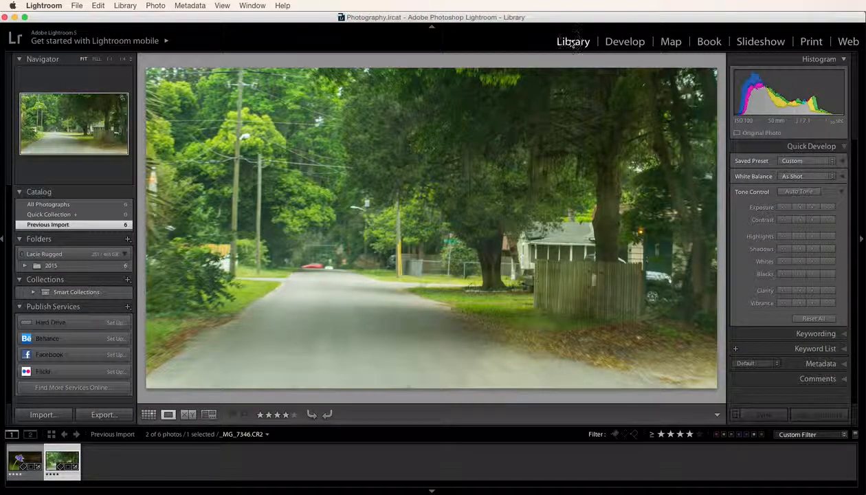
pyautogui.doubleClick(500, 146)
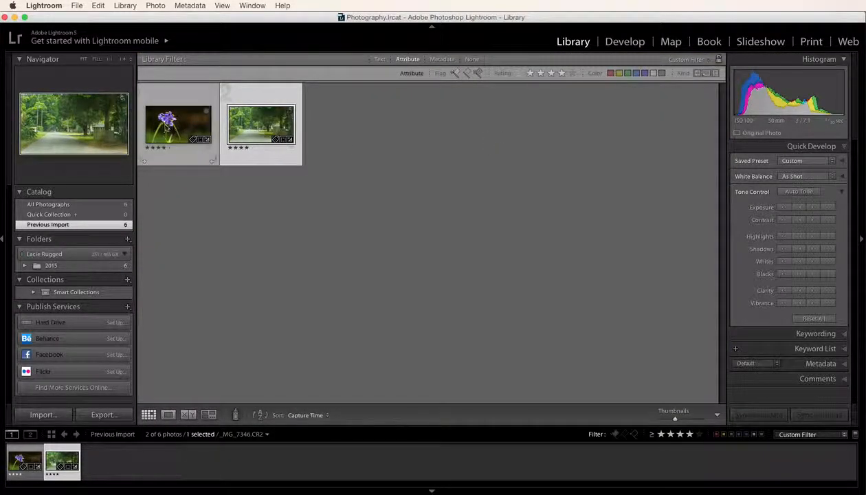
# Try to move the road photo ahead of the flower photo in Previous Import, and dismiss the alert.
pyautogui.moveTo(253, 128); pyautogui.dragTo(139, 125)
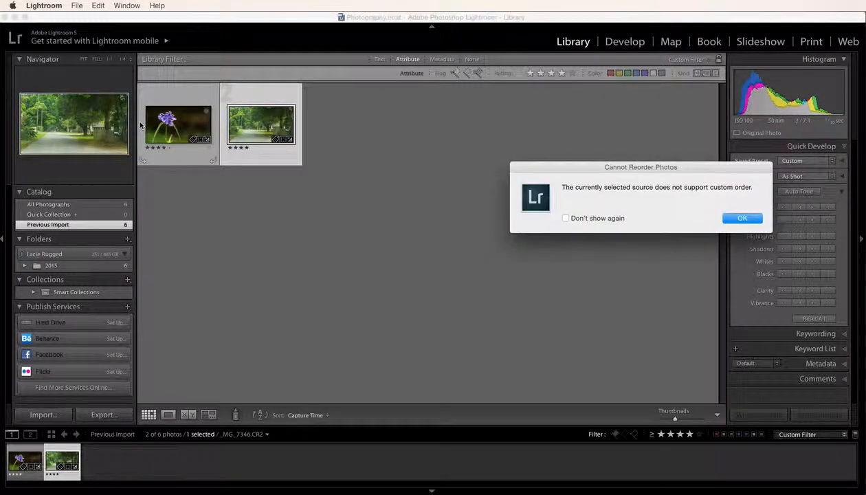
pyautogui.moveTo(558, 163); pyautogui.dragTo(405, 135)
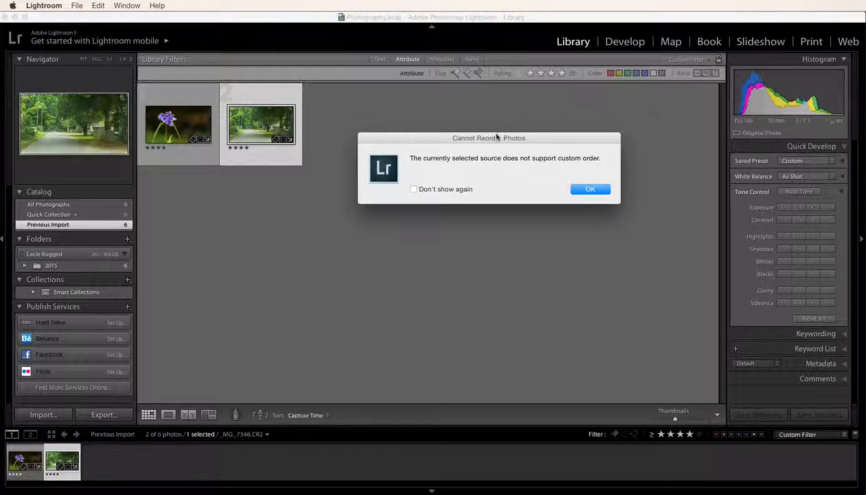
pyautogui.click(602, 192)
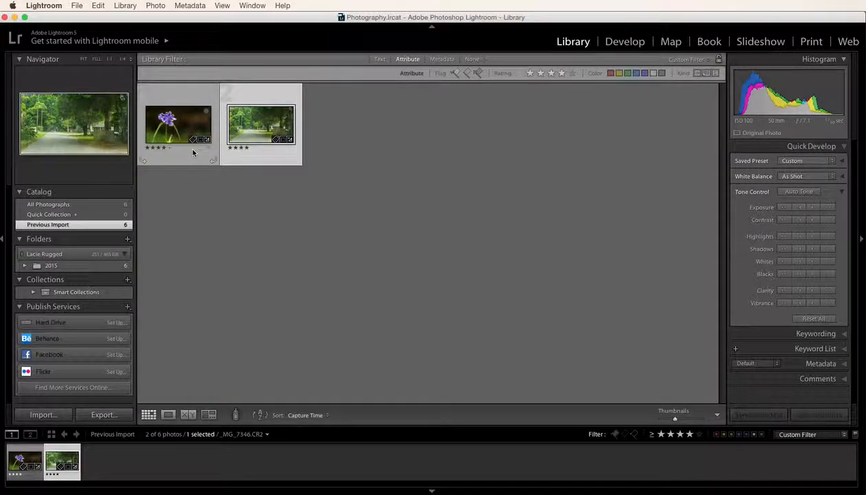
# Select both four-star photos and create a collection named Project 3 that includes the selected photos.
pyautogui.press('super+a')
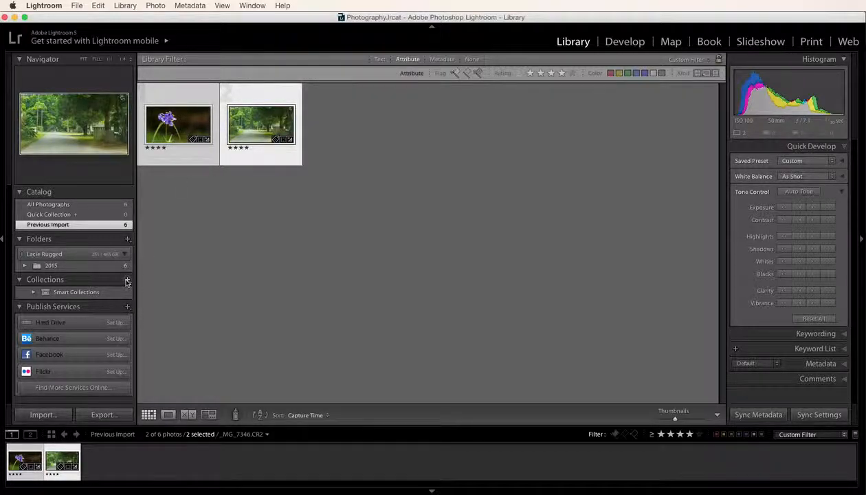
pyautogui.click(127, 280)
pyautogui.click(146, 290)
pyautogui.write('Project 3')
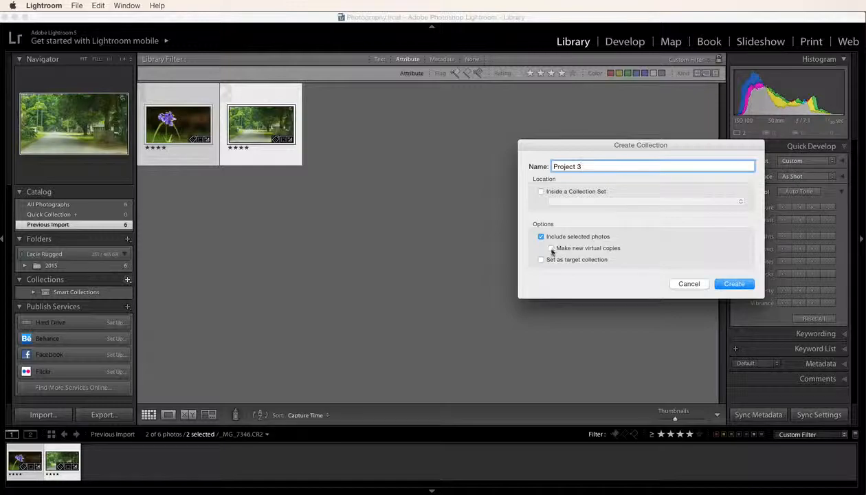
pyautogui.click(733, 283)
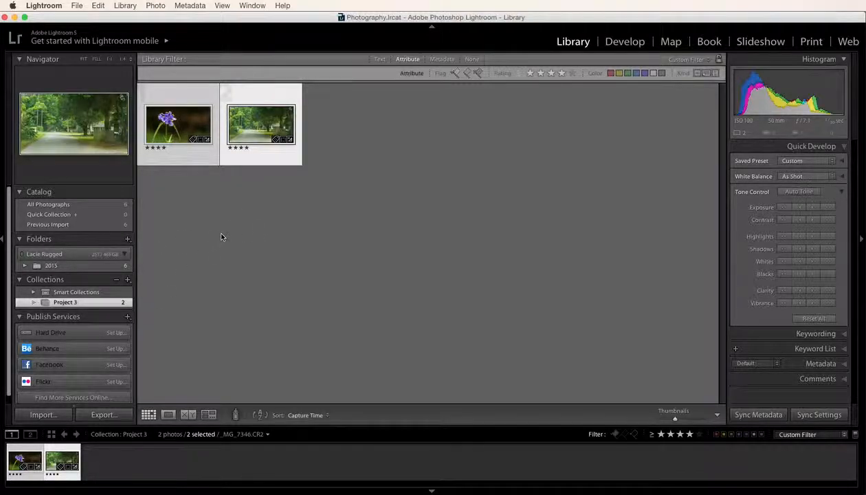
# Reorder the Project 3 collection so that the road photo comes before the flower photo.
pyautogui.moveTo(254, 123); pyautogui.dragTo(141, 122)
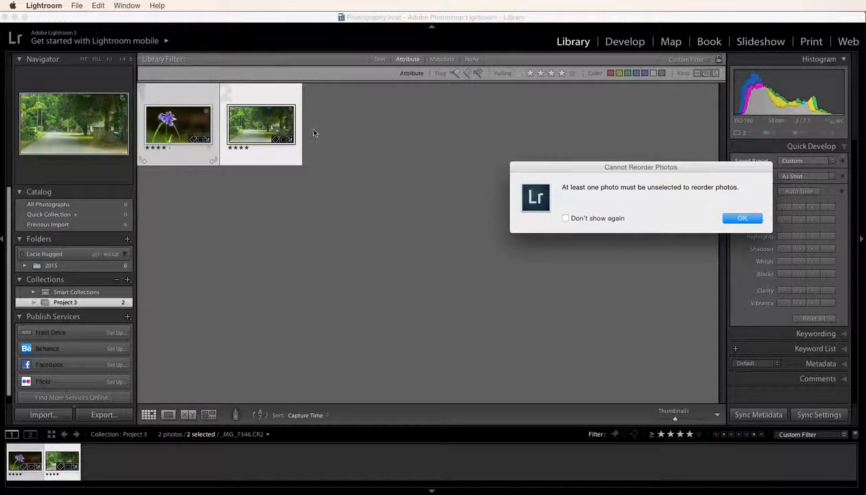
pyautogui.click(734, 222)
pyautogui.click(341, 157)
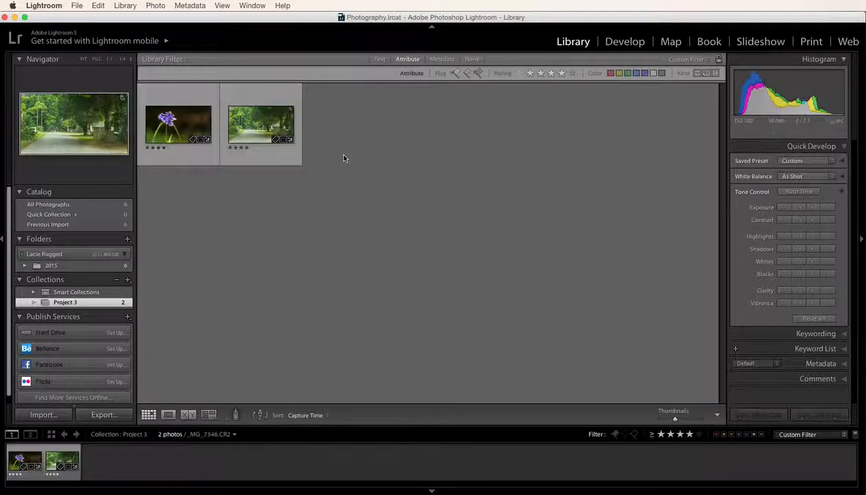
pyautogui.click(260, 128)
pyautogui.moveTo(235, 129); pyautogui.dragTo(141, 123)
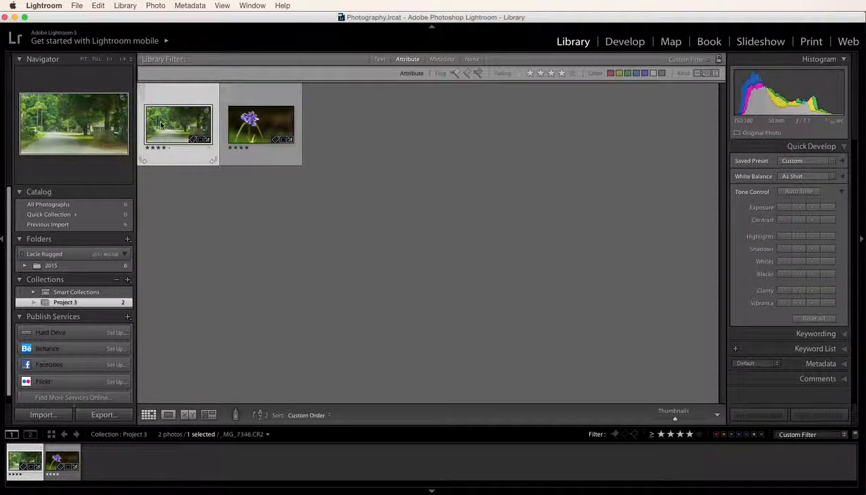
pyautogui.moveTo(266, 121); pyautogui.dragTo(155, 121)
pyautogui.moveTo(251, 121); pyautogui.dragTo(296, 122)
# Start an export of both collection photos and choose the Photography folder on the Lacie Rugged drive as the destination.
pyautogui.press('super+a')
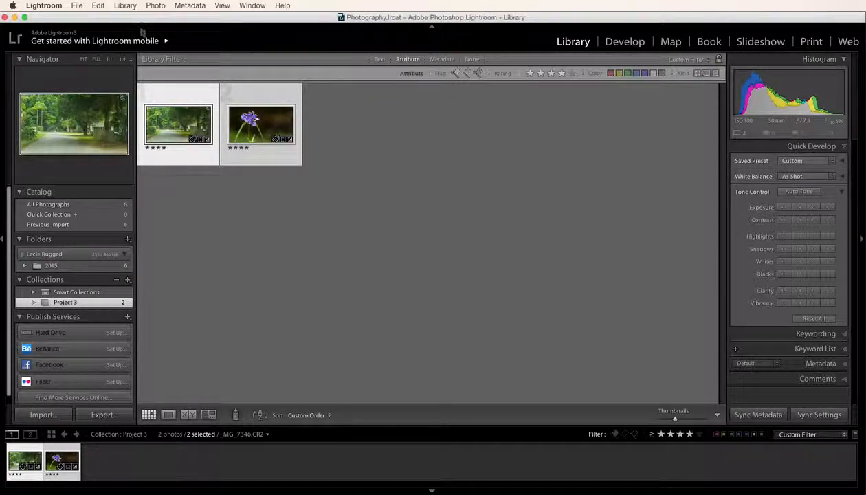
pyautogui.click(77, 7)
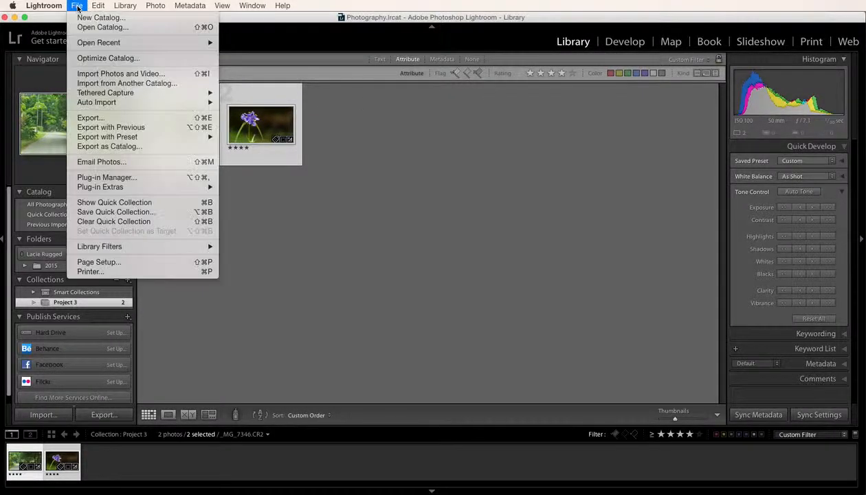
pyautogui.click(98, 119)
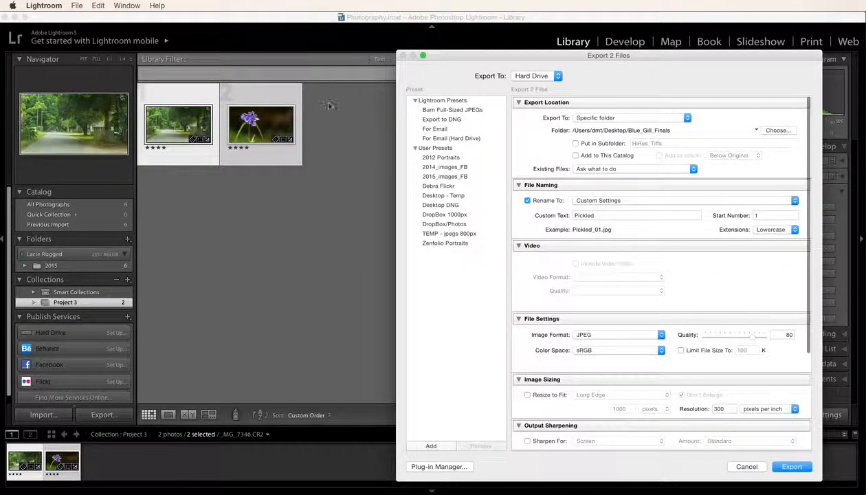
pyautogui.moveTo(469, 54); pyautogui.dragTo(366, 25)
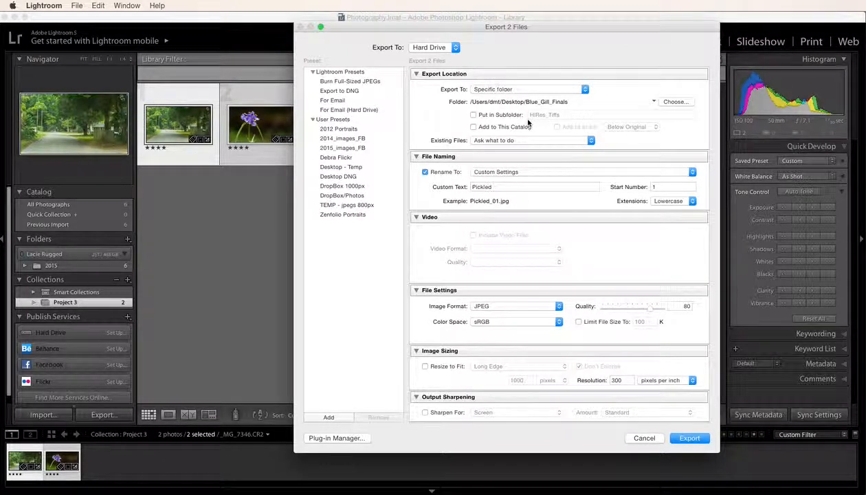
pyautogui.click(672, 103)
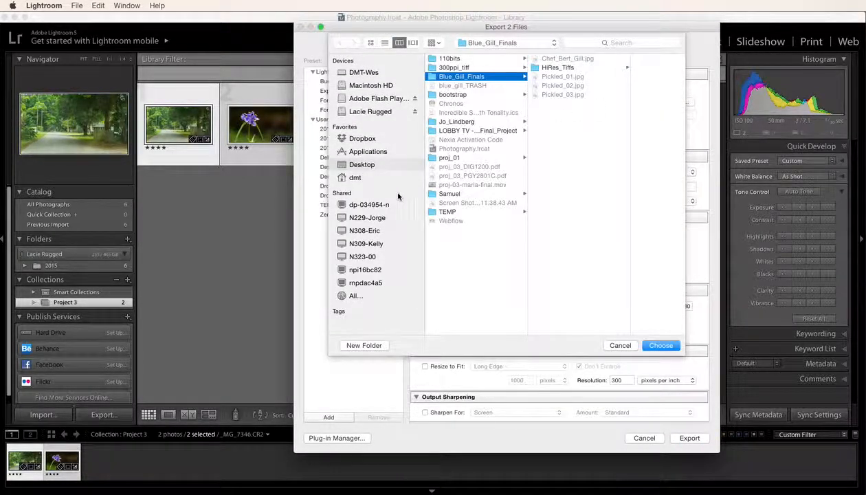
pyautogui.click(362, 112)
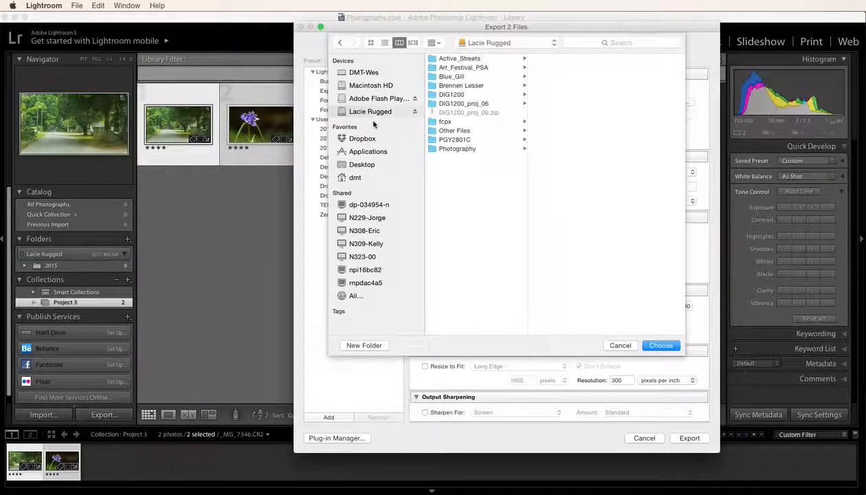
pyautogui.click(434, 151)
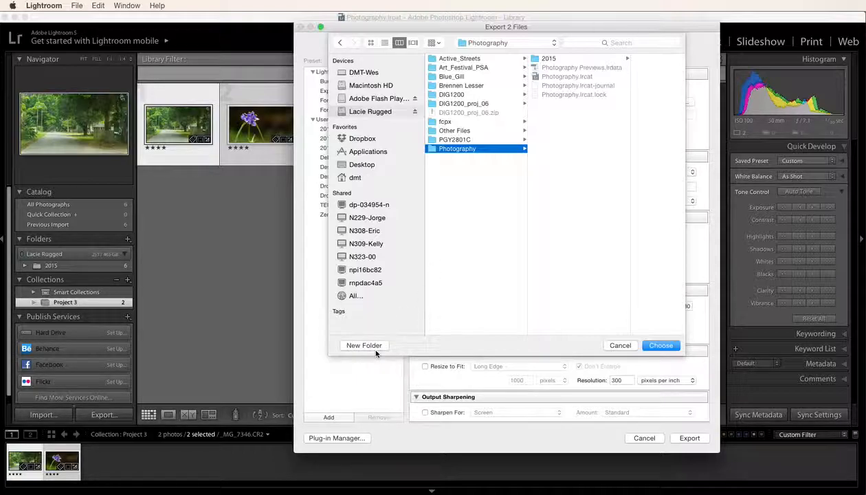
pyautogui.click(655, 347)
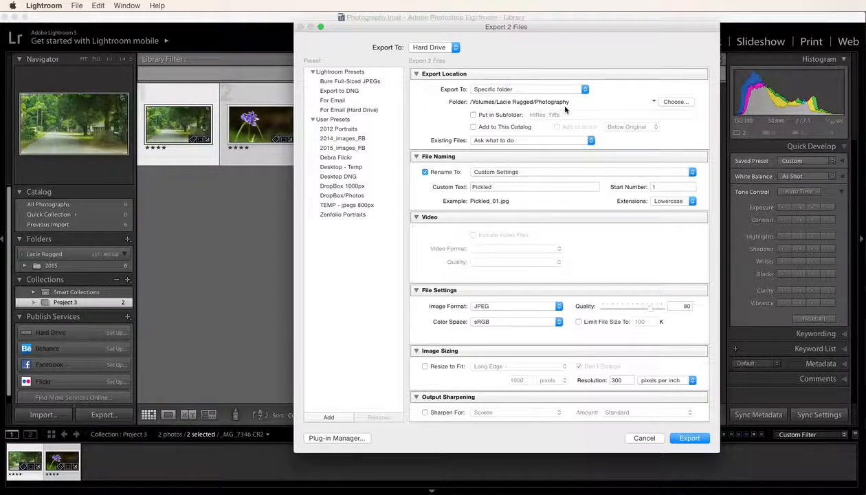
# Have the exported files put in a subfolder named Project_03.
pyautogui.click(474, 115)
pyautogui.doubleClick(555, 115)
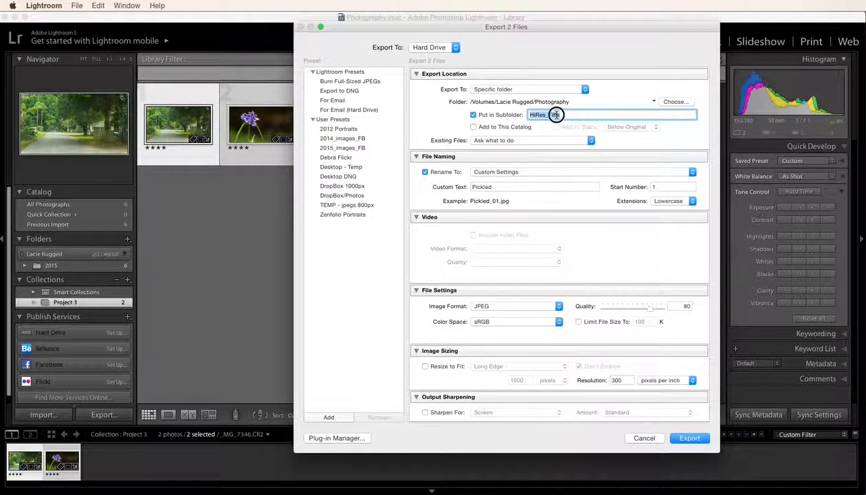
pyautogui.write('Project_03')
# Set the file naming to Custom Name - Sequence, with custom text made of proj_03, the photographer's first name and img, joined by underscores.
pyautogui.click(693, 173)
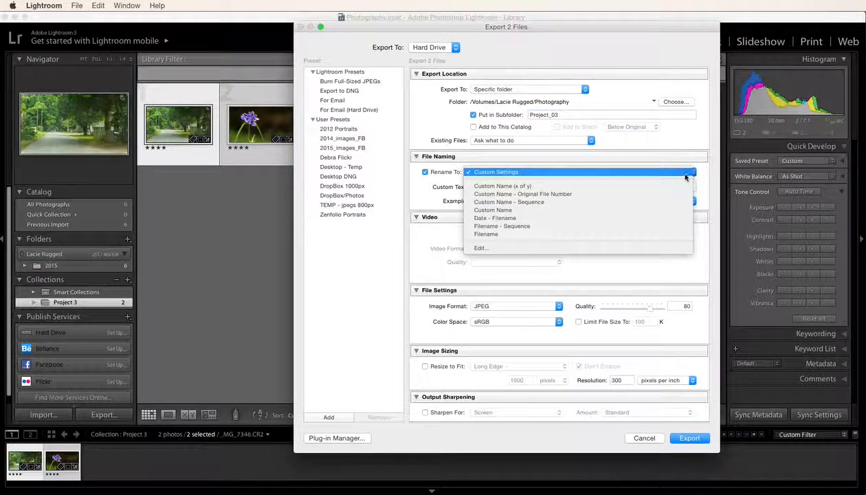
pyautogui.click(579, 201)
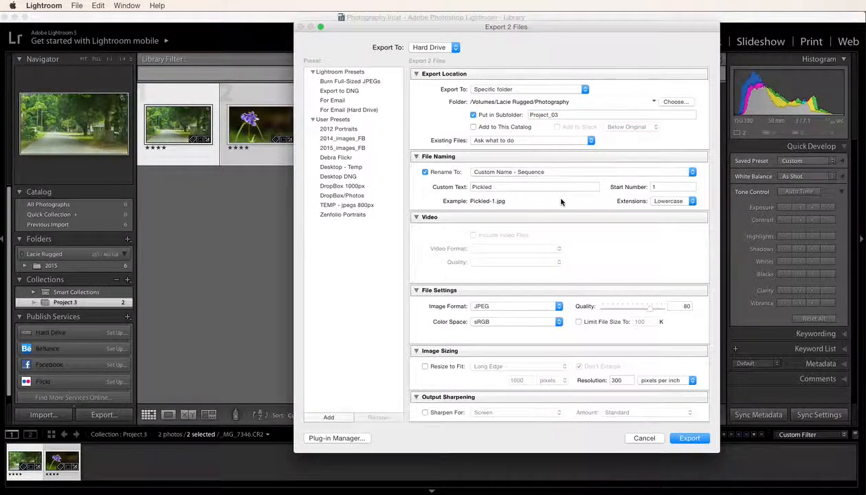
pyautogui.doubleClick(504, 186)
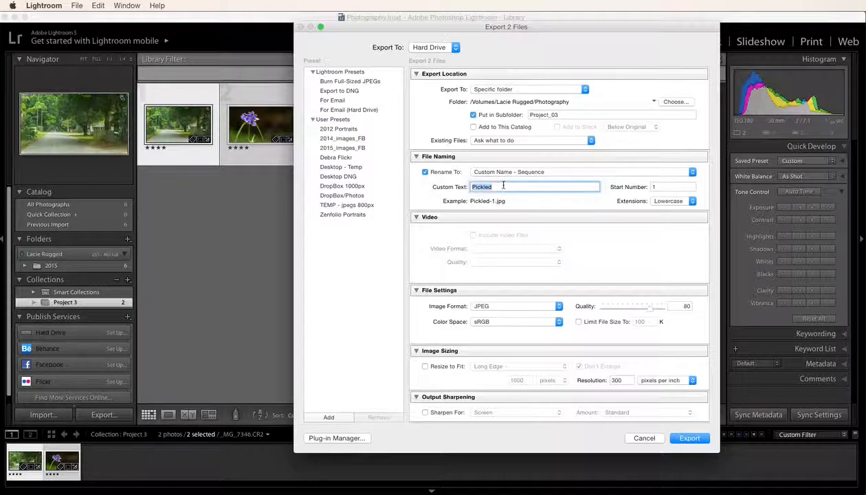
pyautogui.write('proj')
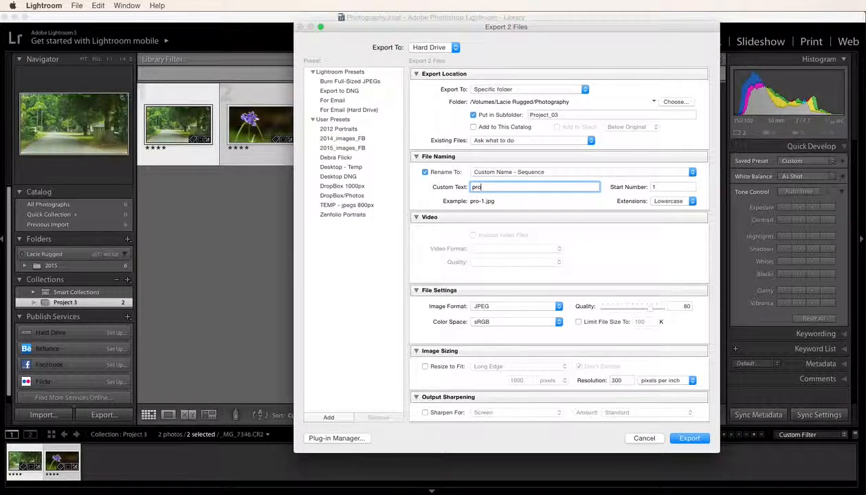
pyautogui.write('_03_Wes_img')
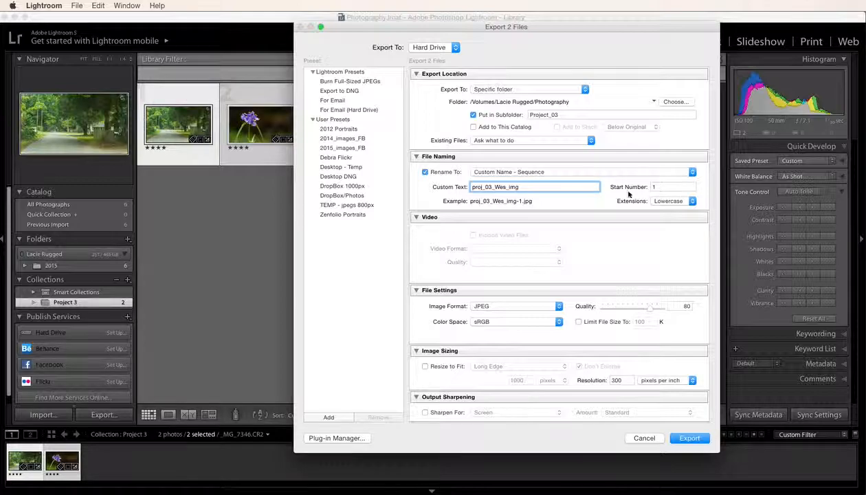
# Edit the export filename template so an underscore replaces the hyphen before a two-digit Sequence # (01).
pyautogui.click(692, 172)
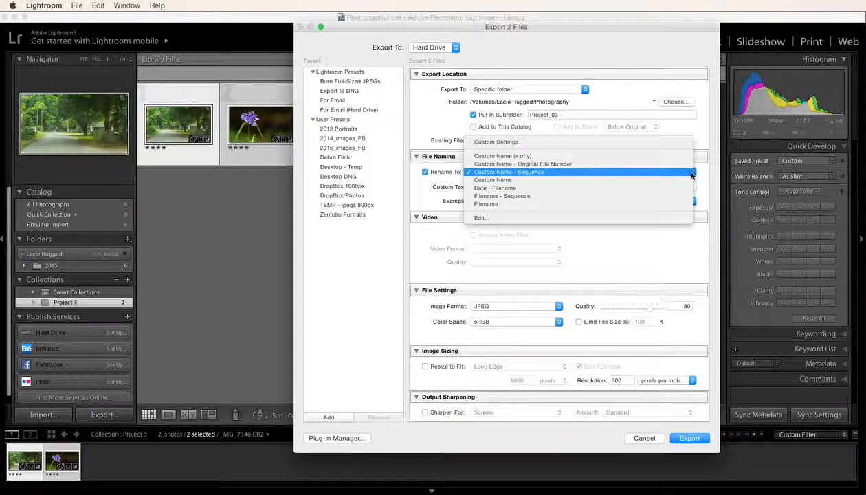
pyautogui.click(479, 218)
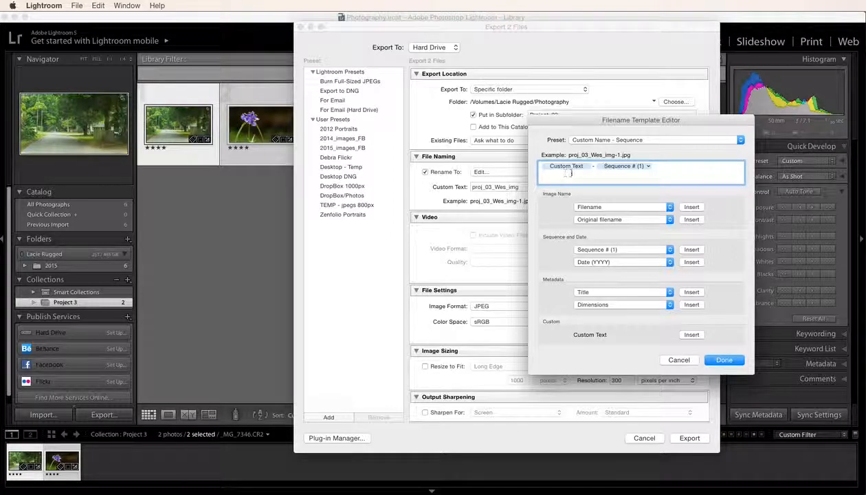
pyautogui.click(596, 168)
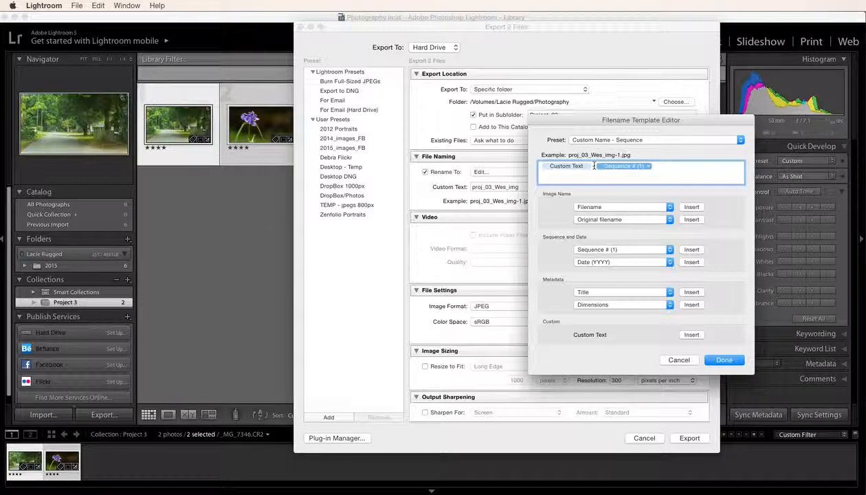
pyautogui.click(593, 167)
pyautogui.press('BackSpace')
pyautogui.write('_')
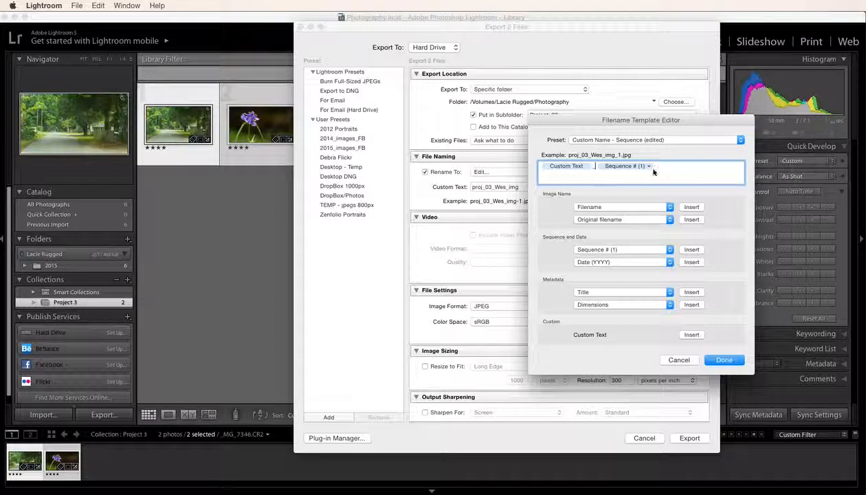
pyautogui.click(649, 168)
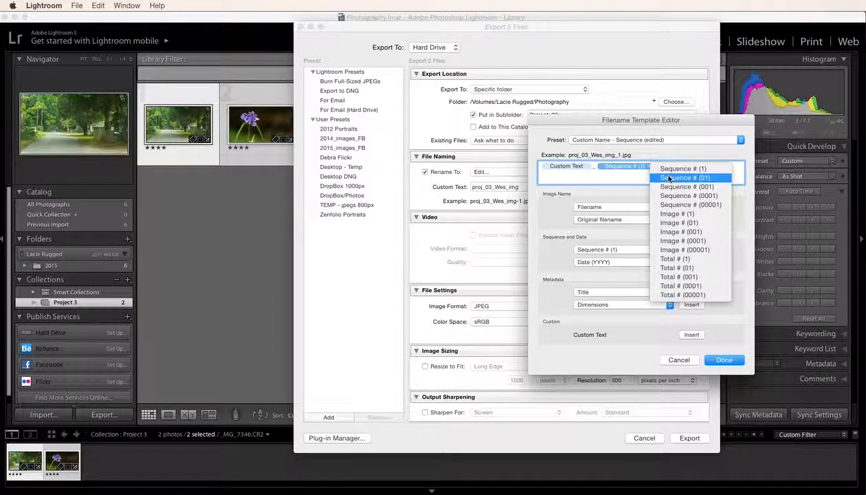
pyautogui.click(668, 177)
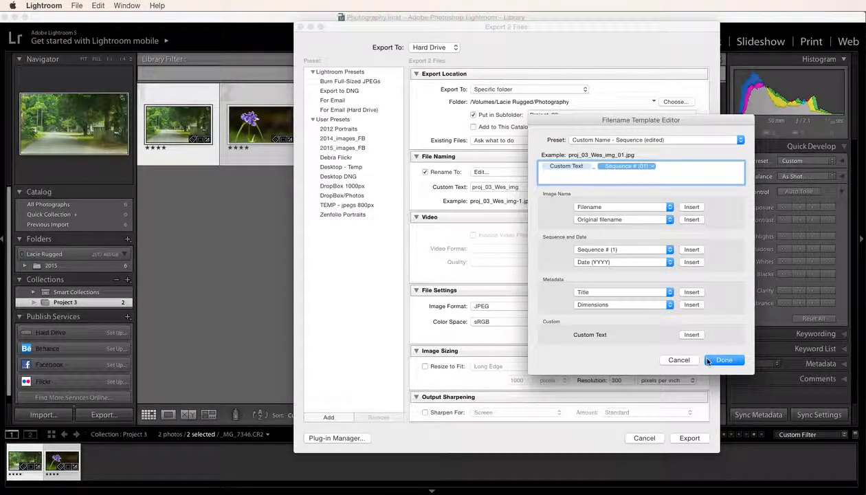
pyautogui.click(712, 361)
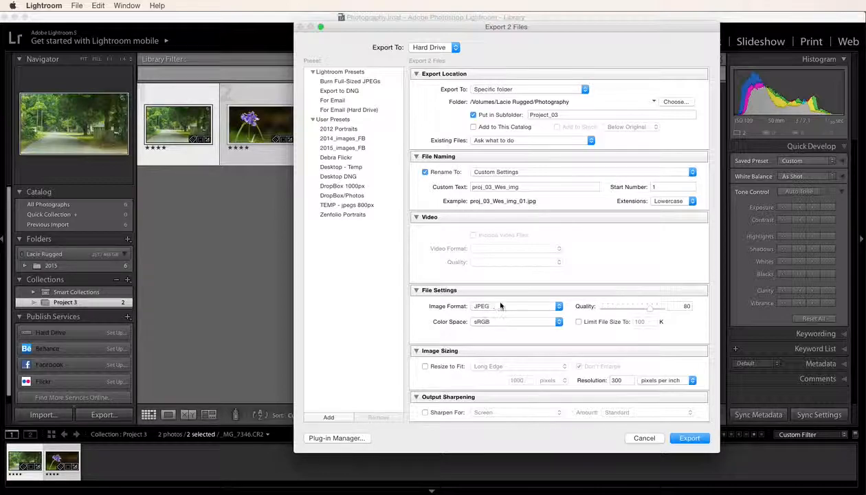
# Resize the exported JPEGs to fit 1000 pixels on the long edge at a resolution of 72 pixels per inch.
pyautogui.moveTo(649, 307); pyautogui.dragTo(651, 311)
pyautogui.click(425, 367)
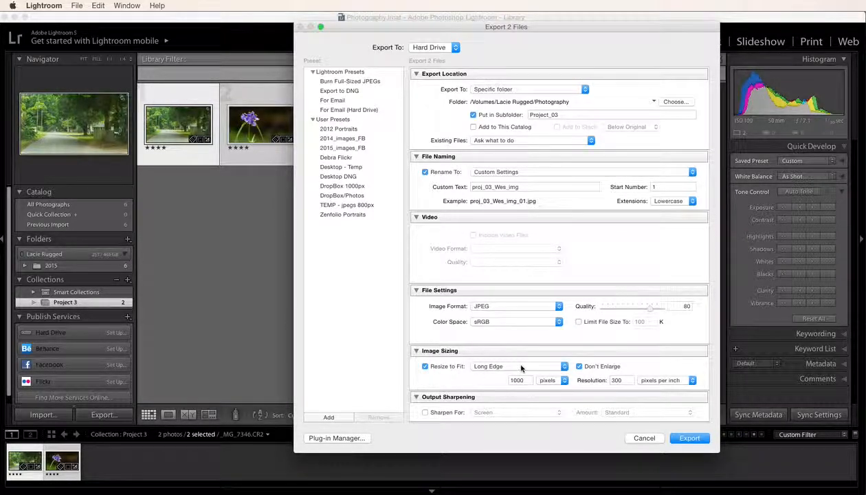
pyautogui.click(550, 366)
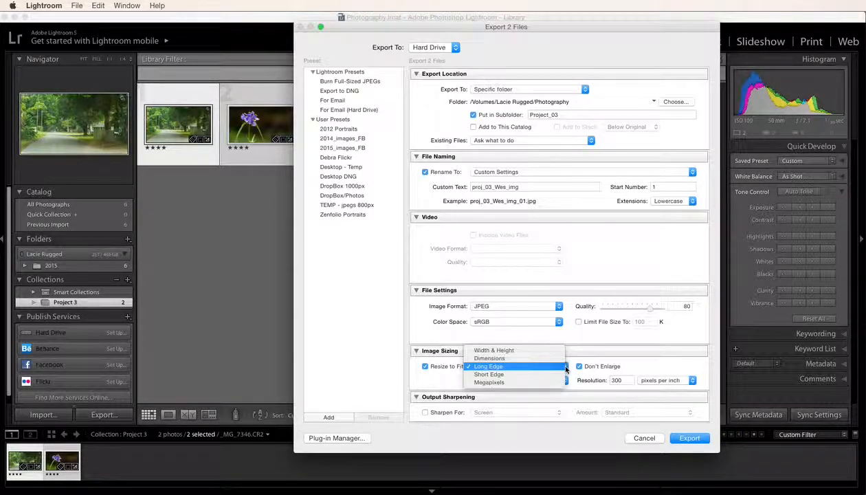
pyautogui.click(512, 367)
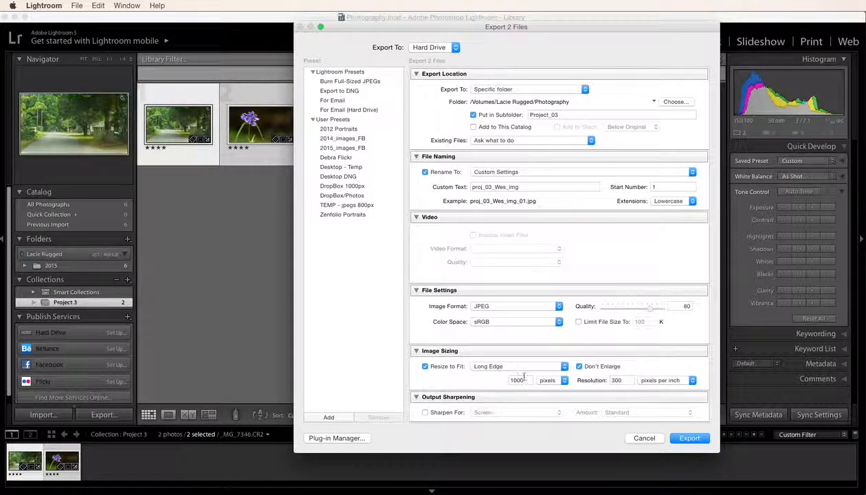
pyautogui.doubleClick(613, 381)
pyautogui.write('72')
# Enable output sharpening for Screen at Standard amount and apply the photographer's ©2015 - 30% watermark.
pyautogui.scroll(-5, 596, 409)
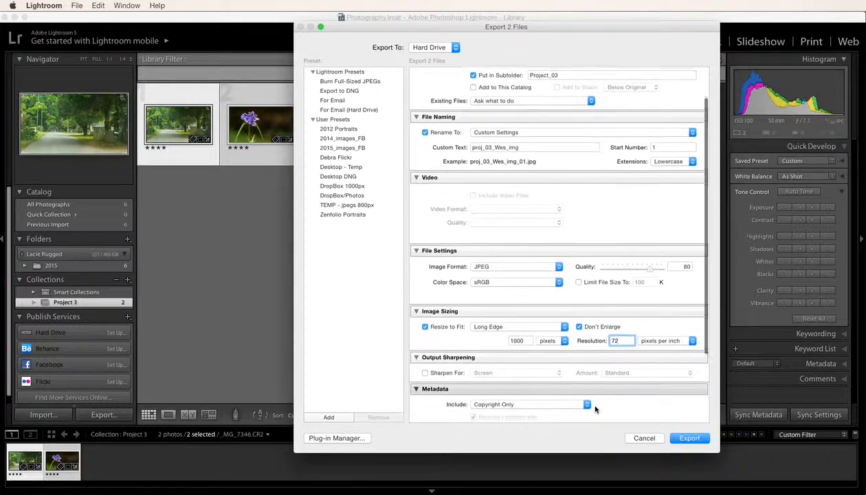
pyautogui.click(424, 329)
pyautogui.scroll(-1, 522, 318)
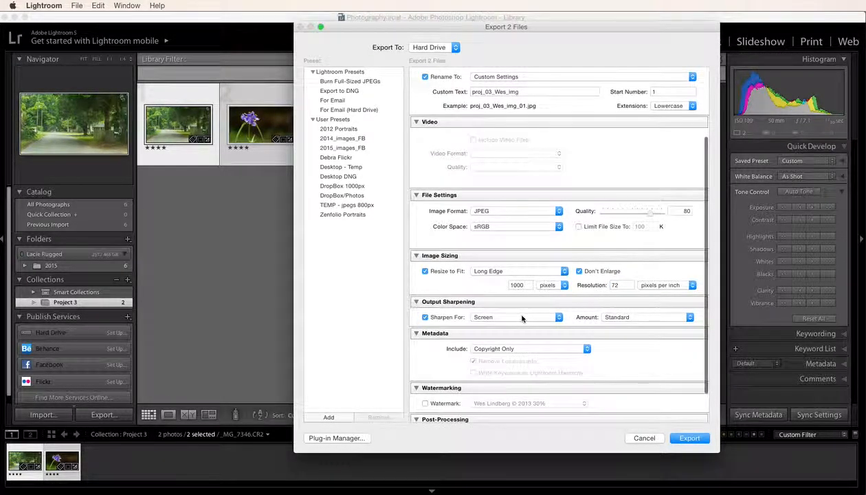
pyautogui.scroll(-3, 601, 327)
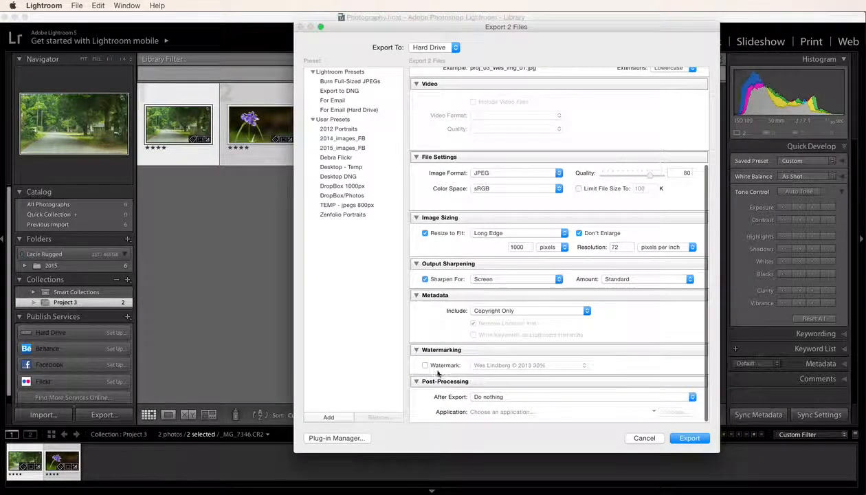
pyautogui.click(425, 366)
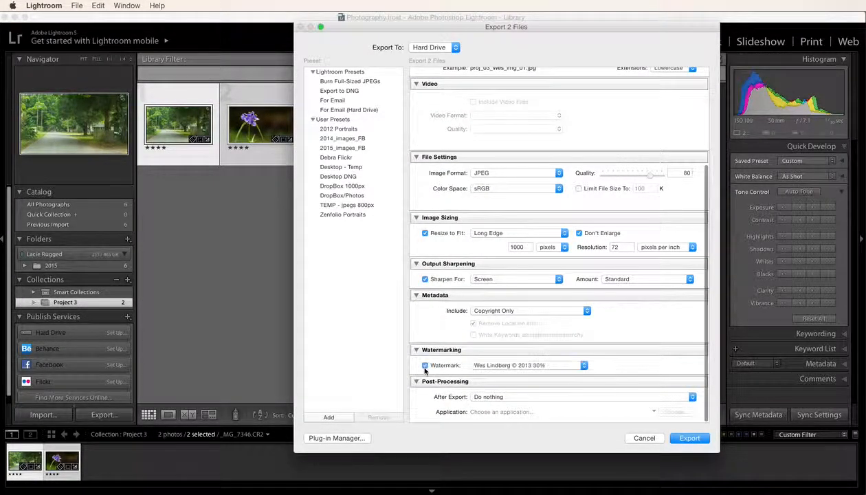
pyautogui.click(583, 365)
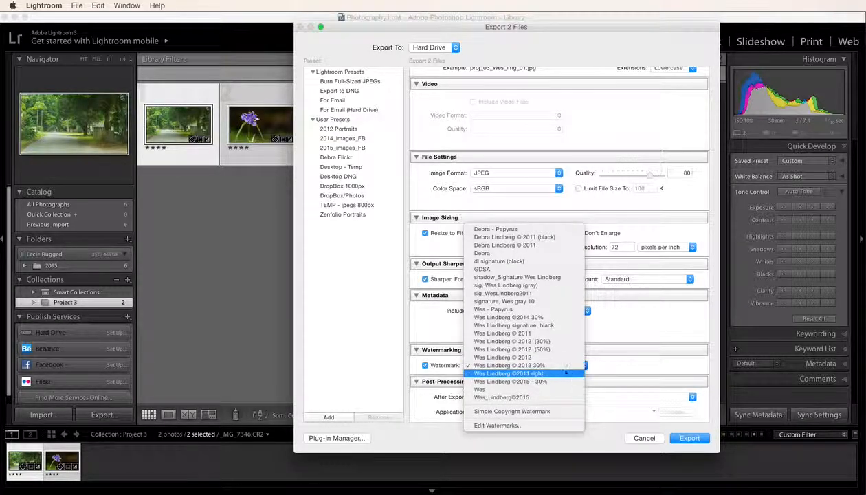
pyautogui.click(522, 381)
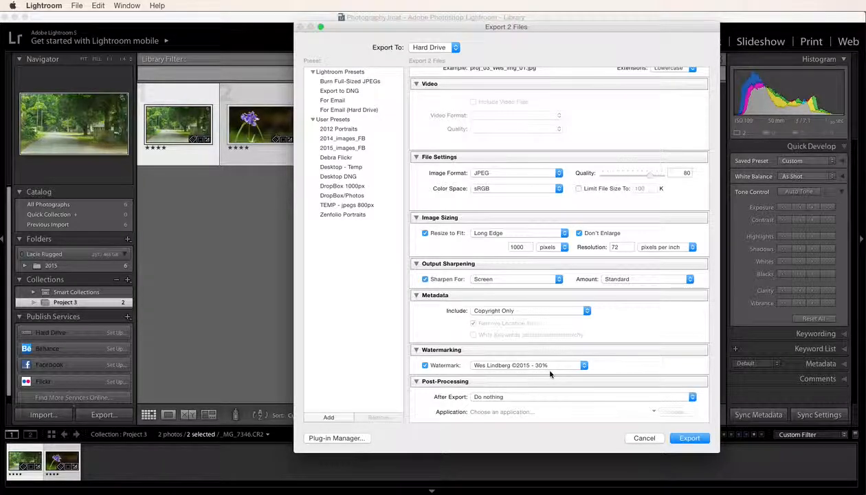
# Review the export settings and export both photos.
pyautogui.scroll(-2, 612, 369)
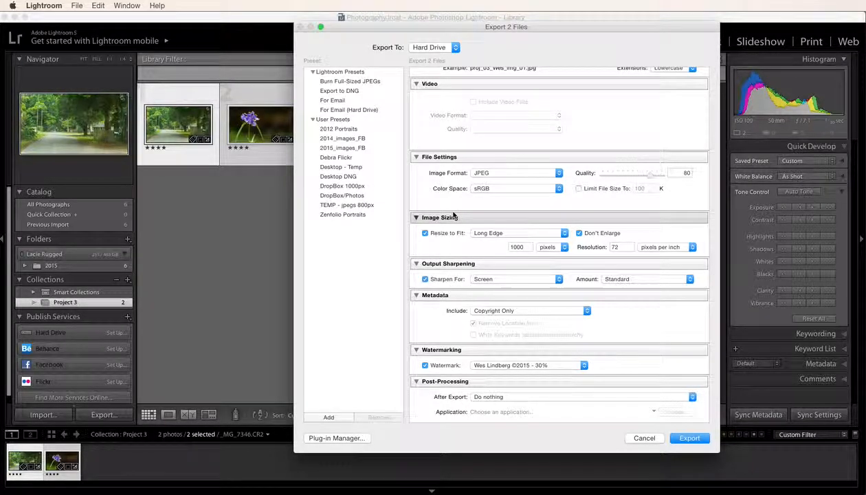
pyautogui.scroll(5, 451, 216)
pyautogui.scroll(3, 453, 216)
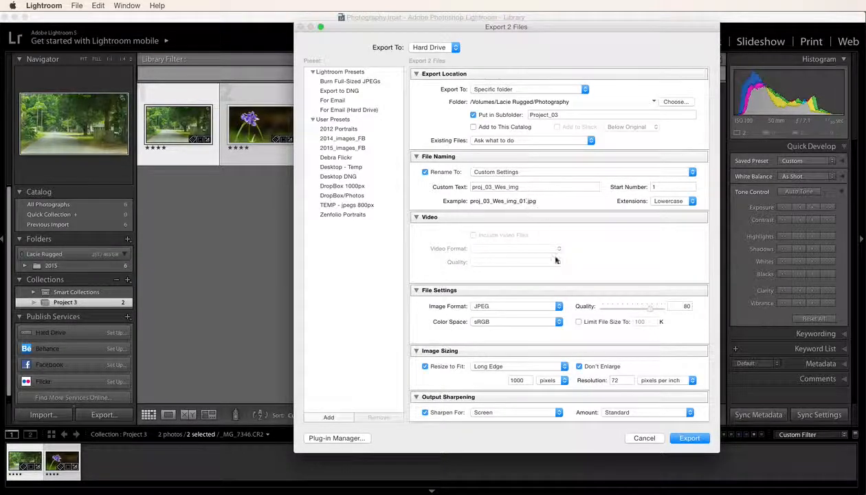
pyautogui.click(688, 439)
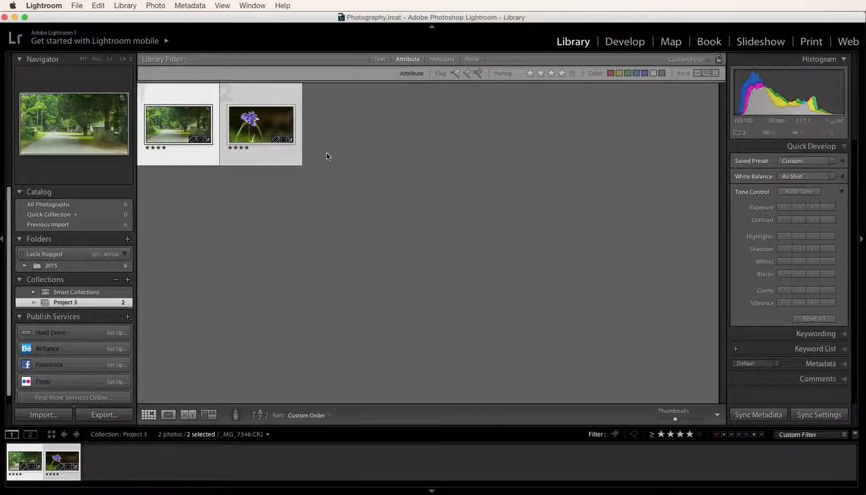
# Switch to Finder and, in a new window, open the Project_03 folder inside Photography on the Lacie Rugged drive.
pyautogui.press('super+Tab')
pyautogui.press('super+Tab')
pyautogui.press('super+Tab')
pyautogui.press('super+Tab')
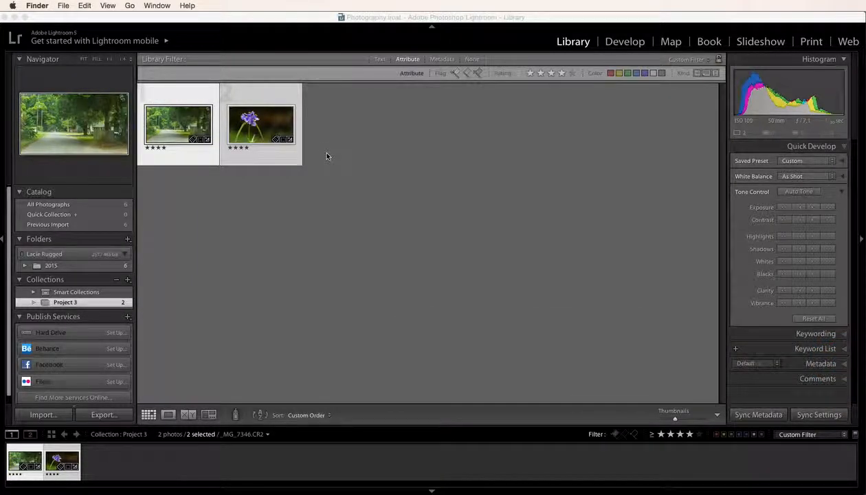
pyautogui.press('super+n')
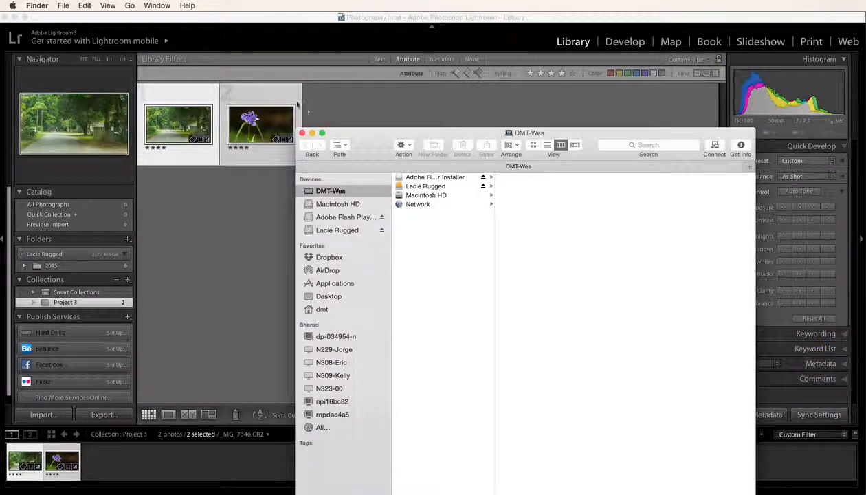
pyautogui.moveTo(362, 158); pyautogui.dragTo(266, 61)
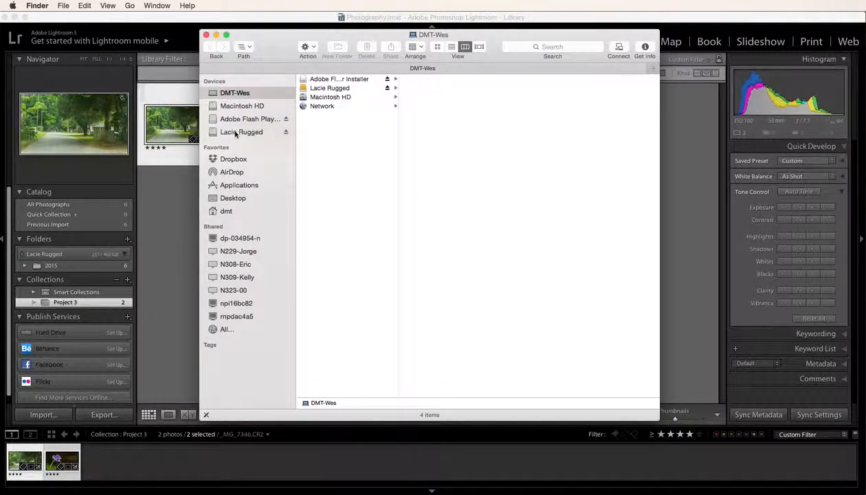
pyautogui.click(235, 133)
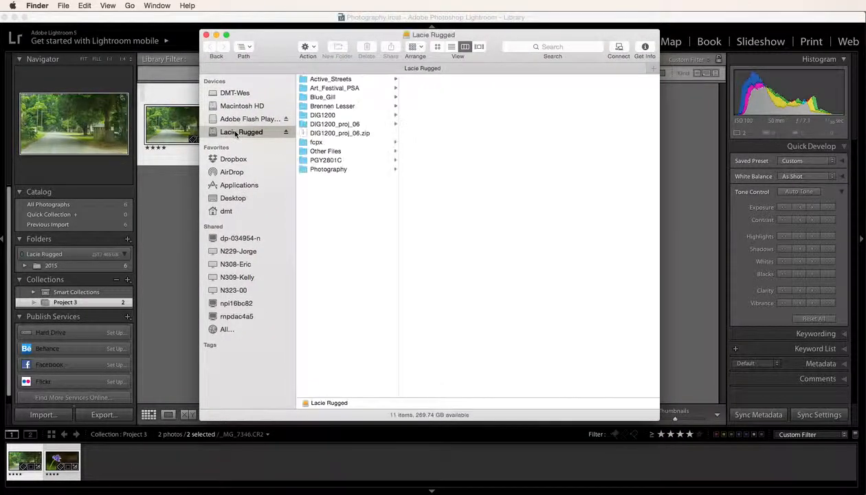
pyautogui.click(302, 170)
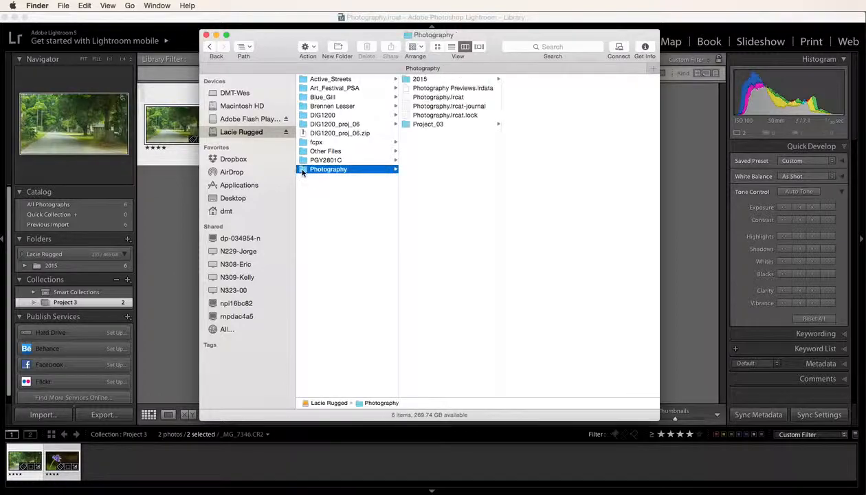
pyautogui.click(410, 125)
# Widen the Finder window and preview both exported JPEGs, checking their names and order.
pyautogui.click(526, 79)
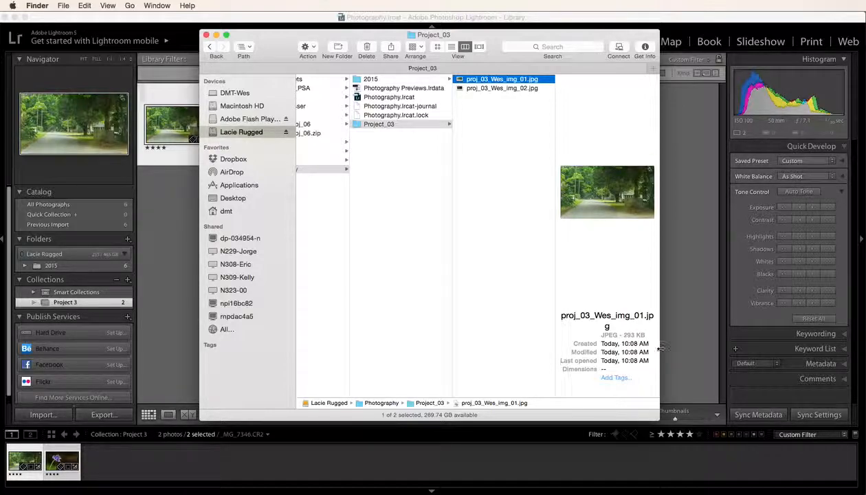
pyautogui.moveTo(659, 349); pyautogui.dragTo(731, 343)
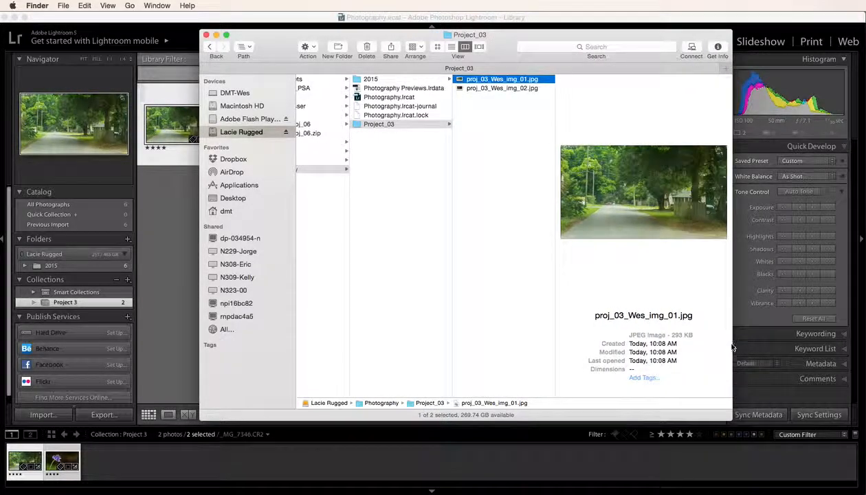
pyautogui.click(491, 89)
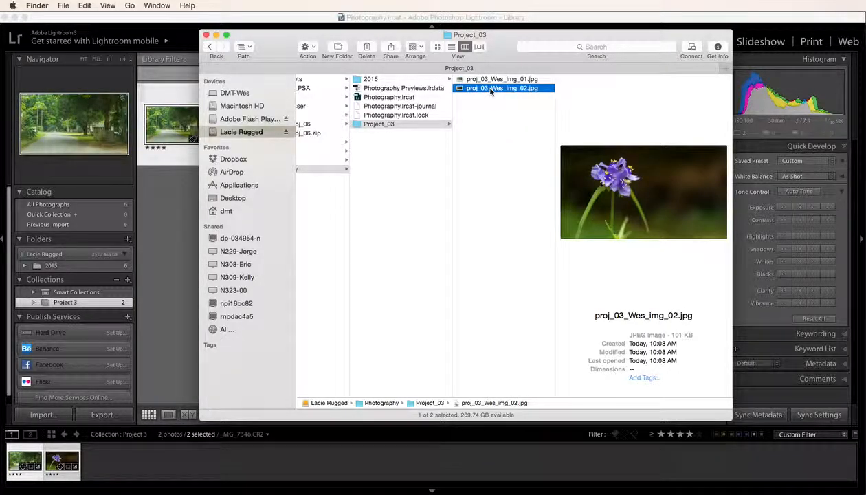
pyautogui.click(491, 80)
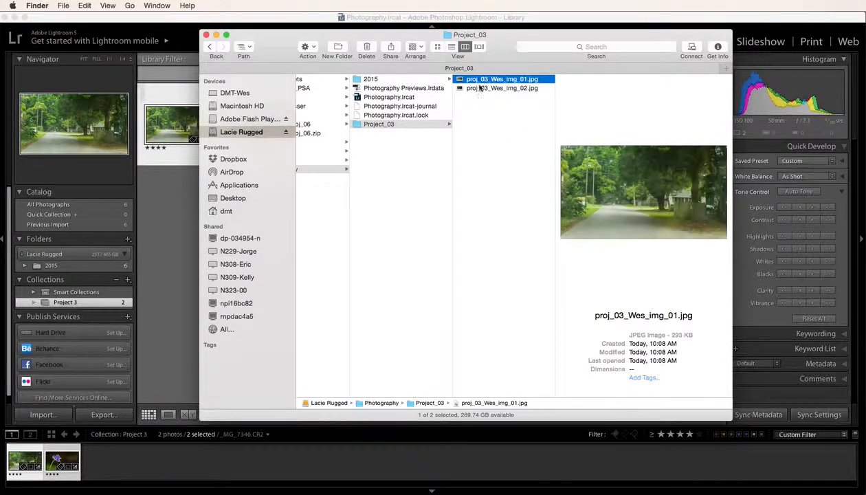
pyautogui.click(479, 89)
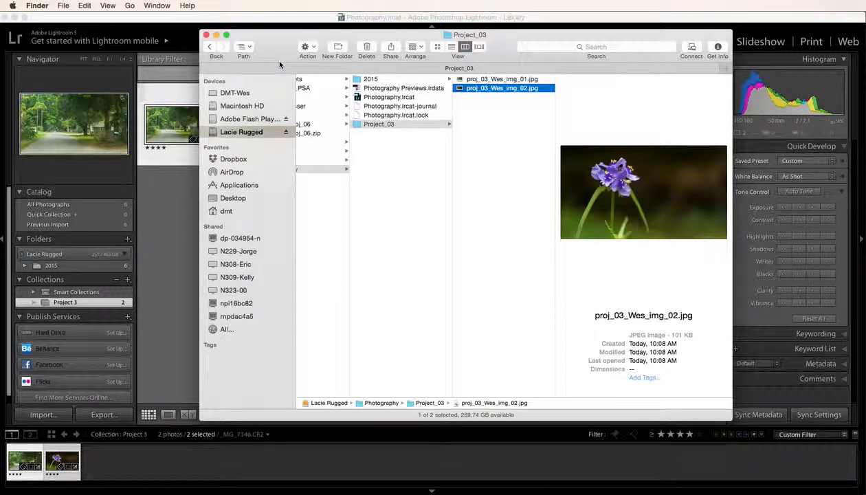
# Switch to Adobe Bridge, open the DCIM/100EOS7D folder on the EOS_DIGITAL card and select _MG_7345.CR2.
pyautogui.press('super+Tab')
pyautogui.press('super+Tab')
pyautogui.press('super+Tab')
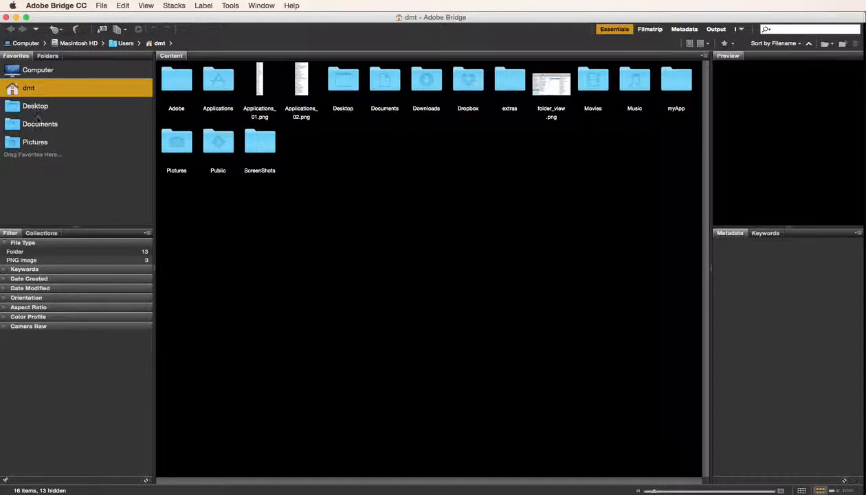
pyautogui.click(31, 43)
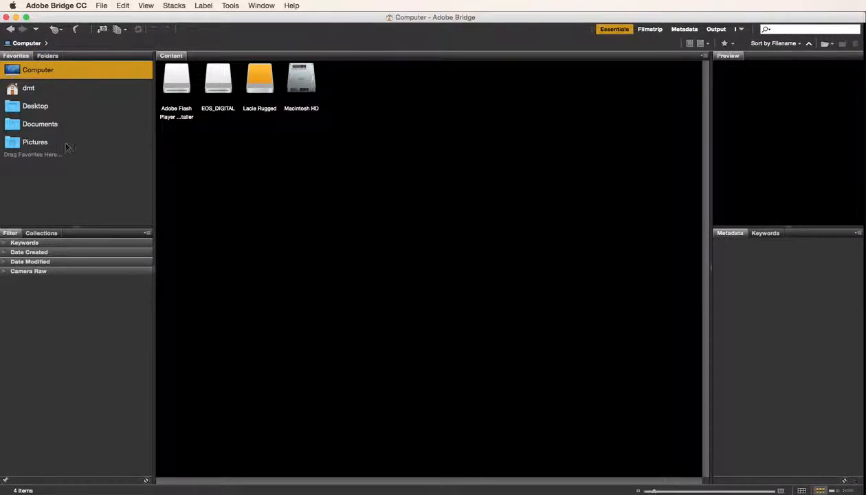
pyautogui.doubleClick(219, 81)
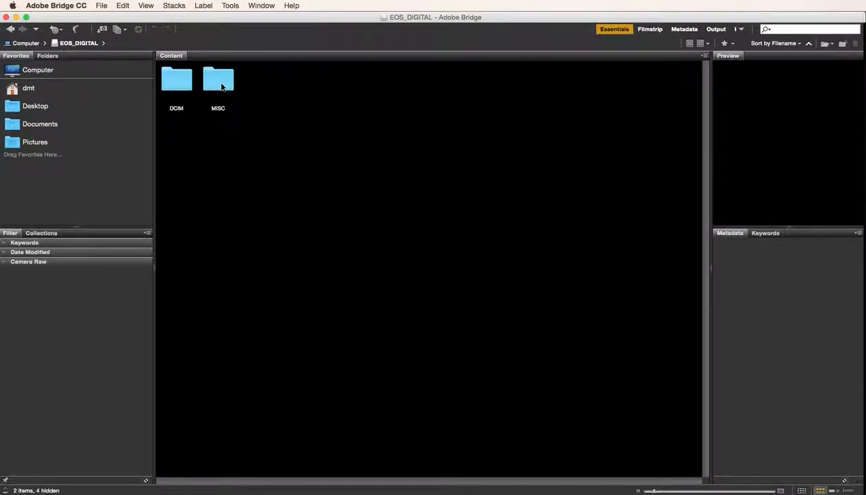
pyautogui.doubleClick(176, 81)
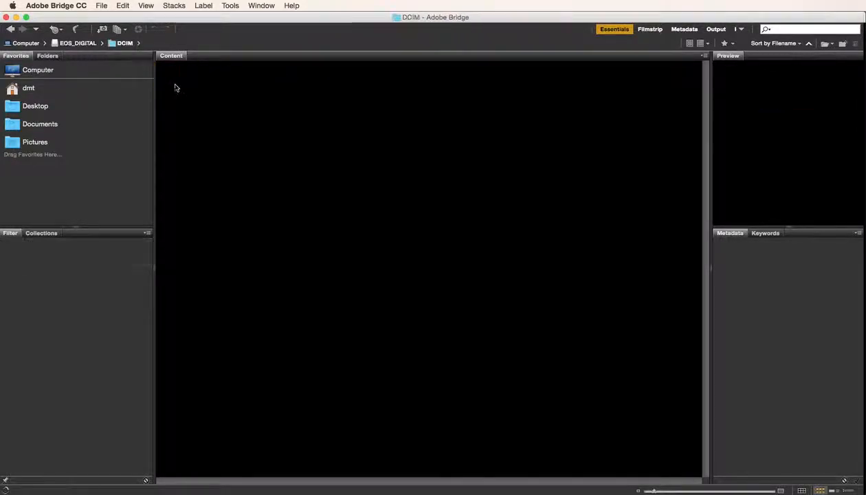
pyautogui.click(176, 86)
pyautogui.doubleClick(176, 86)
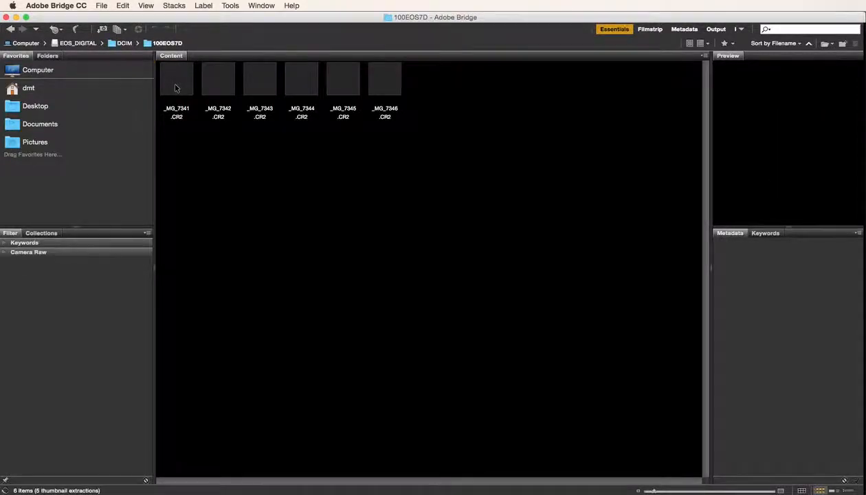
pyautogui.click(337, 84)
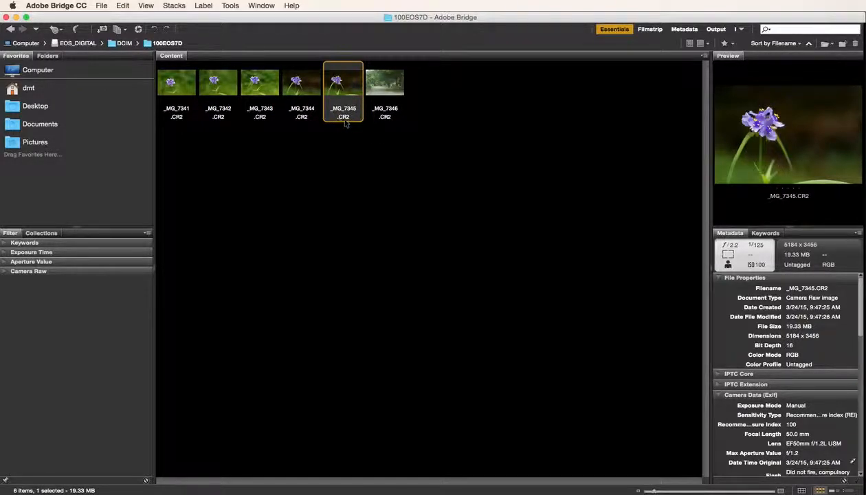
# Open _MG_7345.CR2 in Photoshop's Camera Raw and set Clarity to +29 and Vibrance to +24.
pyautogui.doubleClick(341, 85)
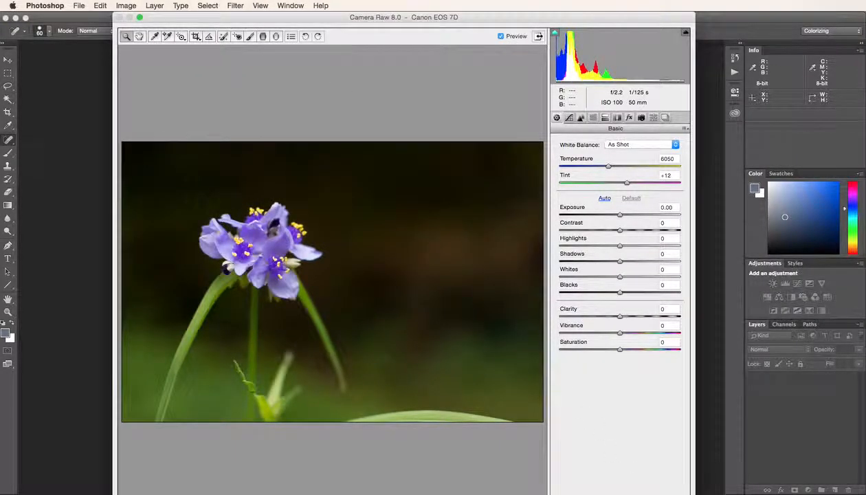
pyautogui.moveTo(689, 494); pyautogui.dragTo(690, 492)
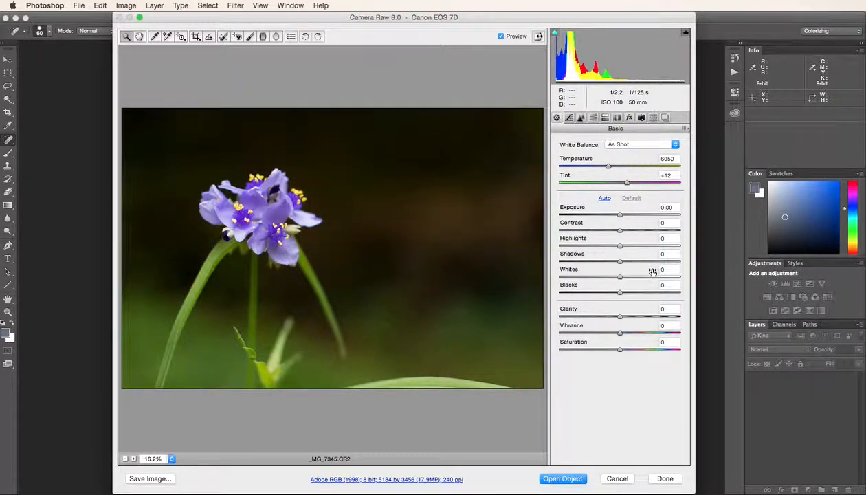
pyautogui.moveTo(621, 317); pyautogui.dragTo(633, 333)
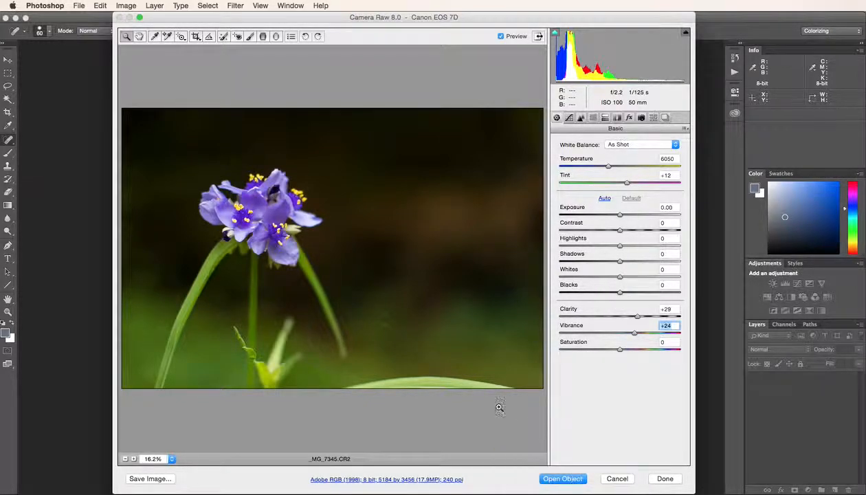
# In the workflow options, turn off opening in Photoshop as Smart Objects and keep the size at 5184 by 3456.
pyautogui.click(388, 479)
pyautogui.moveTo(580, 195); pyautogui.dragTo(373, 203)
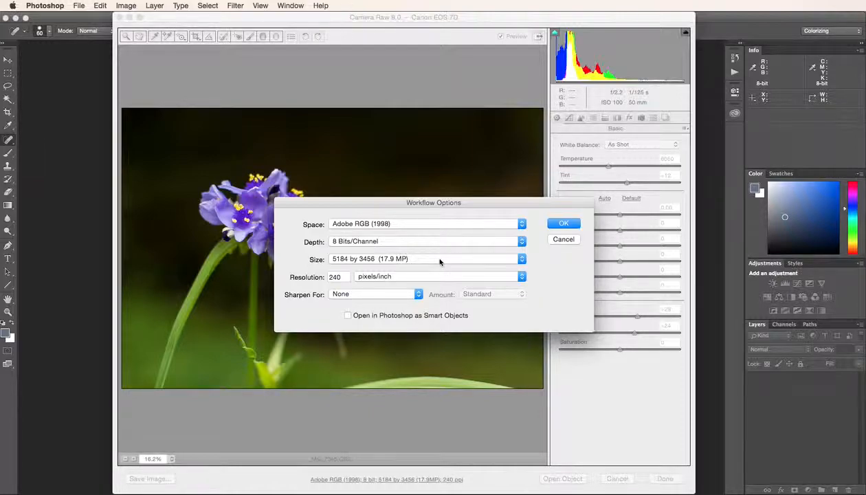
pyautogui.click(522, 260)
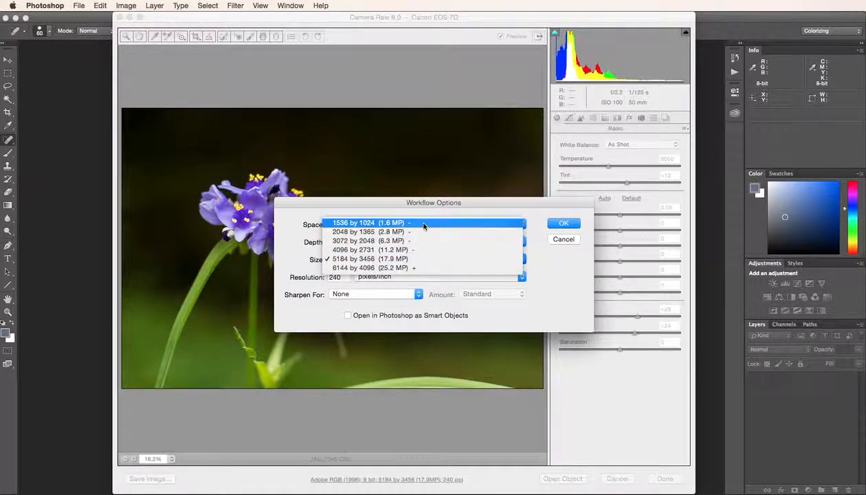
pyautogui.click(390, 260)
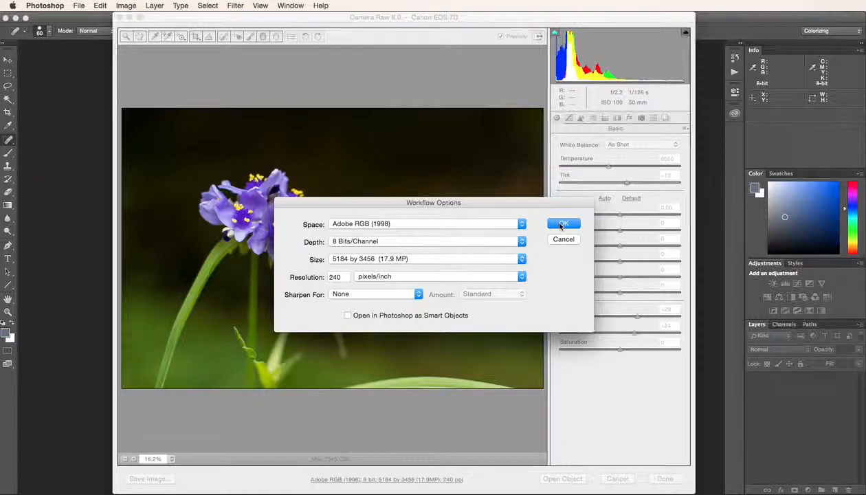
pyautogui.click(561, 225)
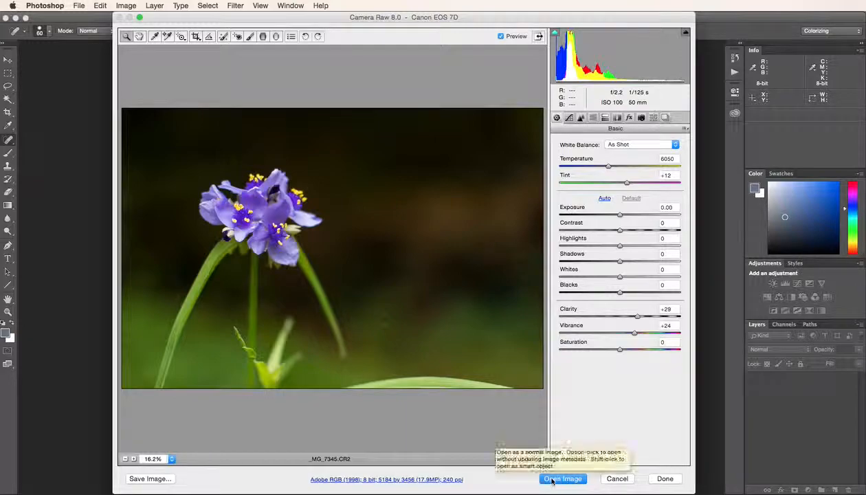
# Recheck the workflow options and open the adjusted raw photo in Photoshop as a normal image.
pyautogui.click(386, 479)
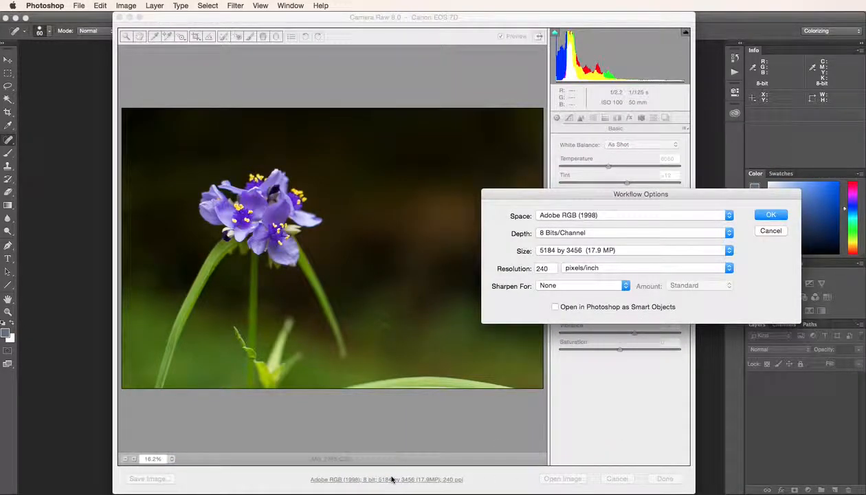
pyautogui.moveTo(558, 198); pyautogui.dragTo(326, 215)
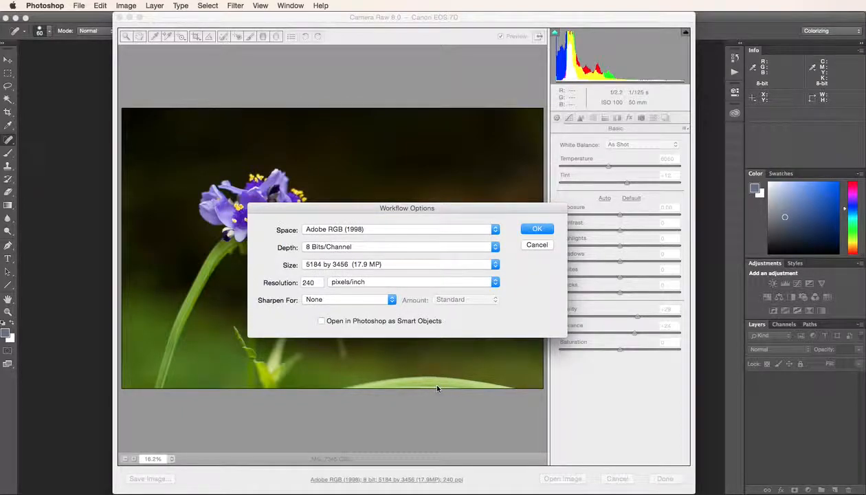
pyautogui.click(538, 229)
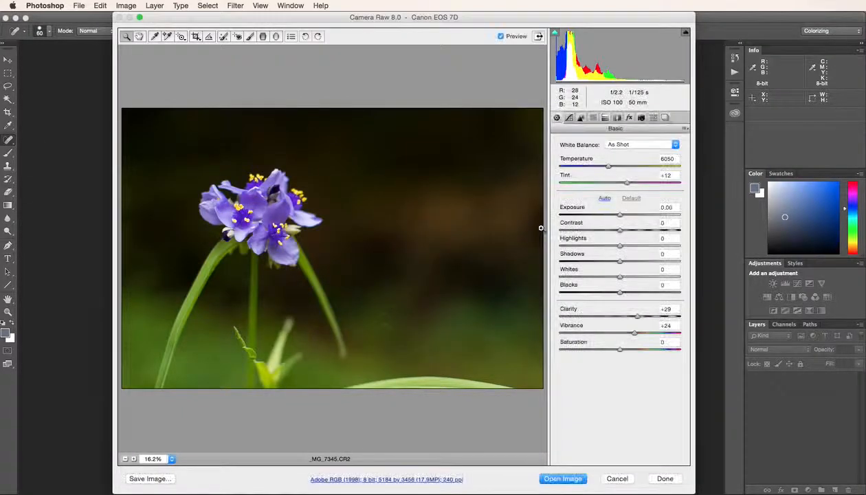
pyautogui.click(563, 479)
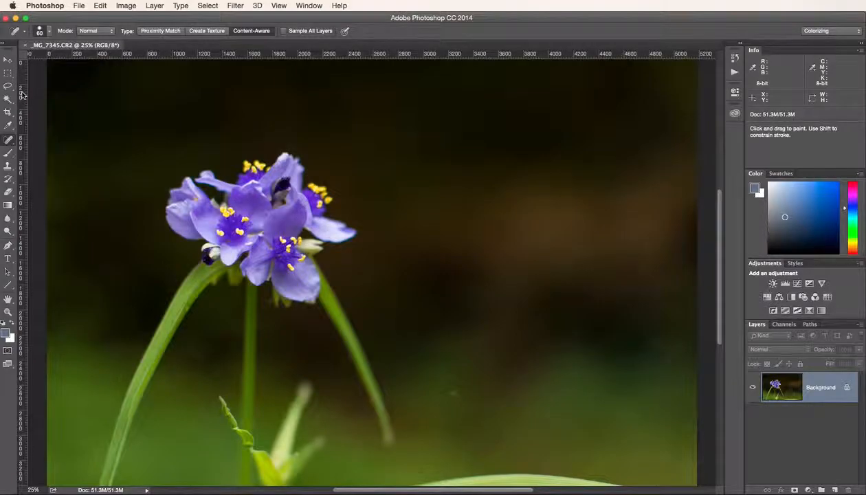
# Crop the photo to a rectangular marquee selection of about 5079 by 3228 px starting near its upper-left corner, and deselect.
pyautogui.click(8, 113)
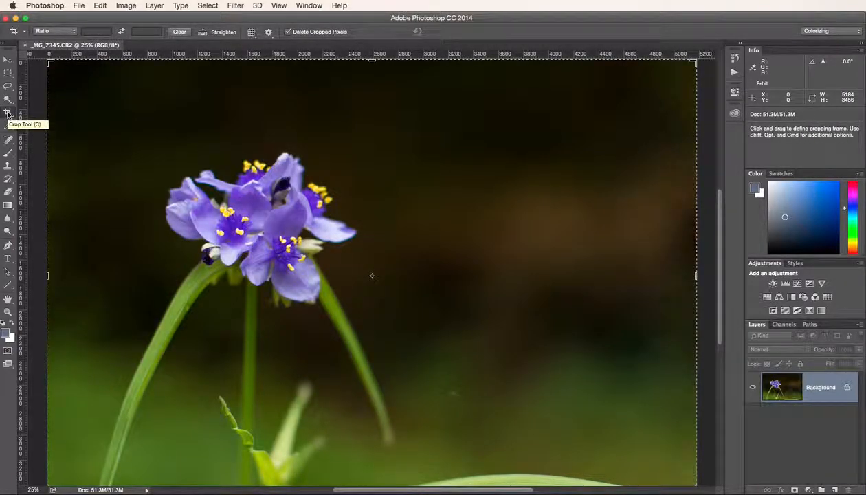
pyautogui.click(8, 73)
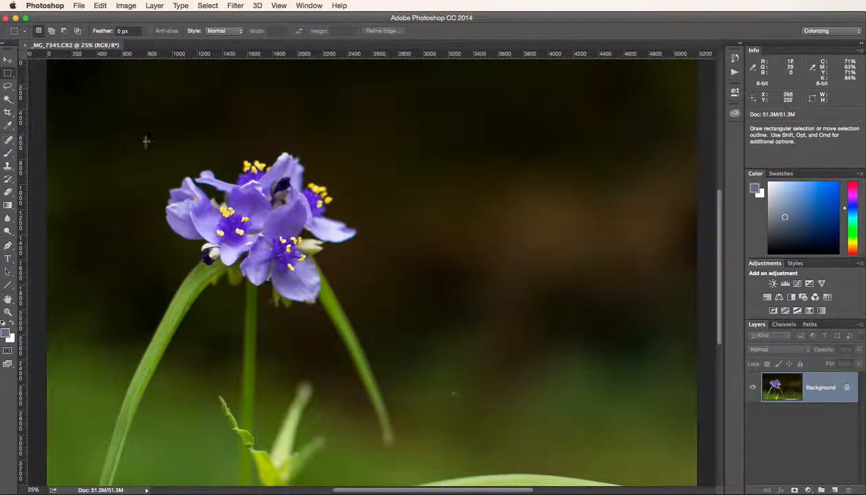
pyautogui.moveTo(48, 63); pyautogui.dragTo(685, 468)
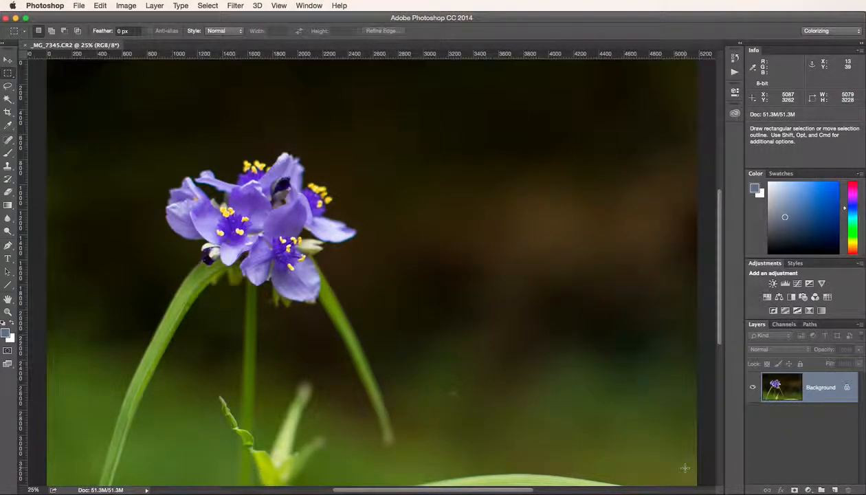
pyautogui.click(125, 5)
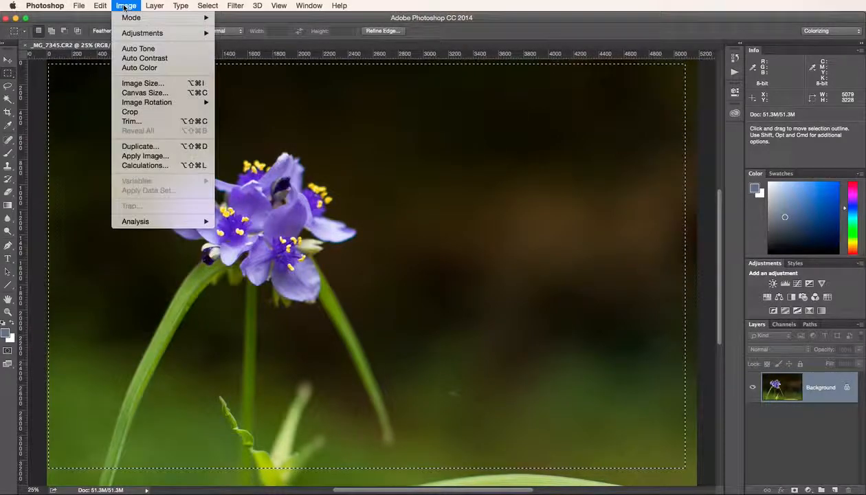
pyautogui.click(141, 112)
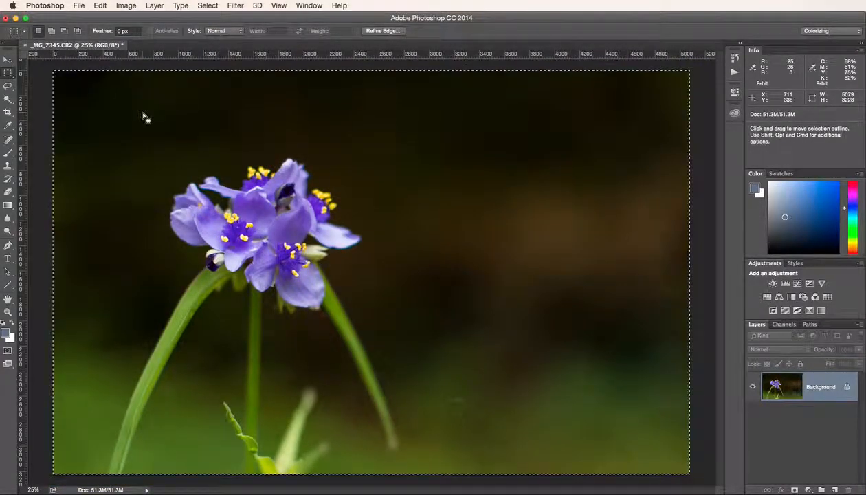
pyautogui.press('super+d')
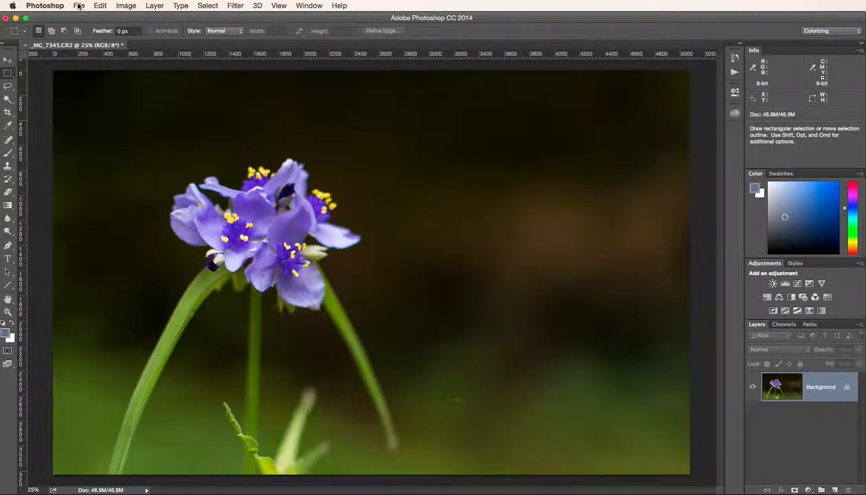
# Start Save for Web for the cropped photo, try GIF as the file format and return it to JPEG.
pyautogui.click(79, 7)
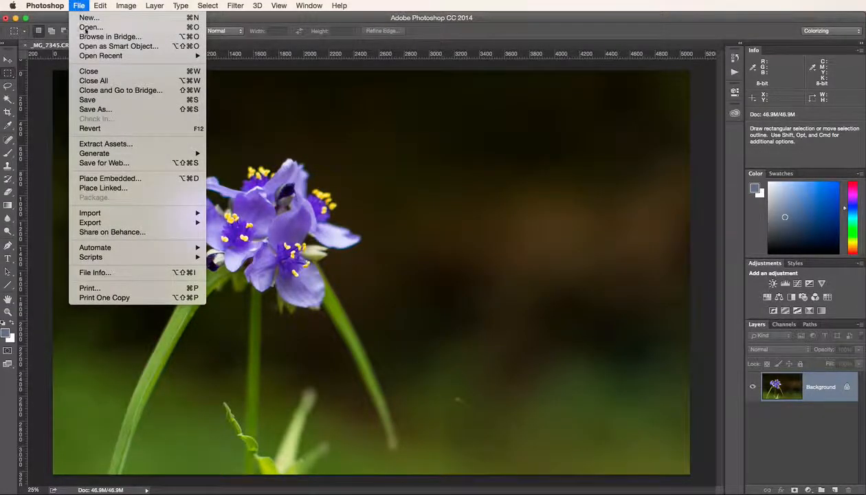
pyautogui.click(118, 164)
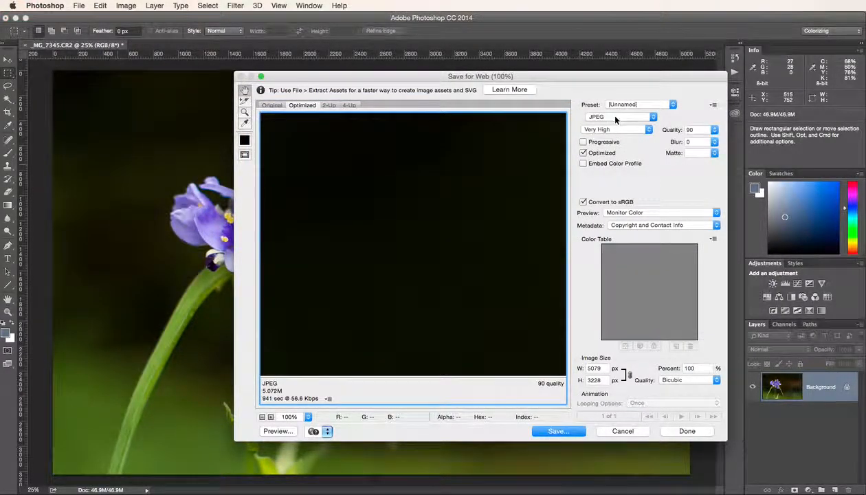
pyautogui.click(602, 118)
pyautogui.click(593, 109)
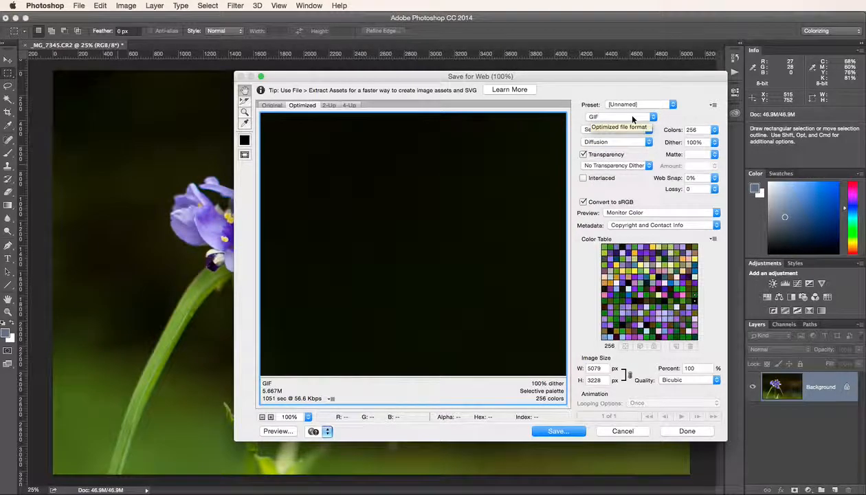
pyautogui.click(622, 114)
pyautogui.click(597, 125)
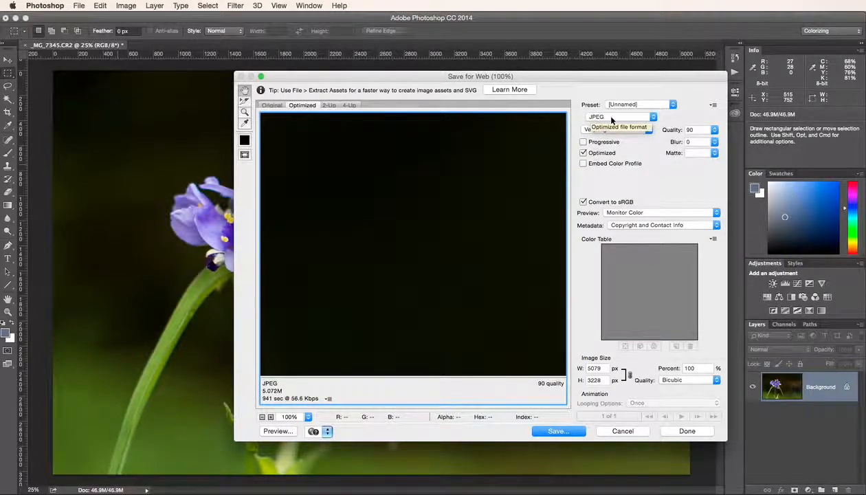
pyautogui.click(653, 121)
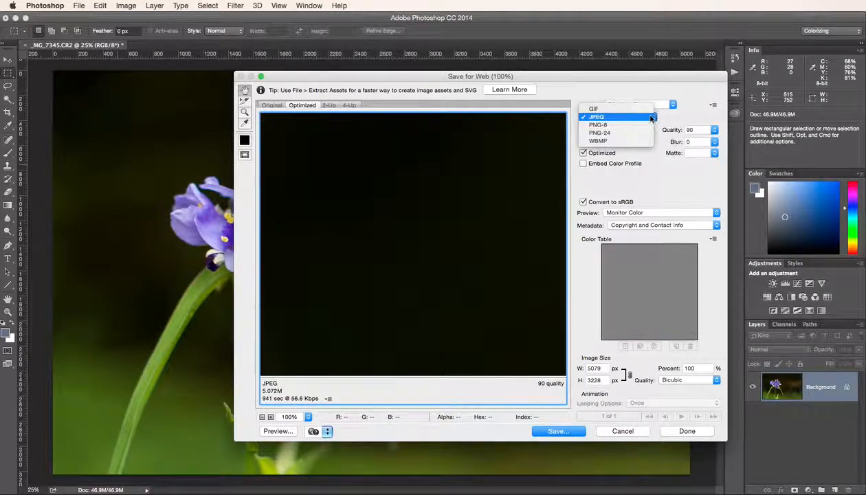
pyautogui.click(605, 117)
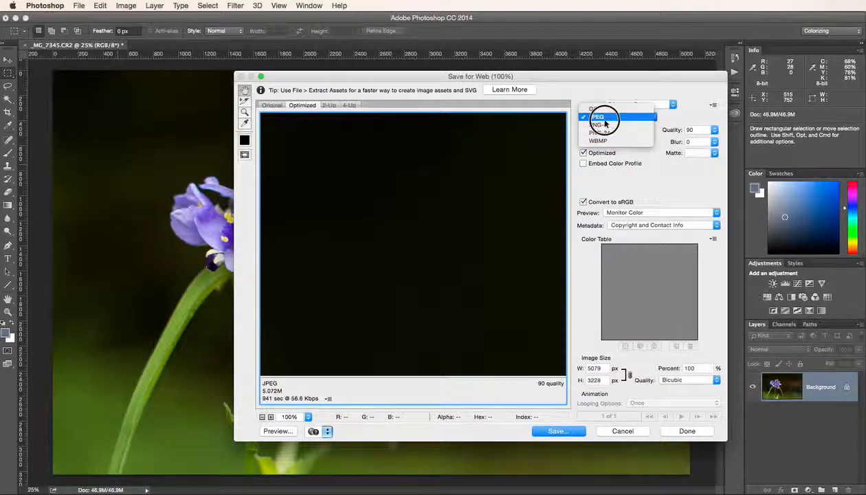
# Set the JPEG quality to 80 and the exported image's width to 1000 px.
pyautogui.click(714, 131)
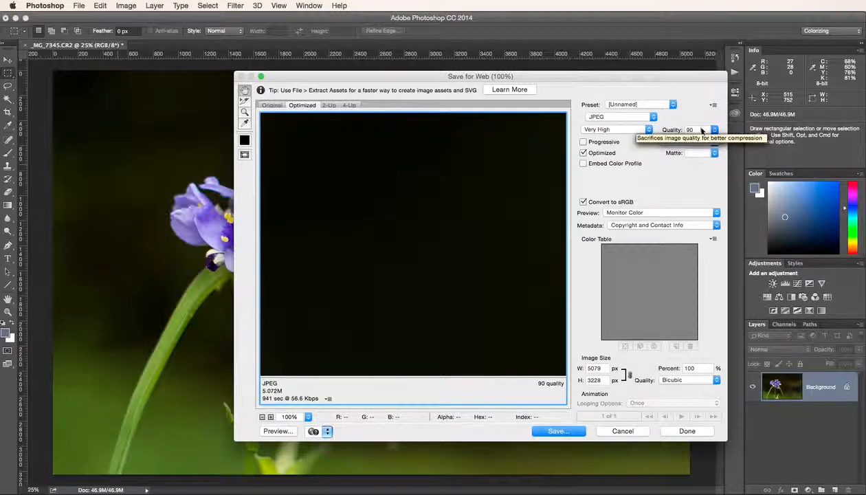
pyautogui.moveTo(712, 142); pyautogui.dragTo(697, 143)
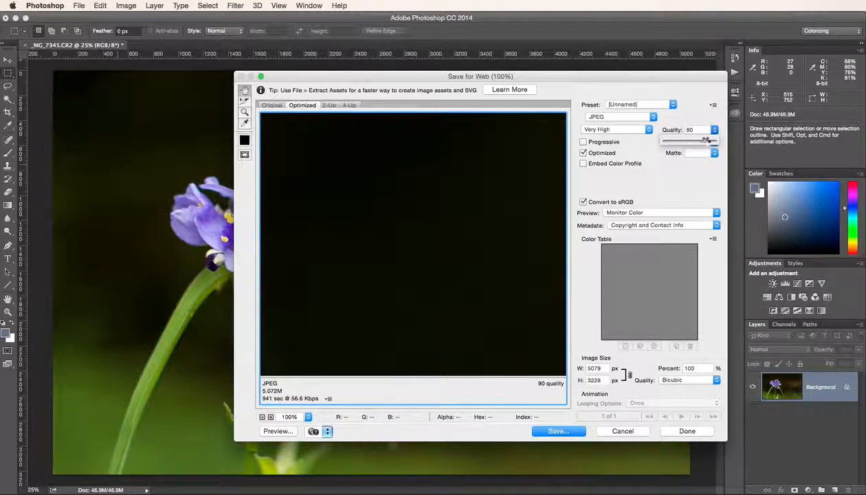
pyautogui.click(697, 132)
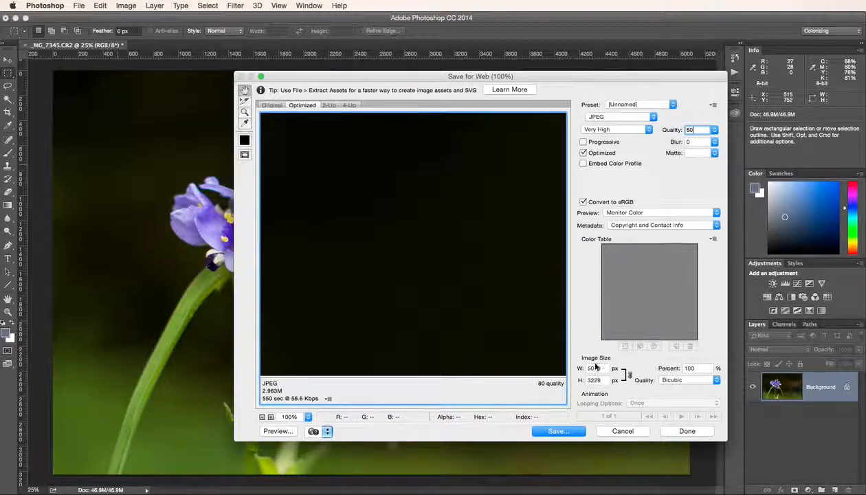
pyautogui.moveTo(607, 369); pyautogui.dragTo(570, 369)
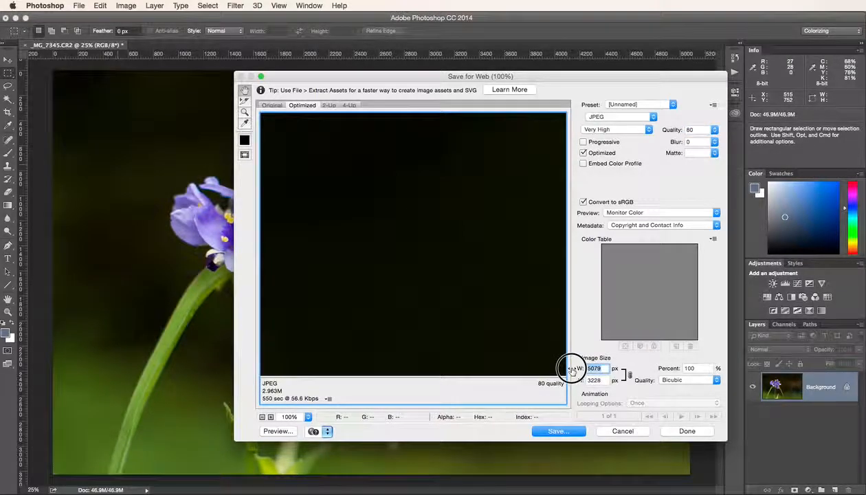
pyautogui.write('1000')
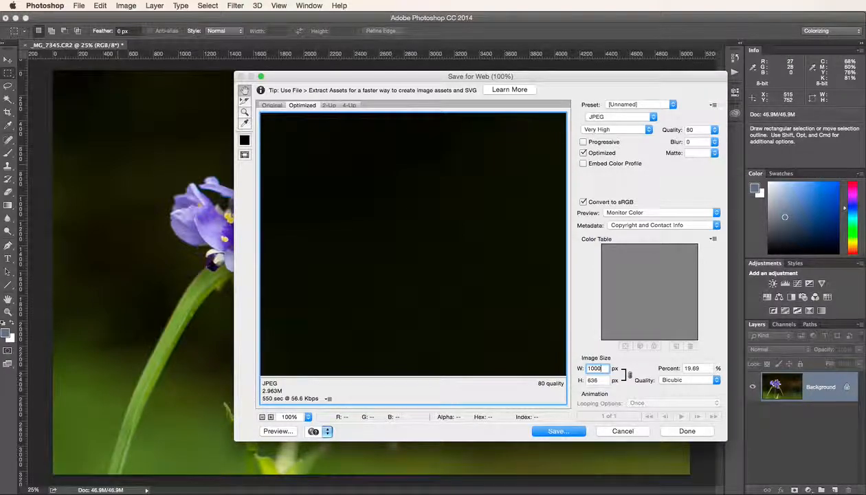
pyautogui.click(572, 369)
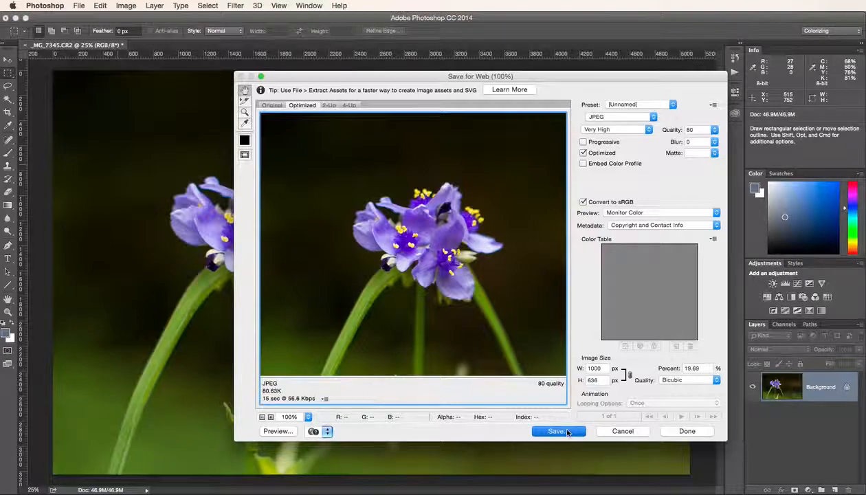
# Start saving the optimized JPEG and create a folder named Project_003 inside the Photography folder on the Lacie Rugged drive.
pyautogui.press('Return')
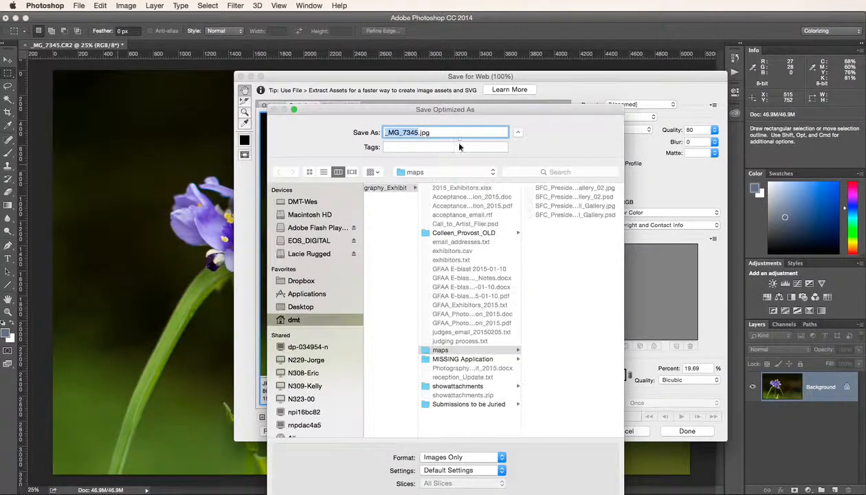
pyautogui.moveTo(474, 109); pyautogui.dragTo(470, 46)
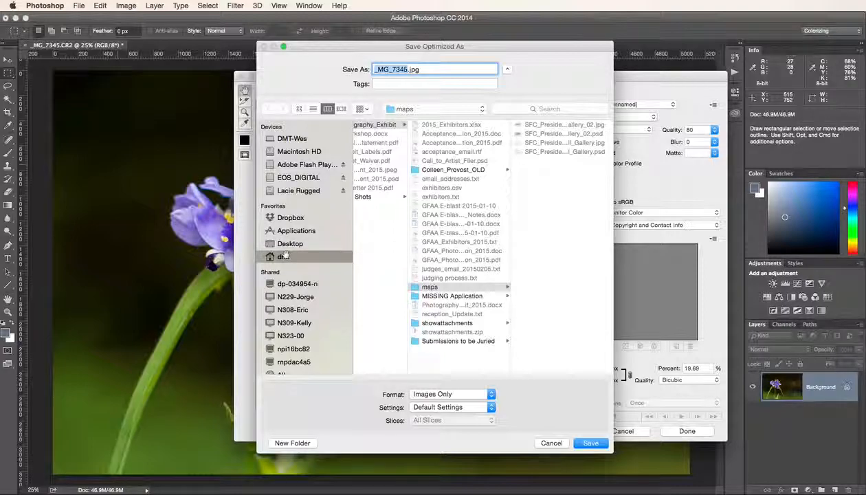
pyautogui.click(287, 179)
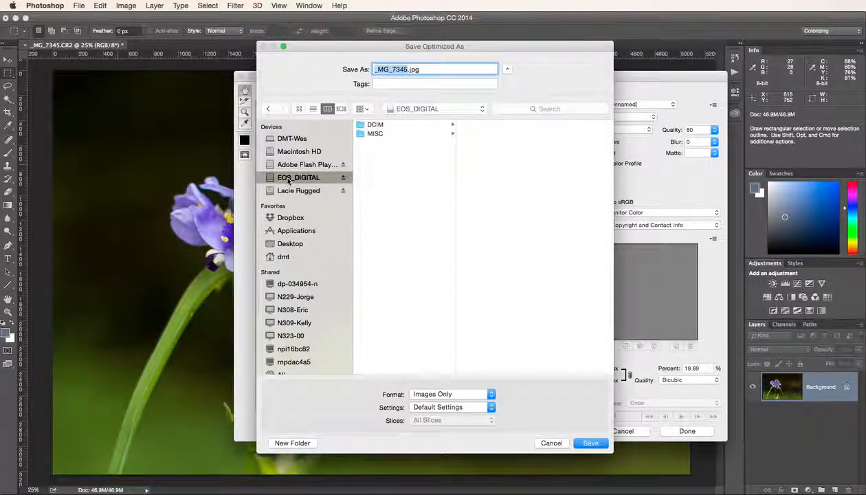
pyautogui.click(285, 189)
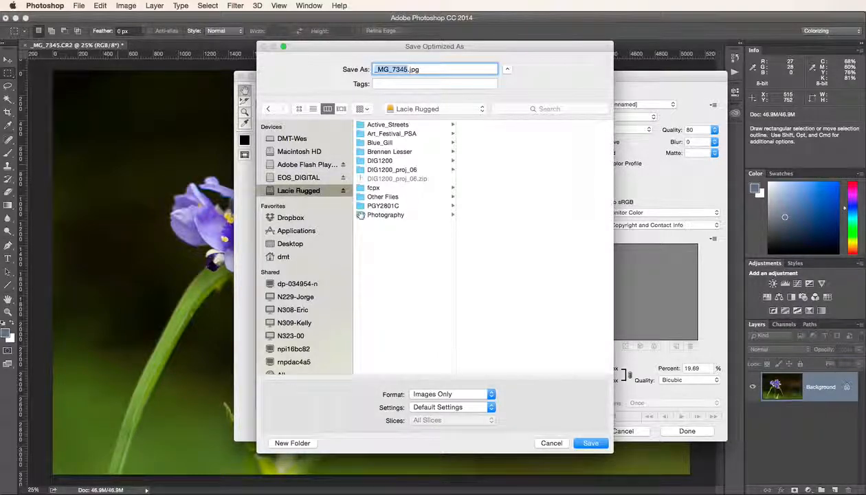
pyautogui.click(362, 216)
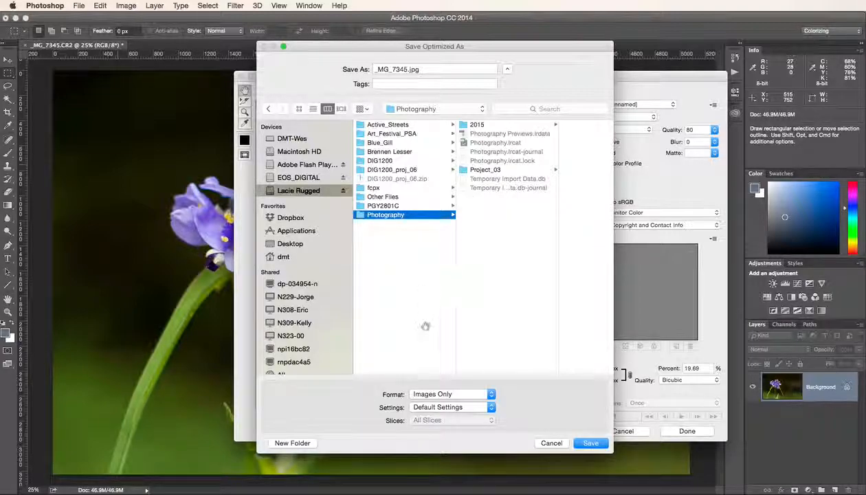
pyautogui.click(286, 443)
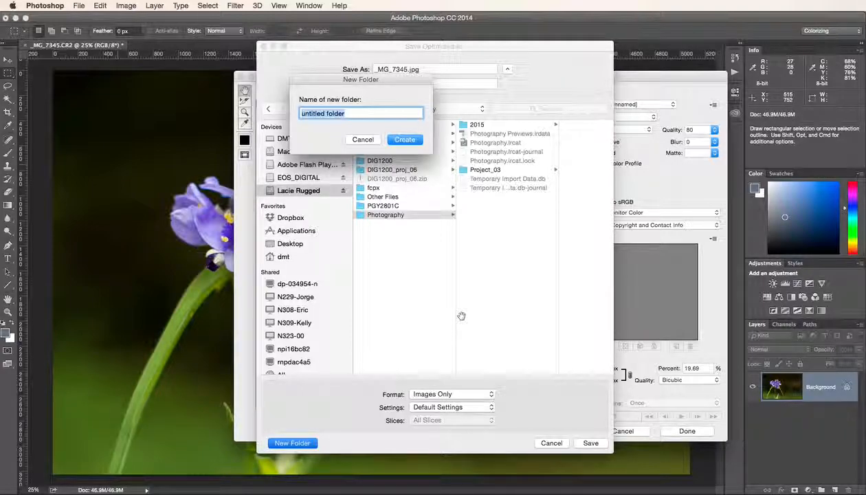
pyautogui.write('Project_003')
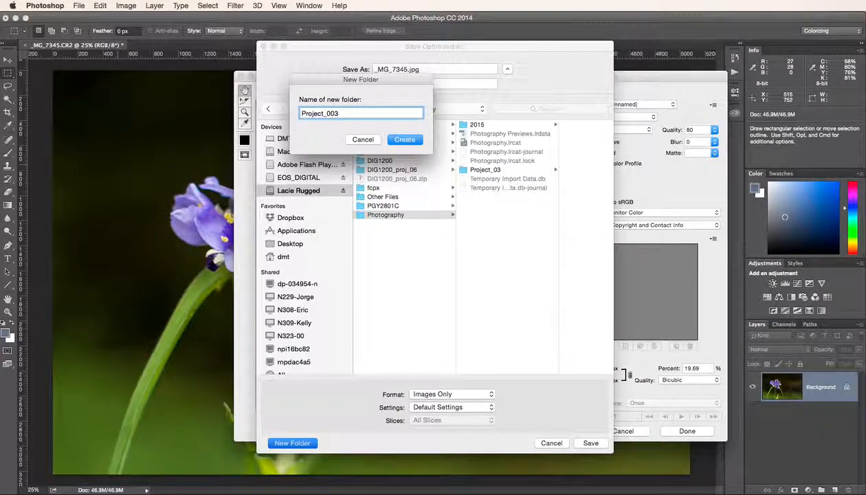
pyautogui.press('Return')
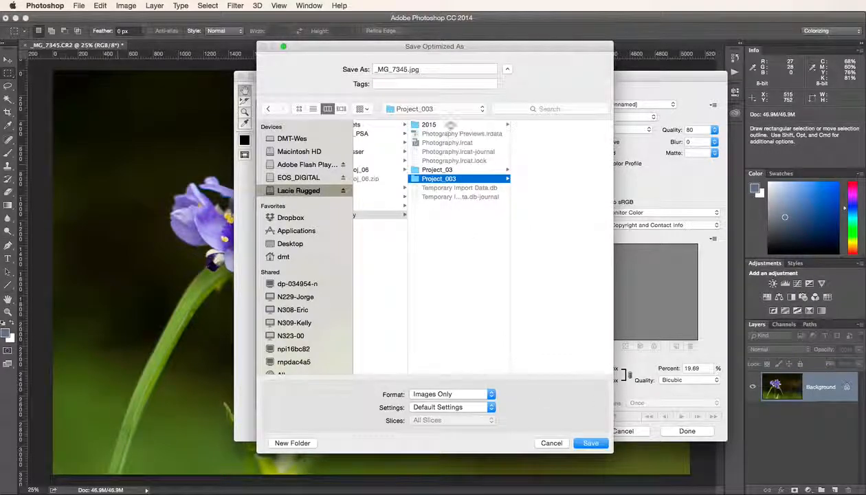
# Name the exported JPEG with proj_03_, the photographer's first name and _img_01, and save it in Project_003.
pyautogui.click(406, 70)
pyautogui.moveTo(407, 70); pyautogui.dragTo(347, 69)
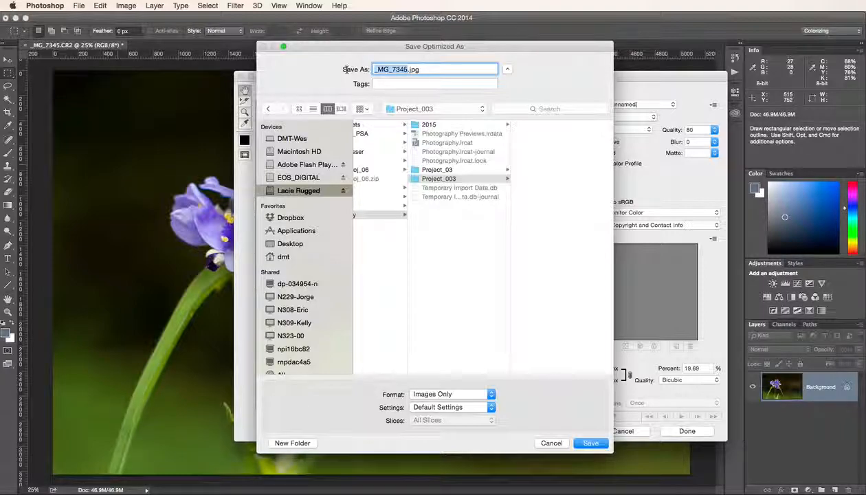
pyautogui.write('proj_03_Wes_')
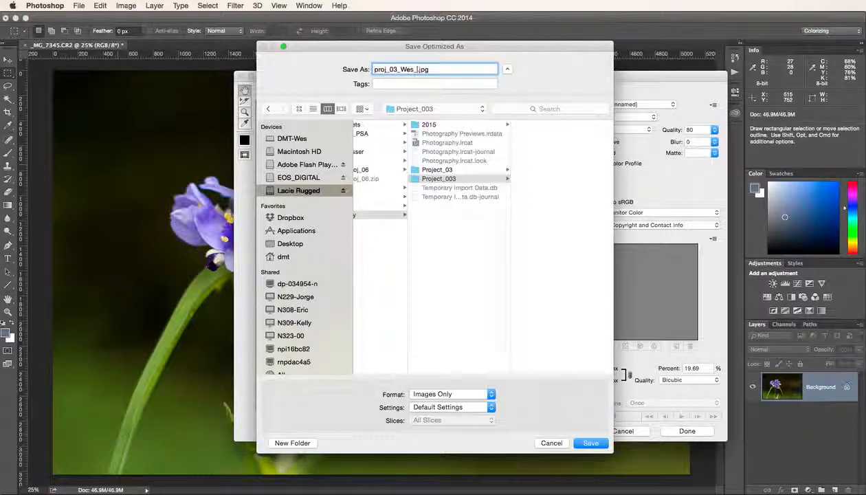
pyautogui.write('img_01')
pyautogui.click(586, 443)
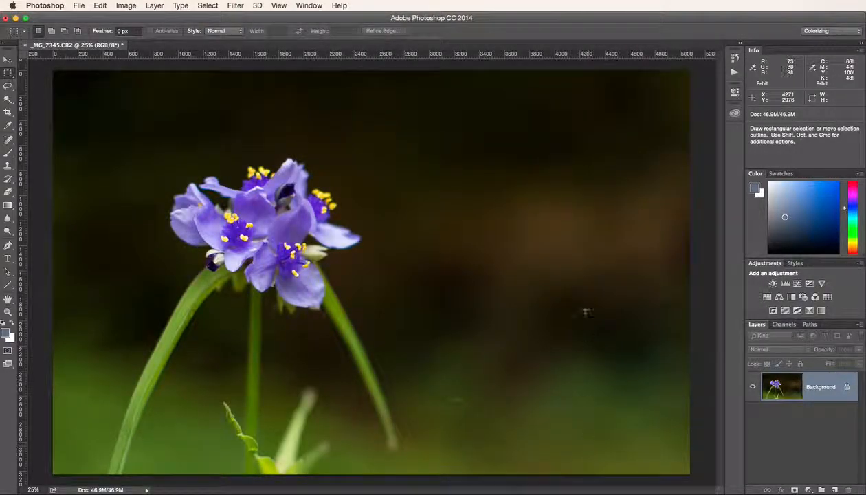
# Switch to Bridge, open Photography/Project_003 on the Lacie Rugged drive and preview the exported flower JPEG in the Filmstrip workspace.
pyautogui.press('super+Tab')
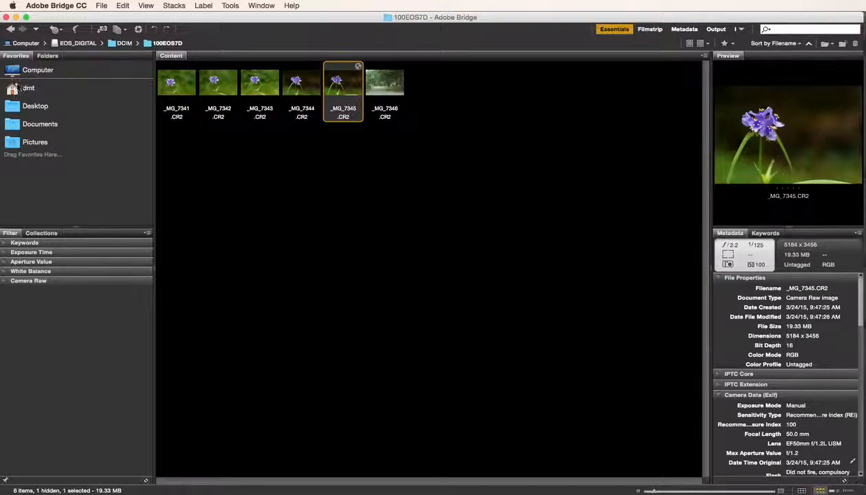
pyautogui.click(26, 43)
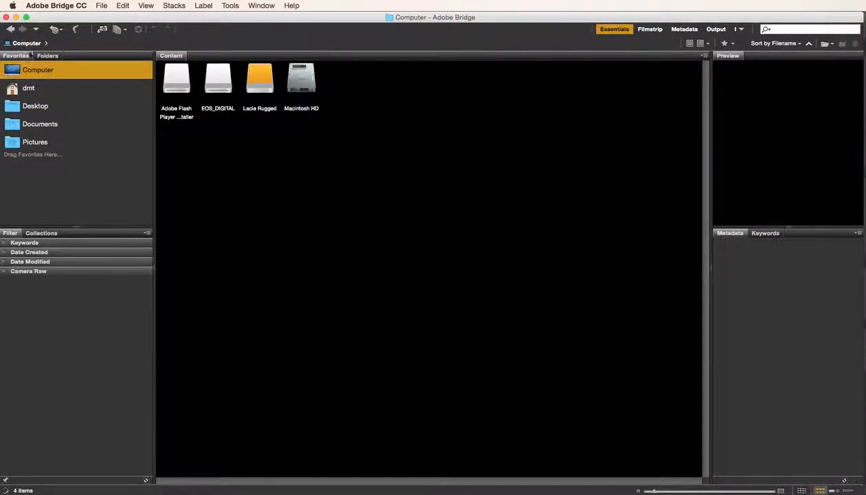
pyautogui.doubleClick(251, 81)
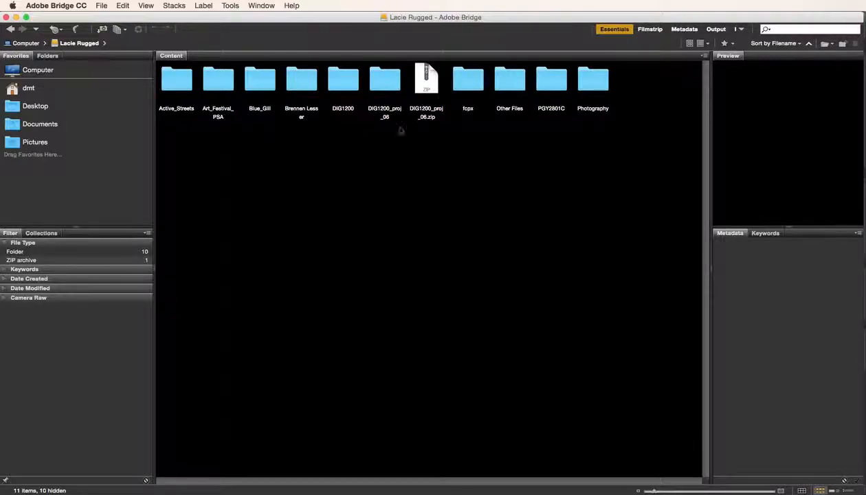
pyautogui.doubleClick(587, 82)
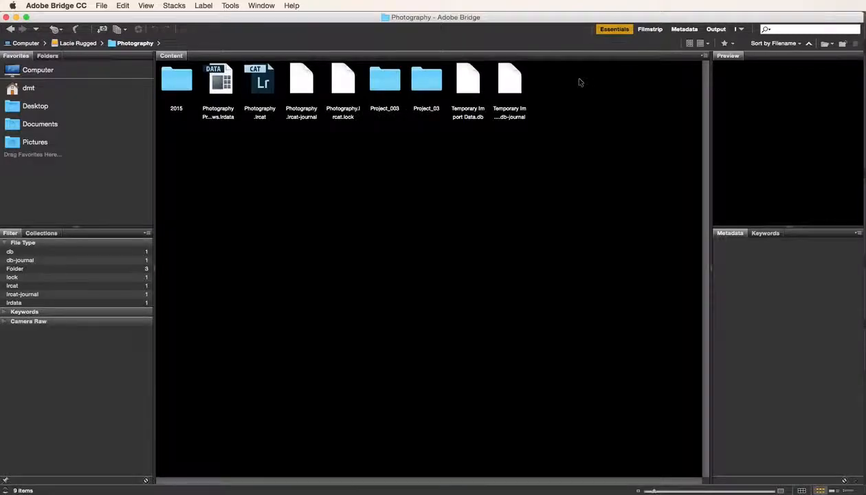
pyautogui.doubleClick(391, 86)
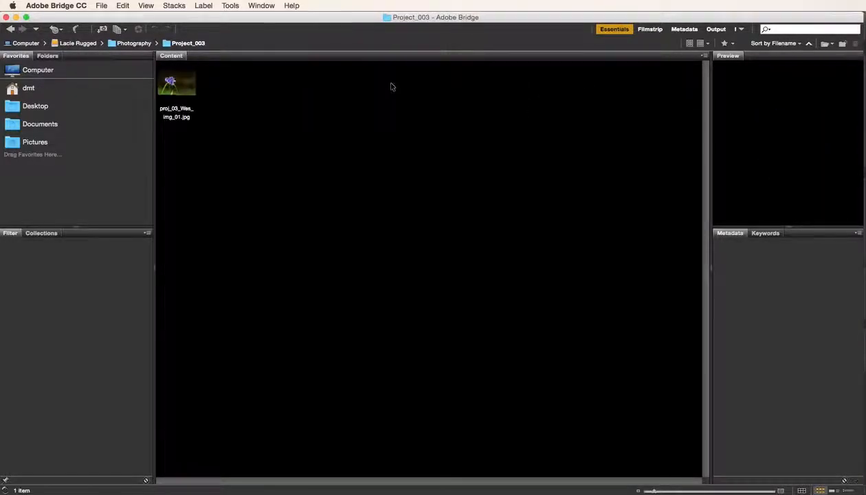
pyautogui.click(181, 85)
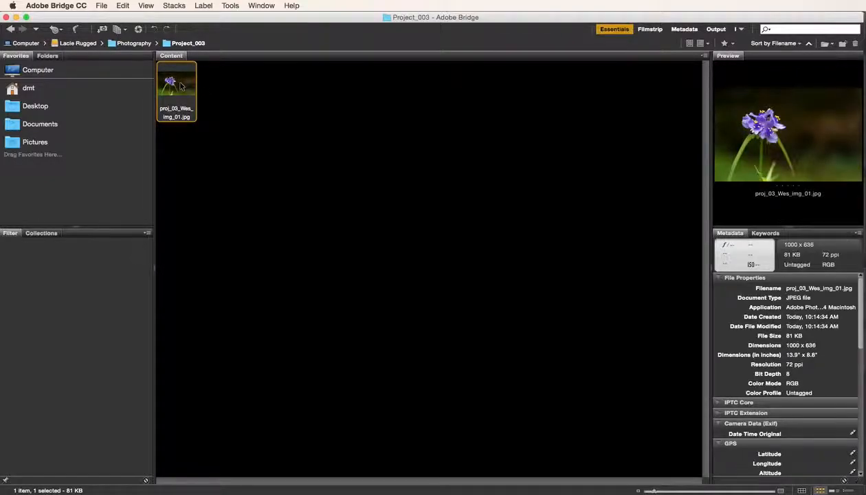
pyautogui.click(651, 30)
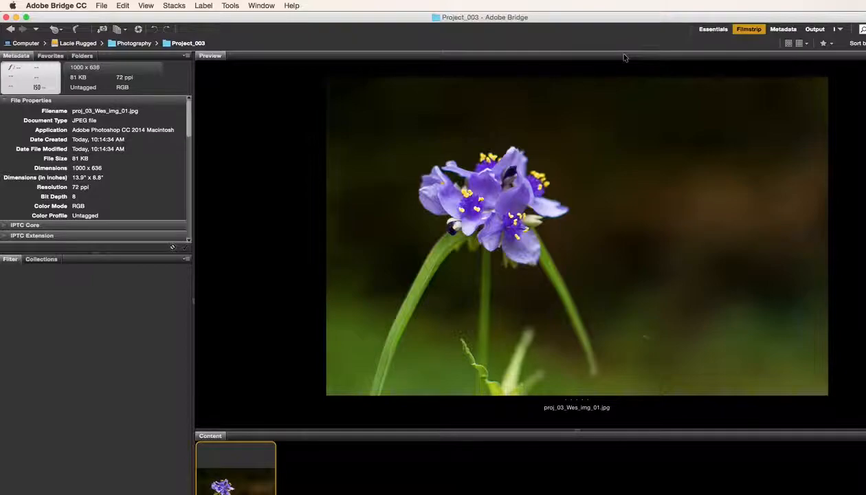
# Return to the Photography folder, shrink the window to fit the screen, and preview the first JPEG in Project_03.
pyautogui.click(133, 44)
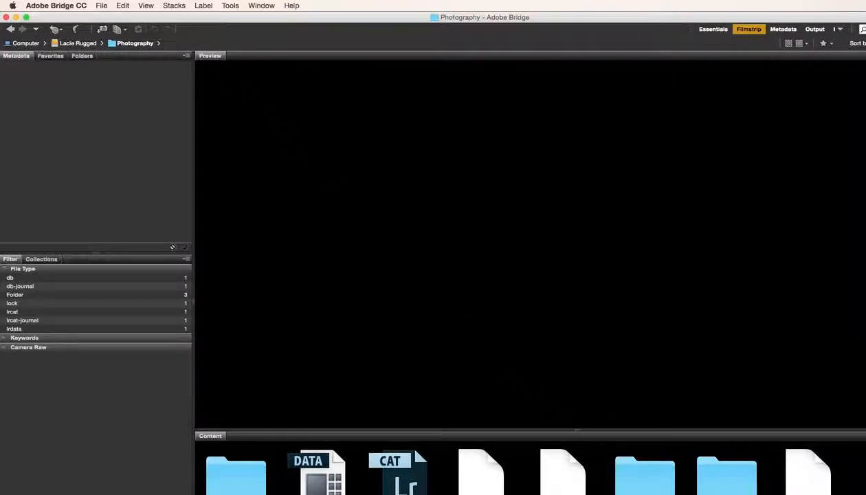
pyautogui.moveTo(378, 431); pyautogui.dragTo(349, 387)
pyautogui.moveTo(865, 494); pyautogui.dragTo(863, 489)
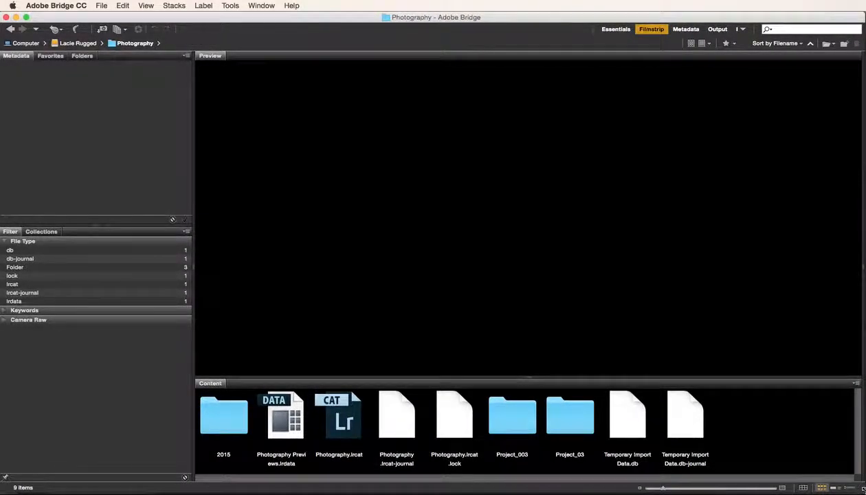
pyautogui.click(516, 432)
pyautogui.doubleClick(572, 427)
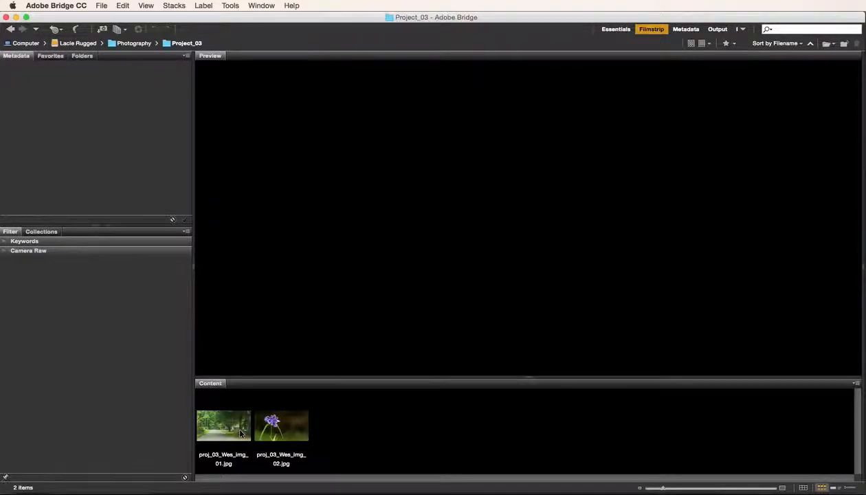
pyautogui.click(232, 425)
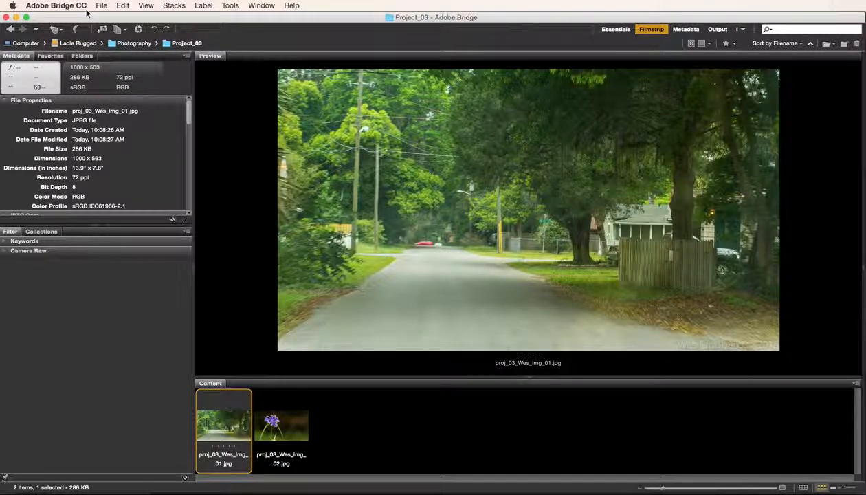
pyautogui.press('super+Tab')
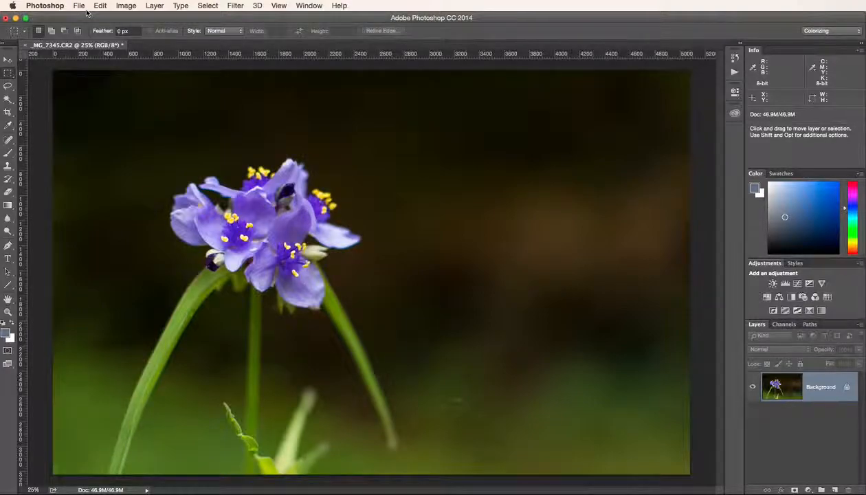
pyautogui.press('super+Tab')
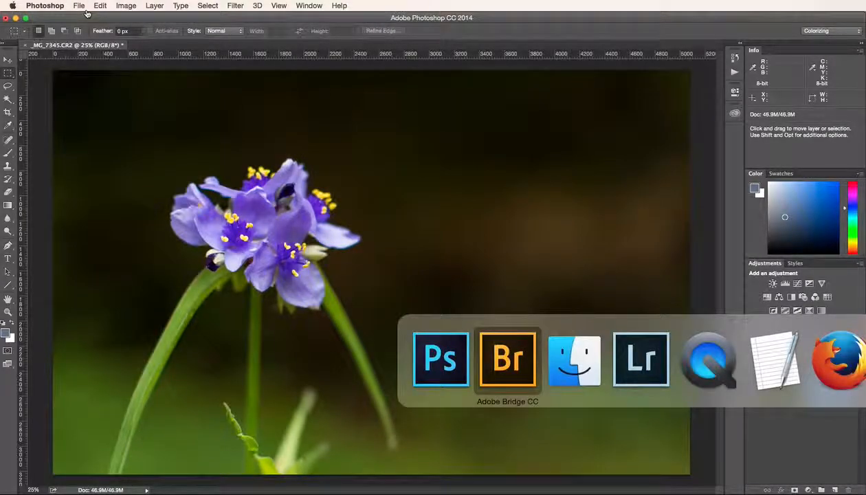
pyautogui.press('super+Tab')
pyautogui.press('super+Tab')
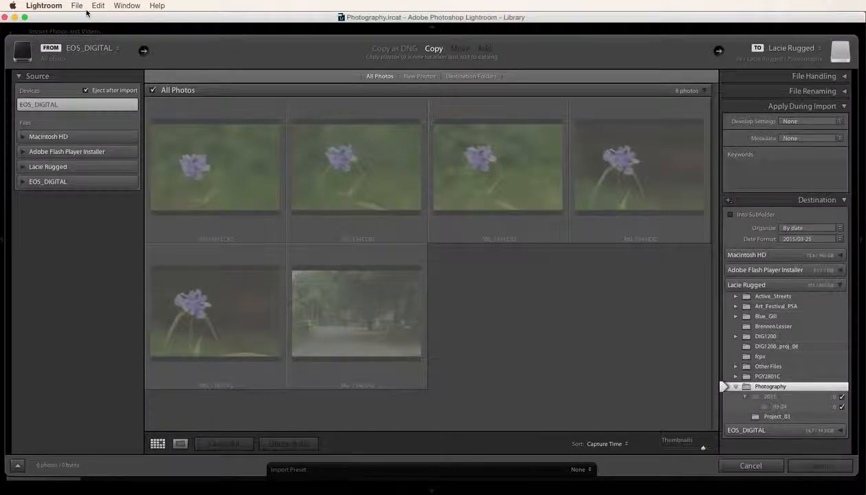
pyautogui.press('super+space')
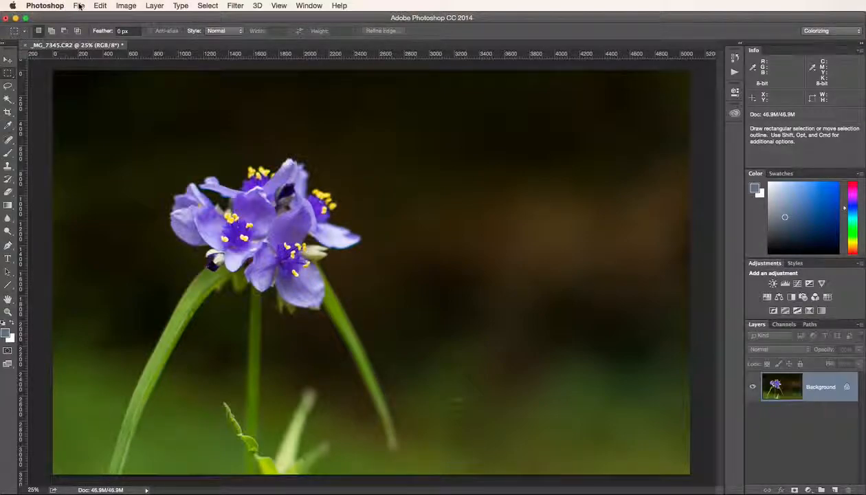
# Switch to Finder and inspect the raw files in DCIM/100EOS7D on EOS_DIGITAL, selecting _MG_7344.CR2 and _MG_7345.CR2.
pyautogui.press('super+Tab')
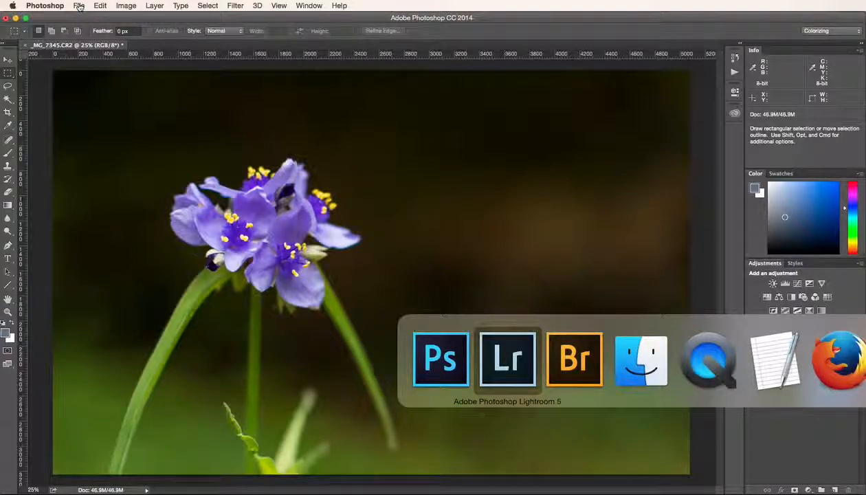
pyautogui.press('super+Tab')
pyautogui.press('super+Tab')
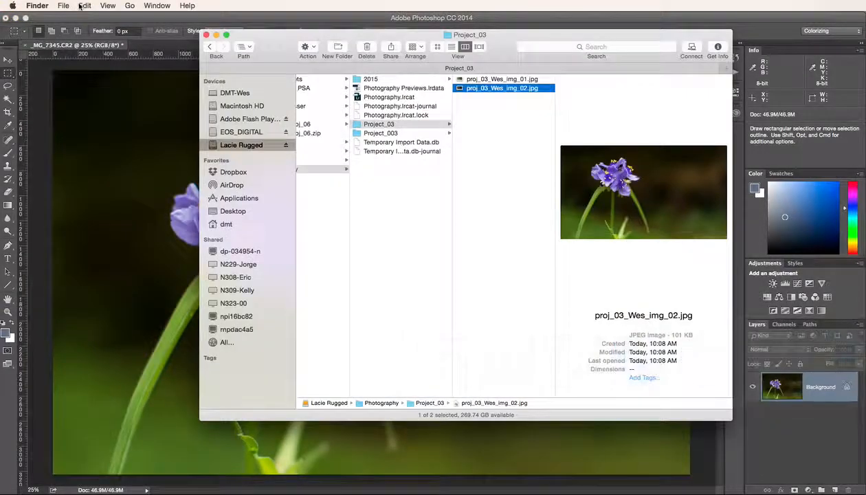
pyautogui.click(235, 132)
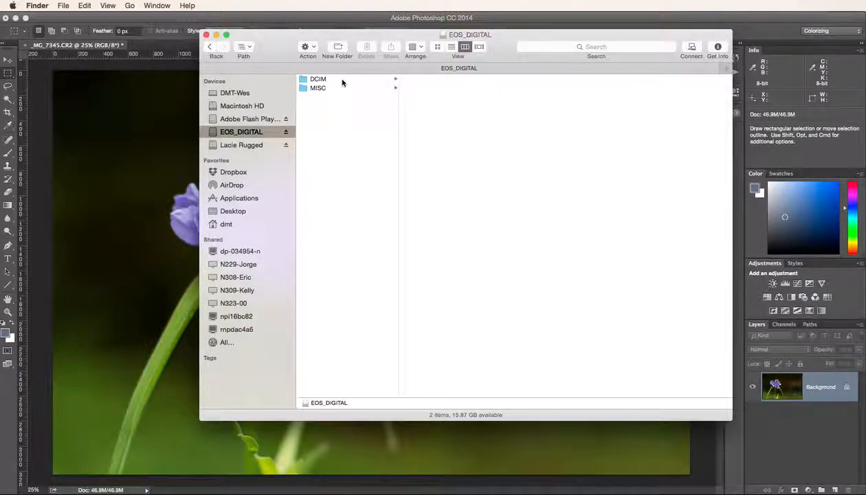
pyautogui.click(322, 80)
pyautogui.click(415, 80)
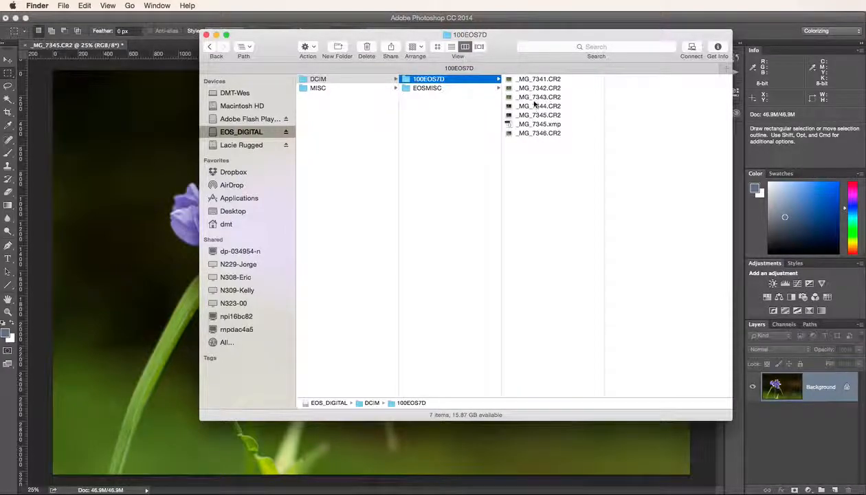
pyautogui.click(539, 107)
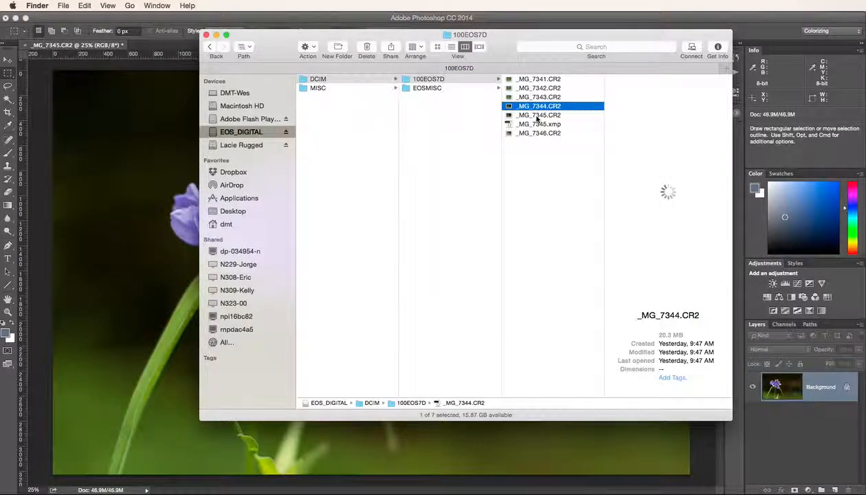
pyautogui.click(538, 116)
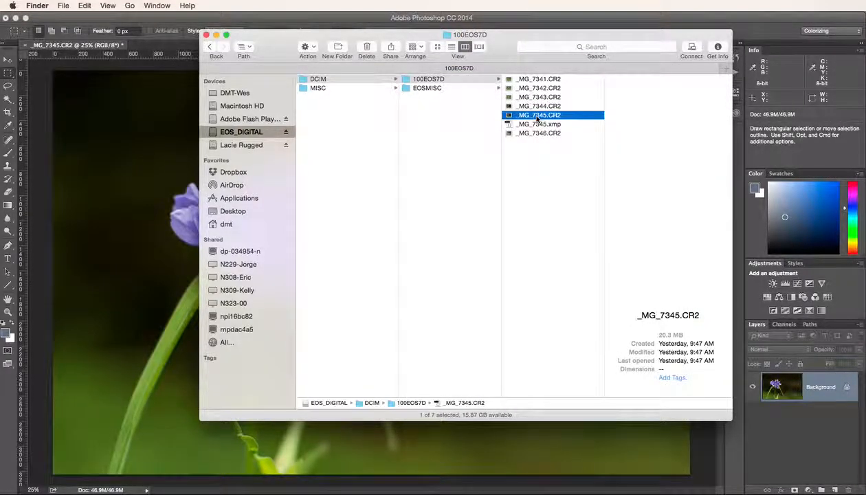
# Switch to Lightroom, dismiss the photo import dialog and cancel the running import task.
pyautogui.click(133, 130)
pyautogui.press('super+Tab')
pyautogui.press('Tab')
pyautogui.press('Tab')
pyautogui.press('Tab')
pyautogui.press('Tab')
pyautogui.press('Tab')
pyautogui.press('Tab')
pyautogui.press('Tab')
pyautogui.press('Tab')
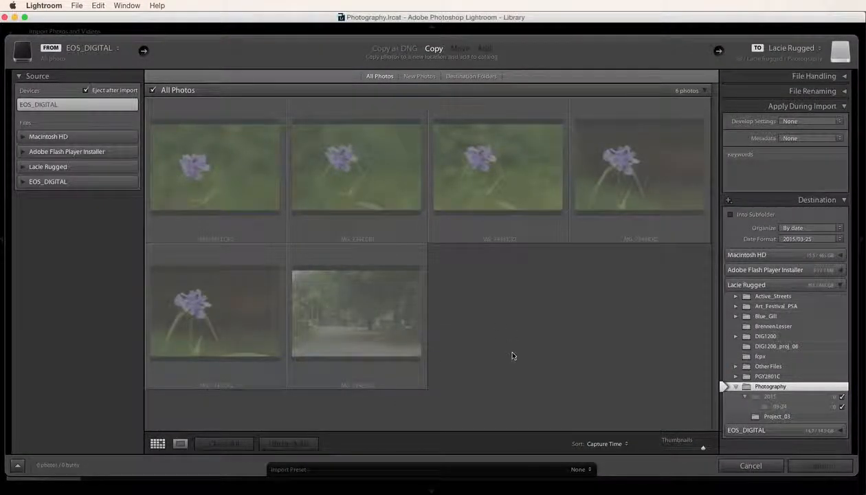
pyautogui.click(752, 467)
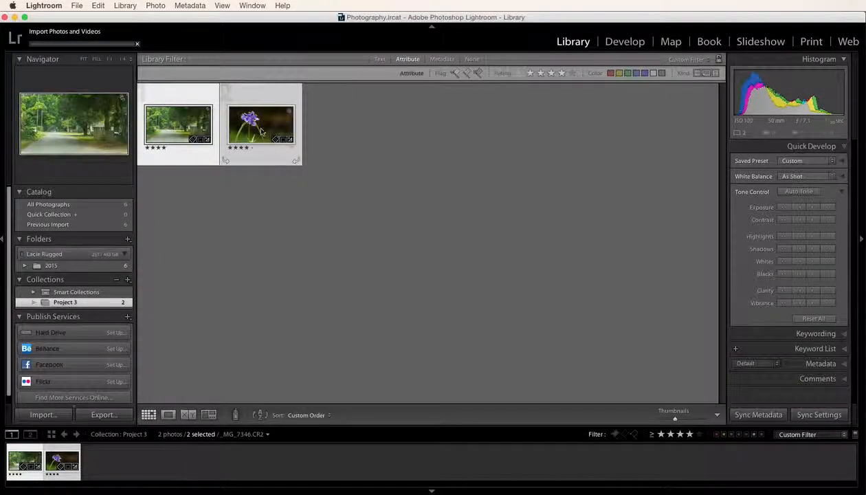
pyautogui.click(136, 44)
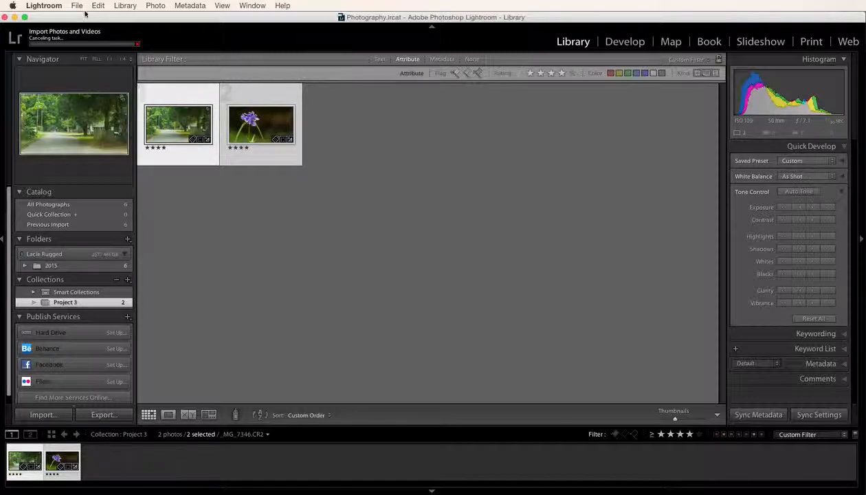
# Open the export settings for the two selected Project 3 photos and set the image format to DNG.
pyautogui.click(76, 7)
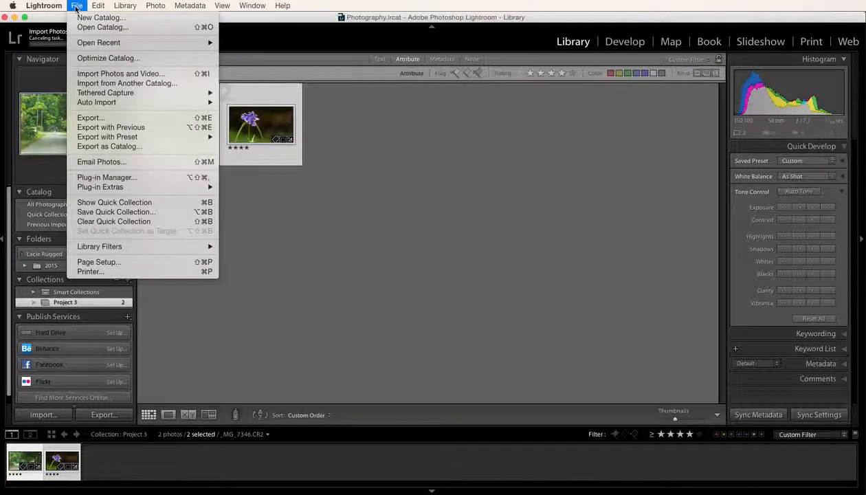
pyautogui.click(98, 119)
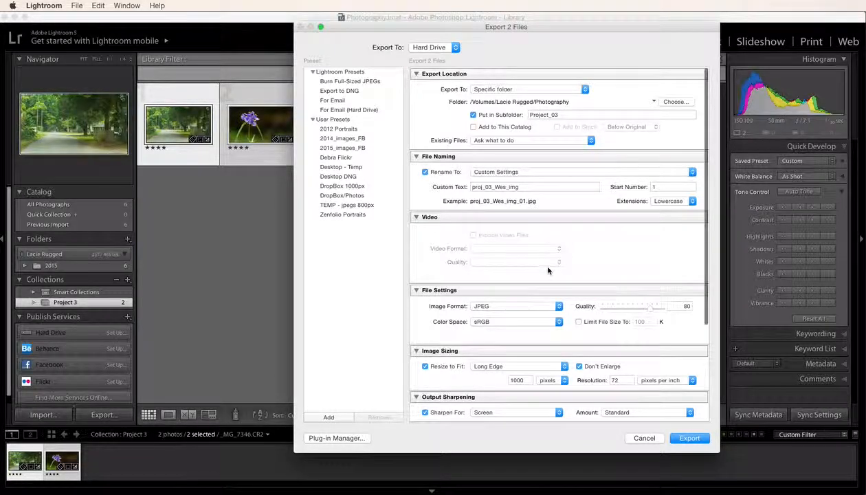
pyautogui.click(560, 306)
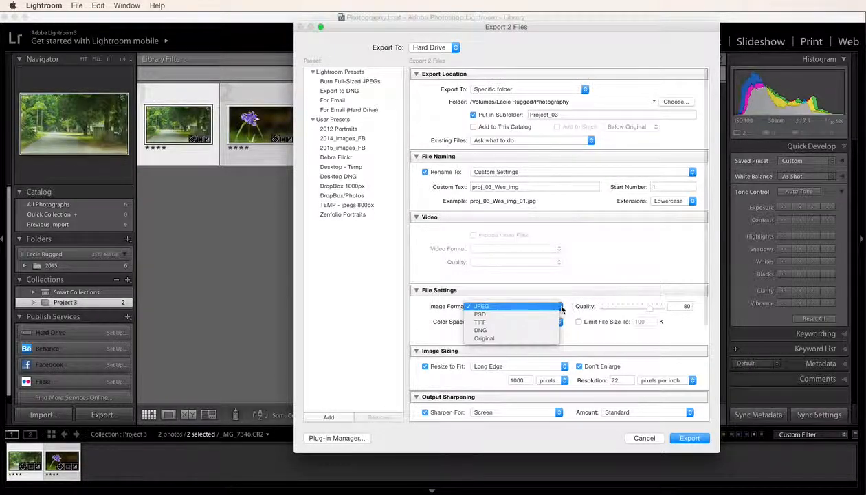
pyautogui.click(486, 333)
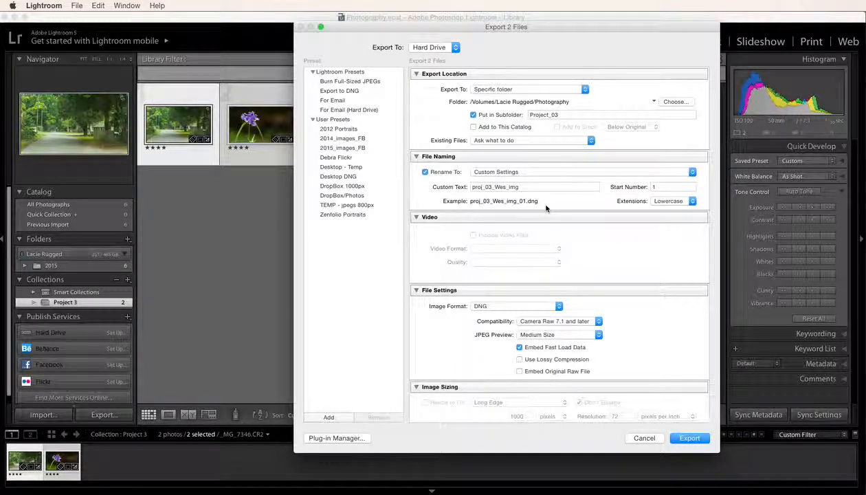
# Try the Original image format, set it back to DNG, and export both photos to the Project_03 subfolder.
pyautogui.click(556, 305)
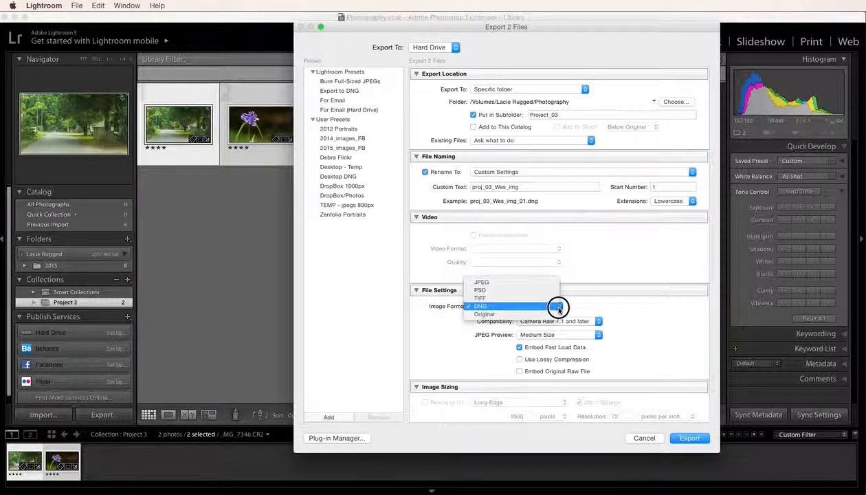
pyautogui.click(512, 314)
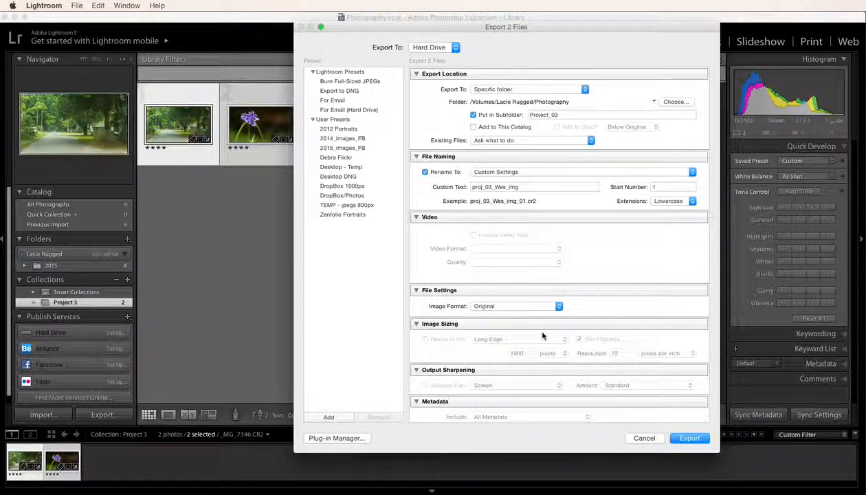
pyautogui.click(559, 307)
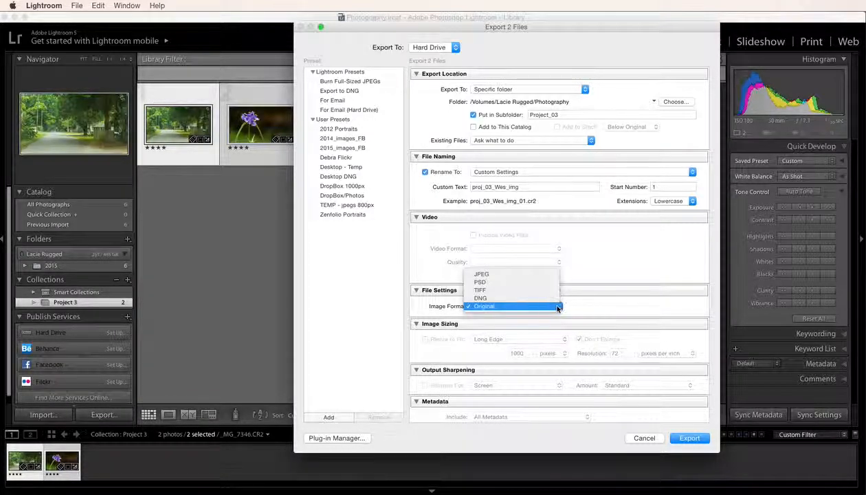
pyautogui.click(516, 300)
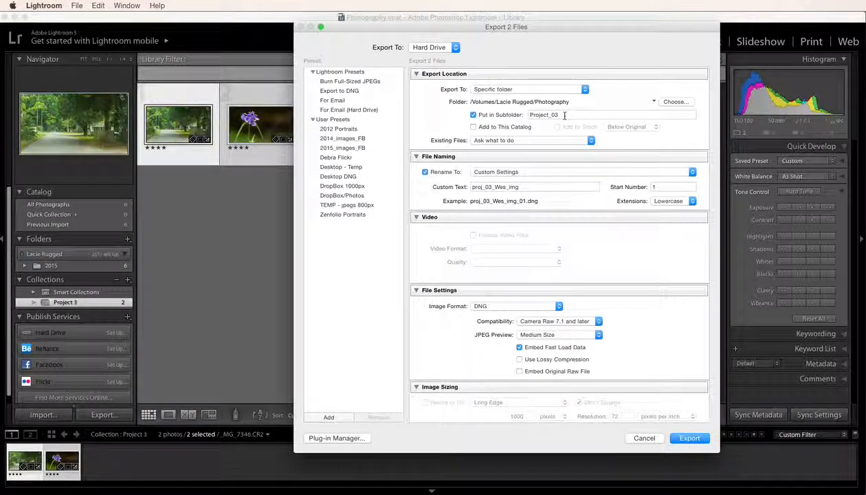
pyautogui.click(688, 439)
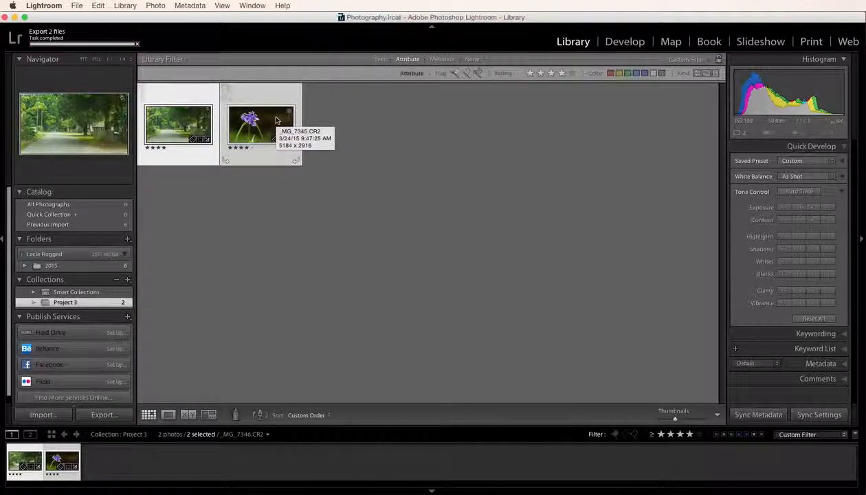
# Switch to Finder and open Photography/Project_03 on the Lacie Rugged drive.
pyautogui.press('super+Tab')
pyautogui.press('super+Tab')
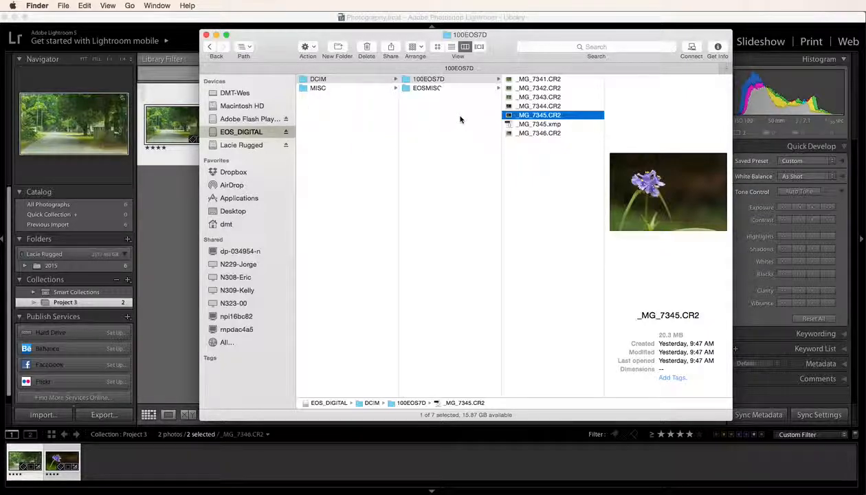
pyautogui.click(231, 146)
pyautogui.click(311, 169)
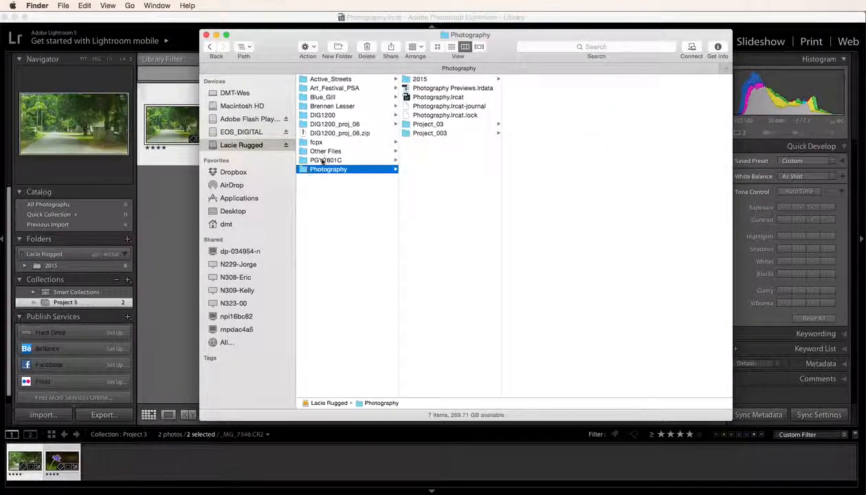
pyautogui.click(407, 125)
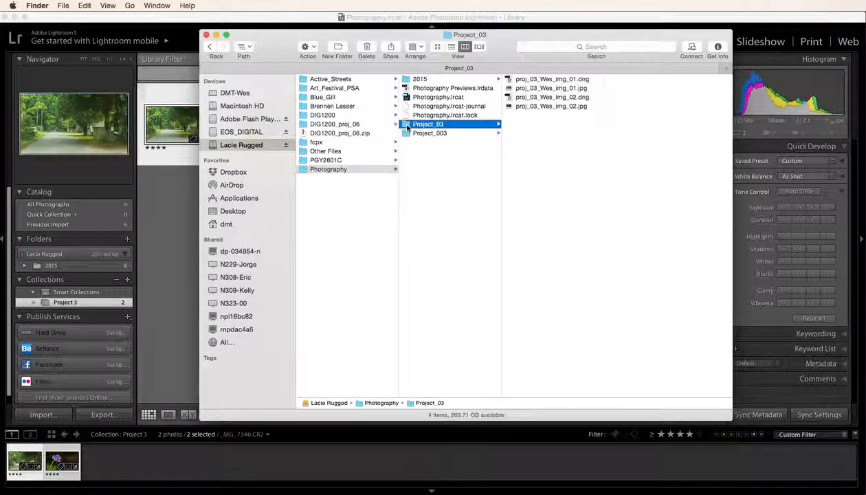
# Preview the exported JPEG and DNG versions of both images and compare their file sizes, ending on the first DNG.
pyautogui.click(558, 88)
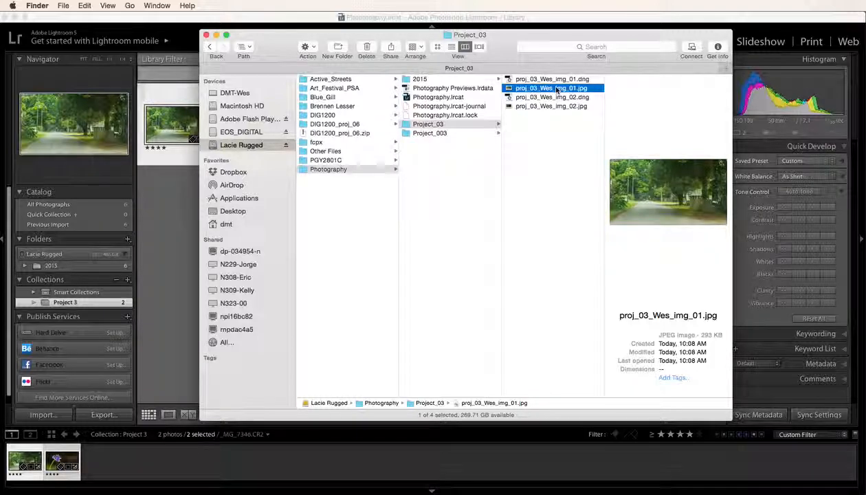
pyautogui.click(556, 106)
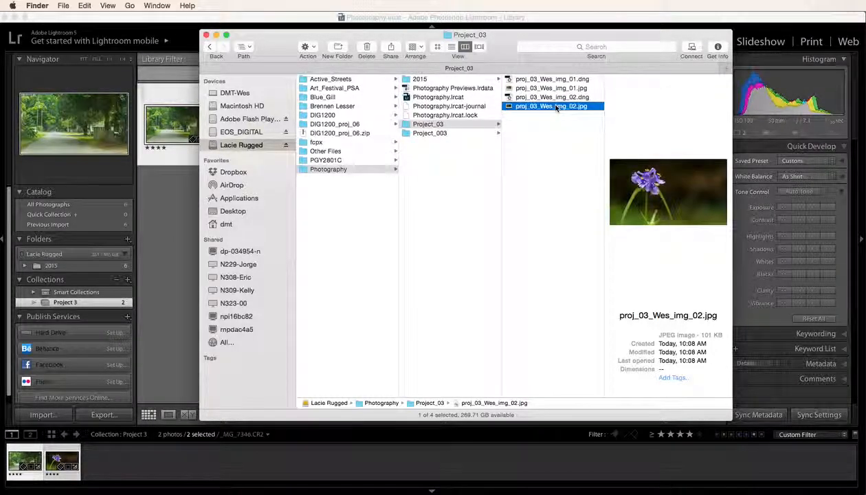
pyautogui.click(551, 80)
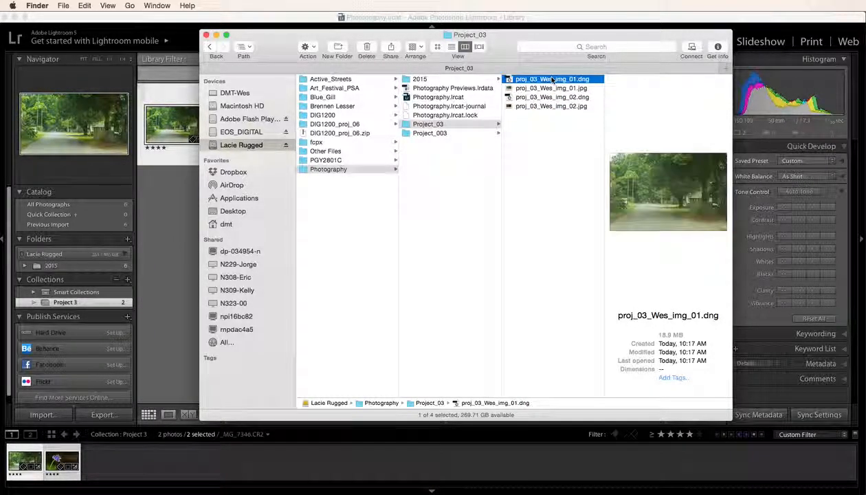
pyautogui.click(556, 98)
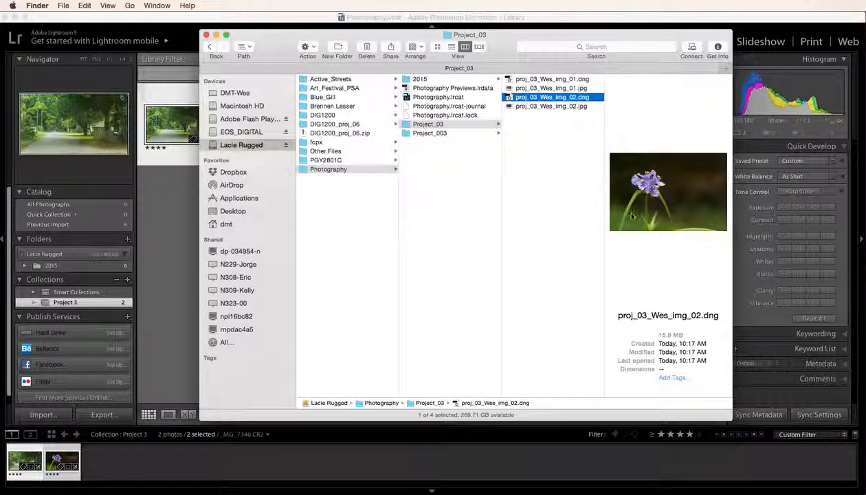
pyautogui.click(562, 107)
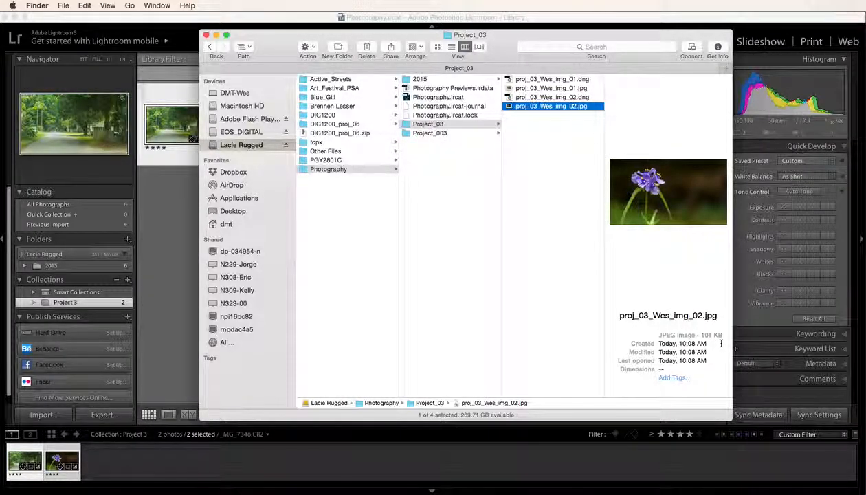
pyautogui.click(576, 98)
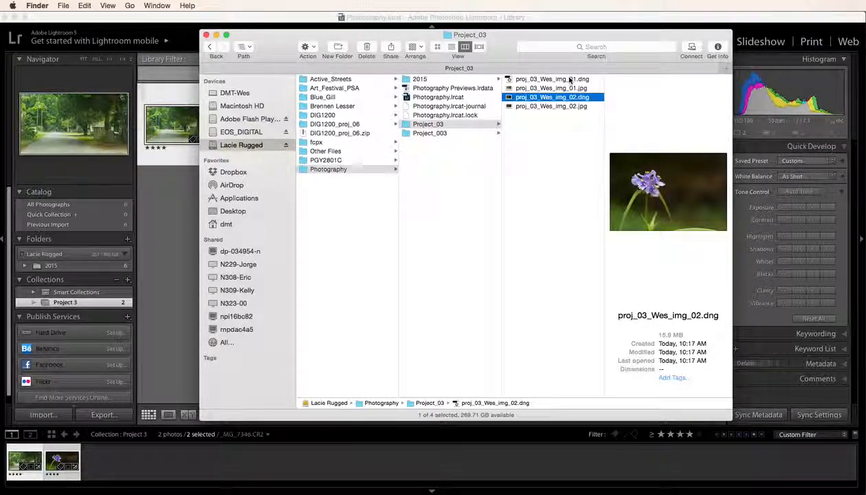
pyautogui.click(569, 80)
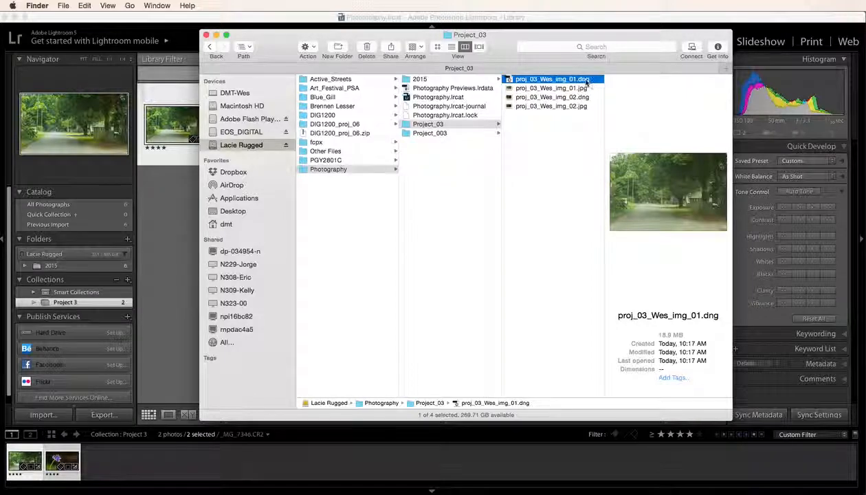